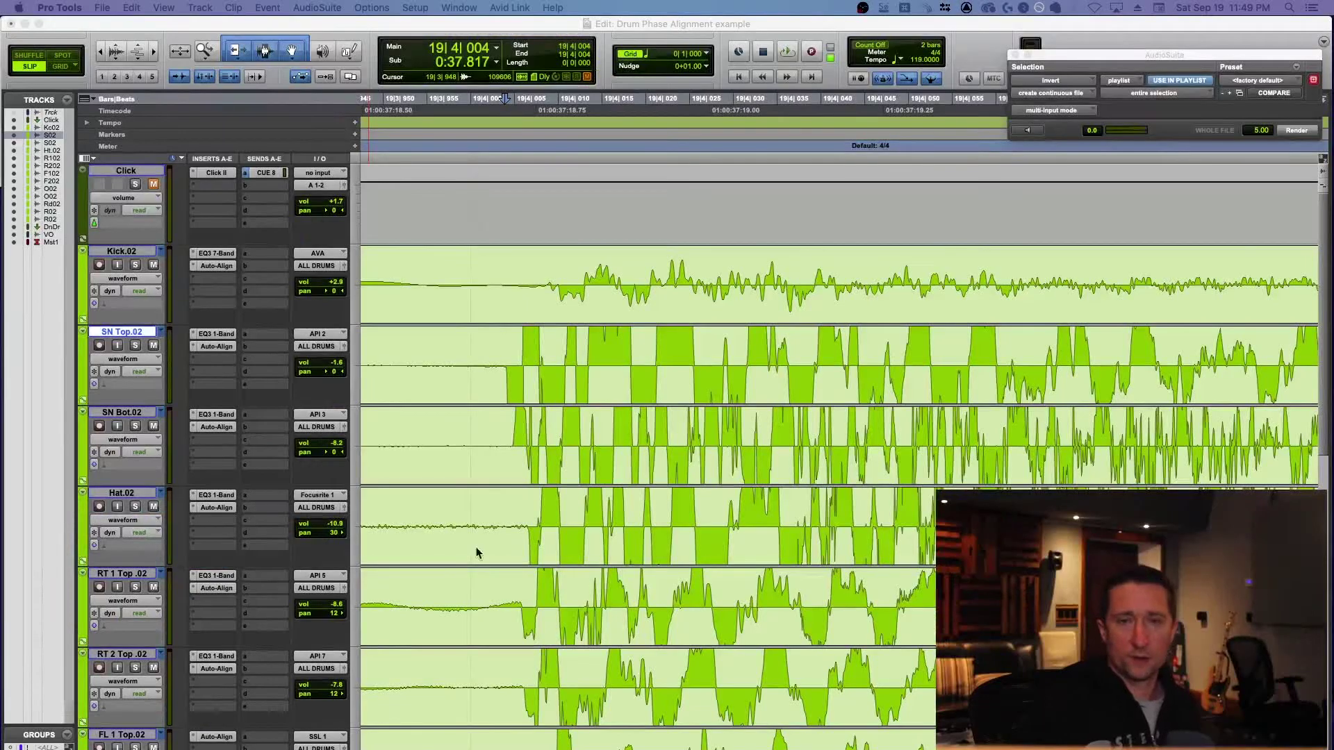
Step: Zoom in on the first snare hit in the Edit window and make the waveforms taller
left_click(508, 366)
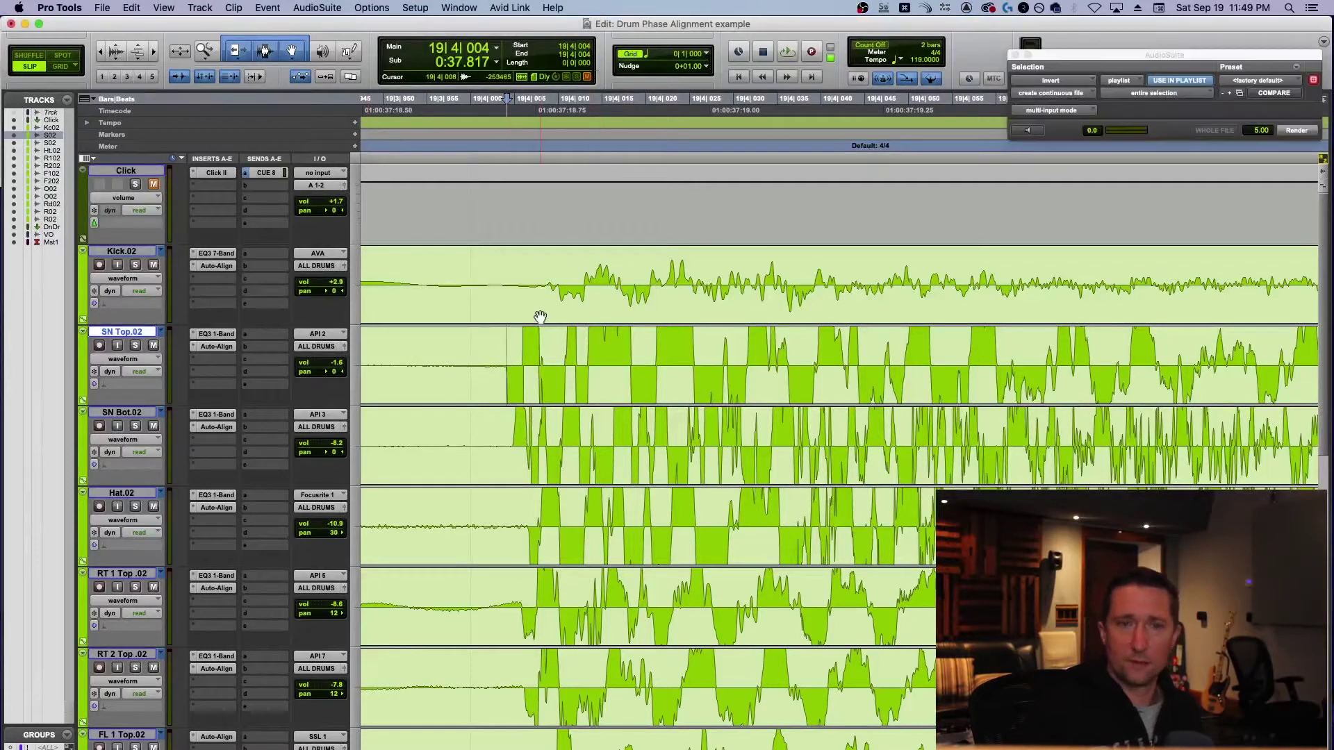
key("super+bracketright")
key("super+bracketright")
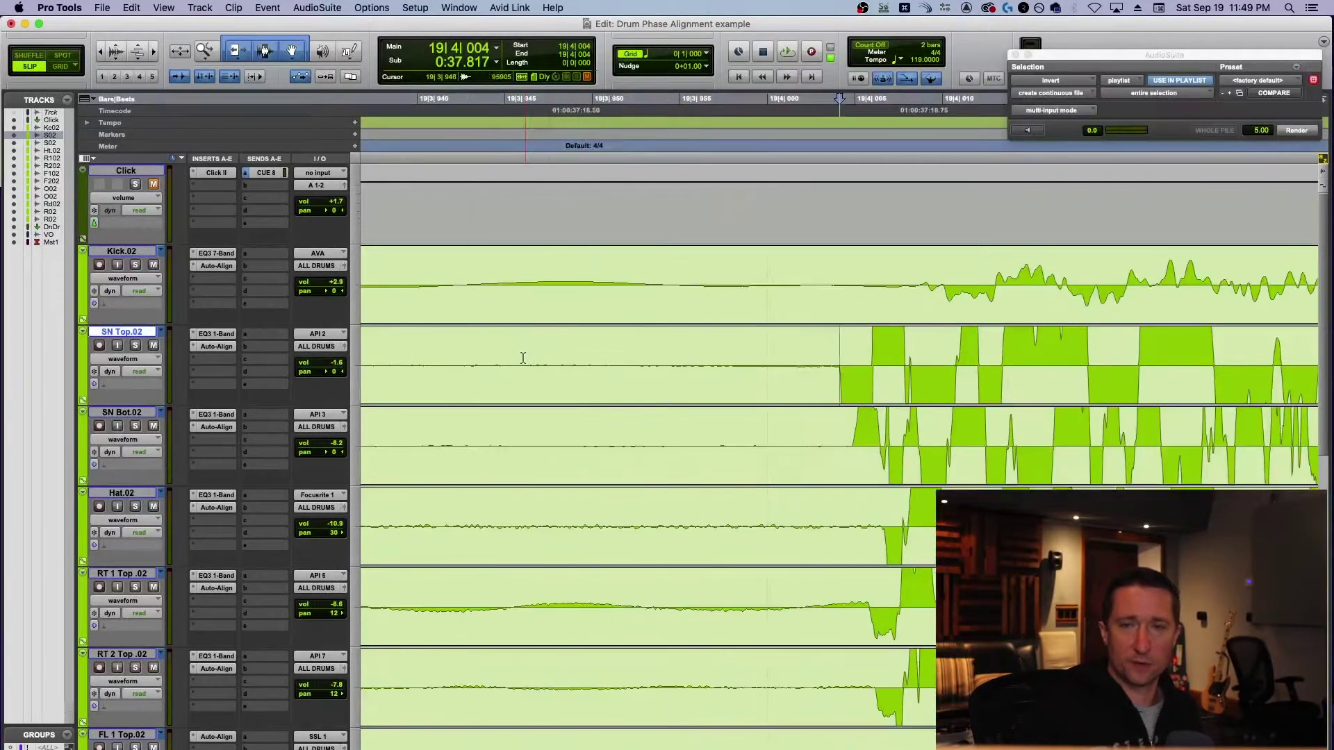
key("super+bracketleft")
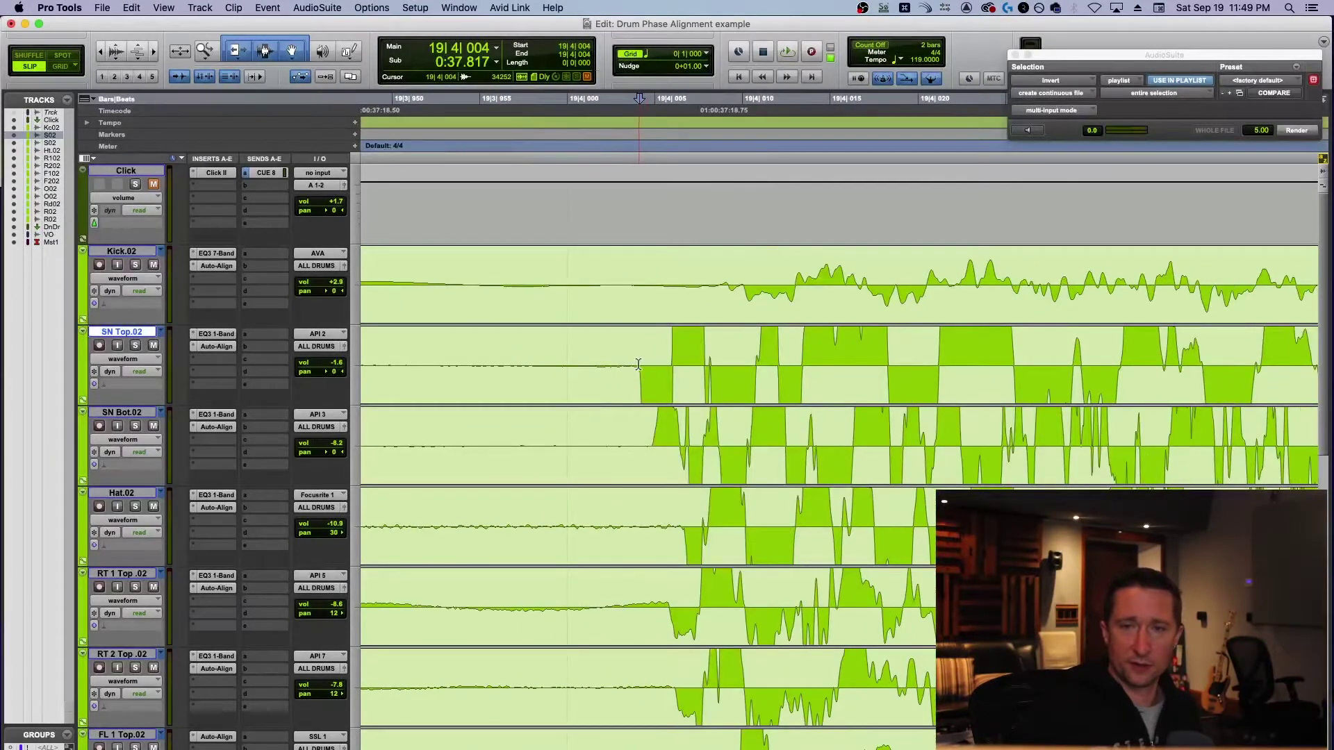
key("super+bracketright")
key("super+alt+bracketright")
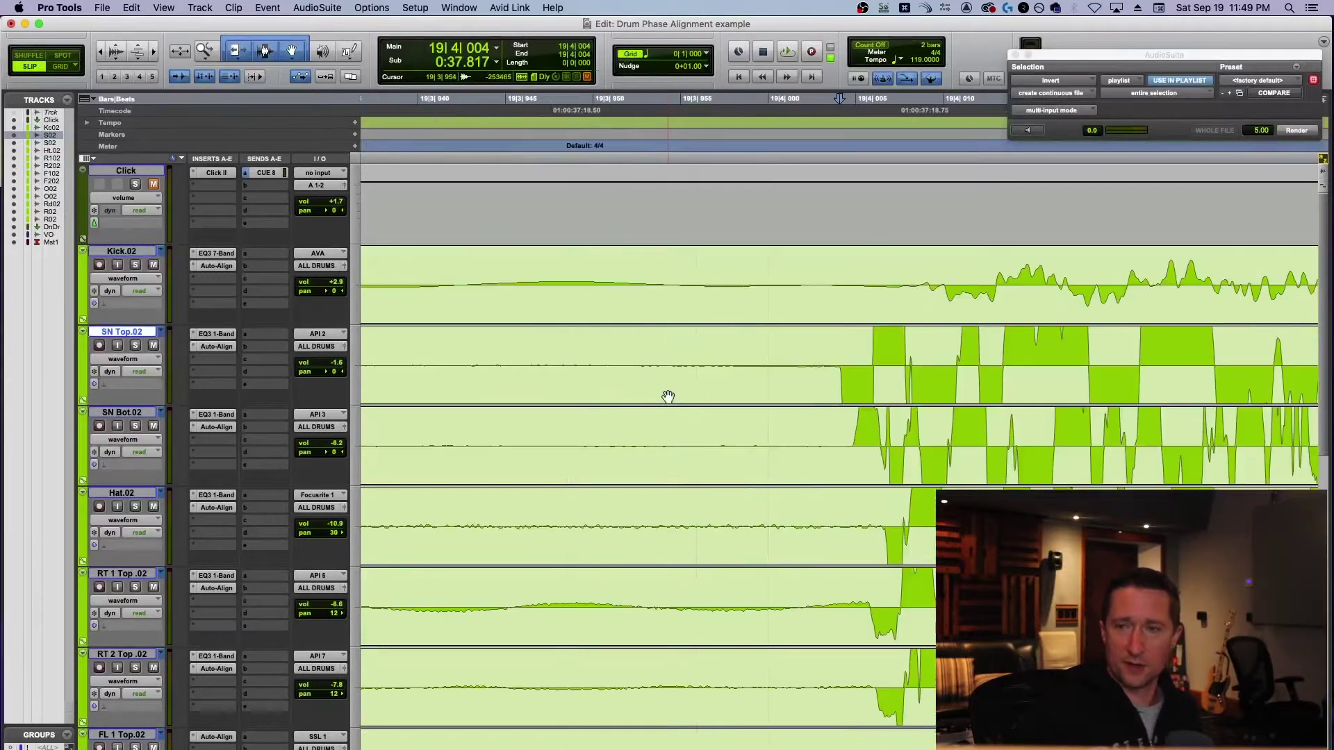
key("super+bracketleft")
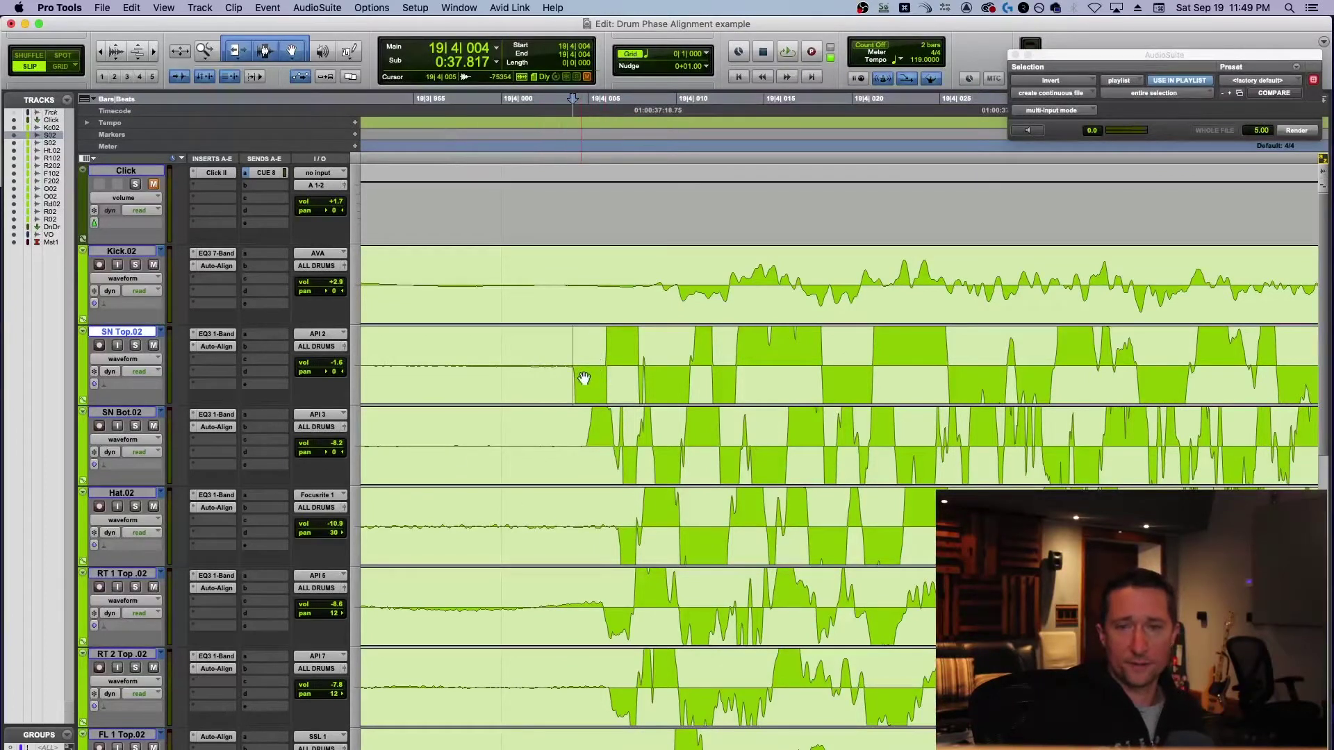
Step: Mark short onset ranges on SN Top.02 and SN Bot.02 and zoom tighter to compare them
left_click(584, 378)
left_click(596, 443)
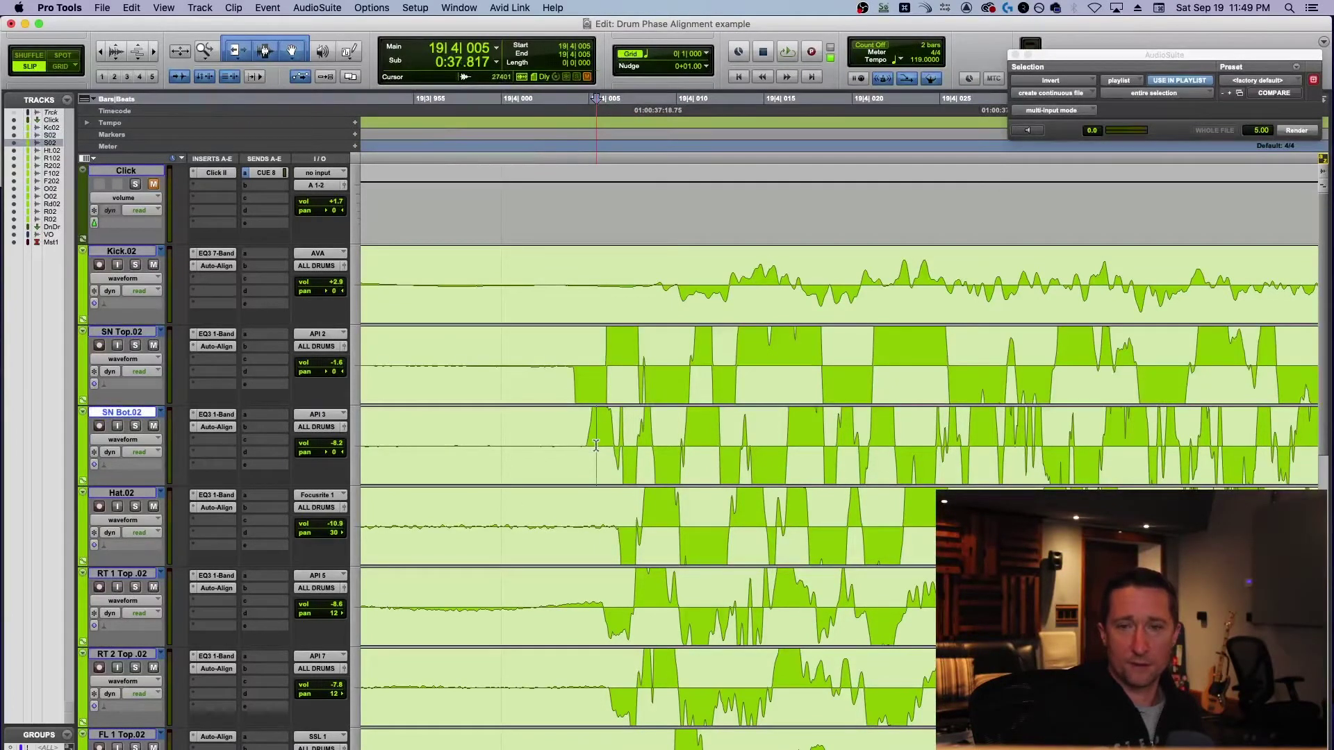
left_click_drag(573, 362, 587, 364)
left_click_drag(587, 443, 576, 445)
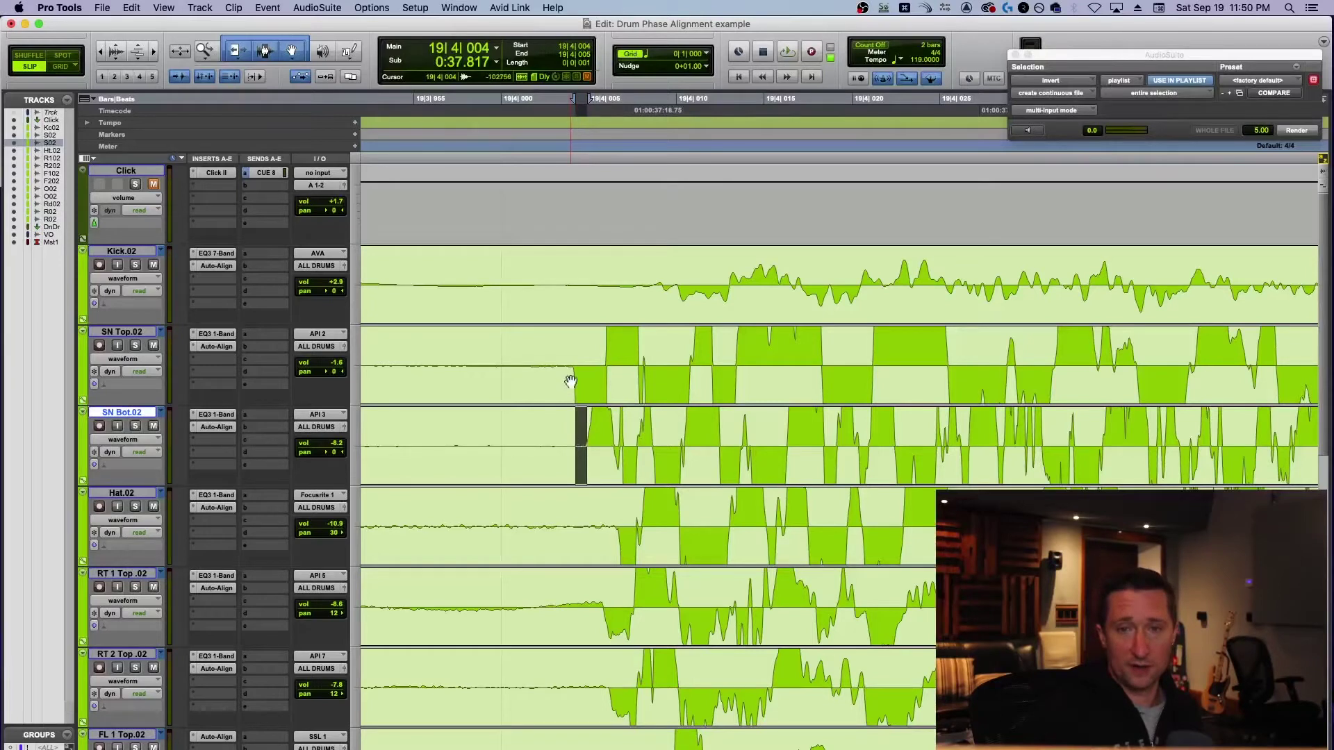
left_click_drag(573, 361, 588, 363)
left_click_drag(586, 416, 569, 420)
left_click(580, 360)
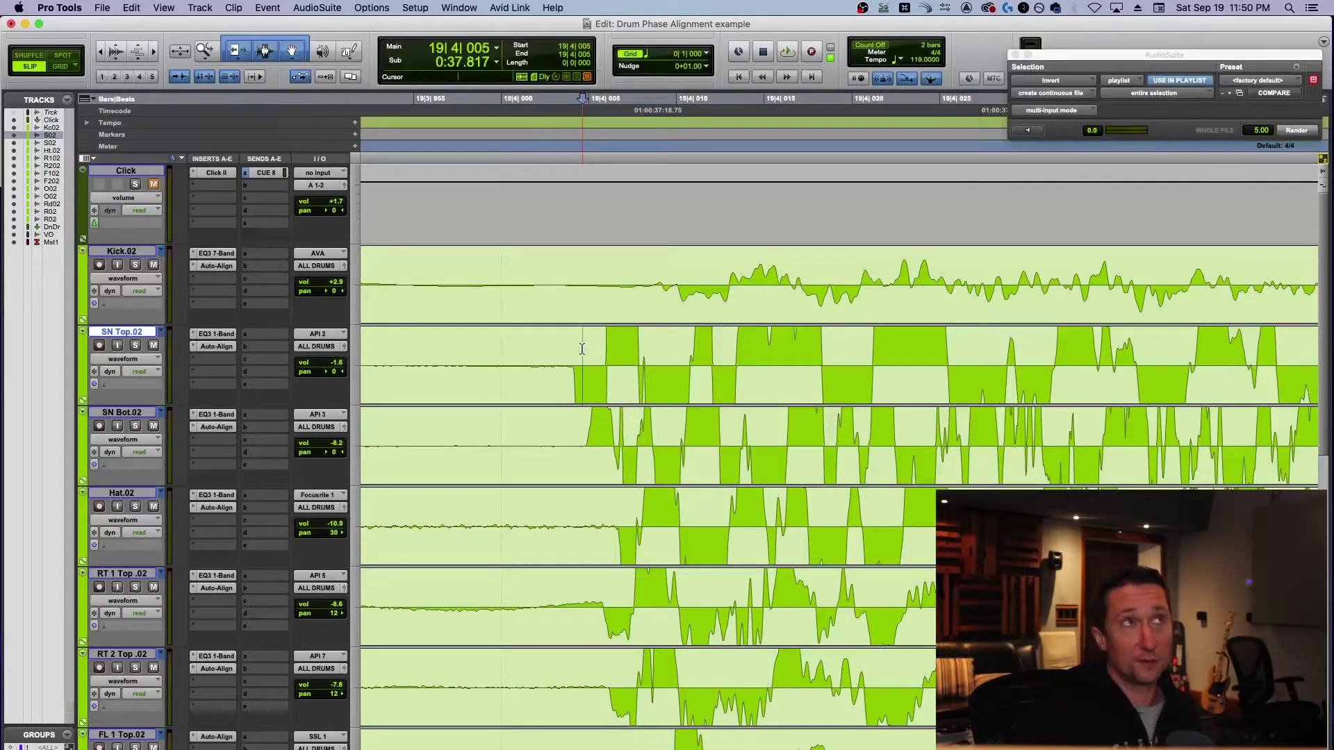
key("super+bracketright")
scroll(651, 384, "right", 3)
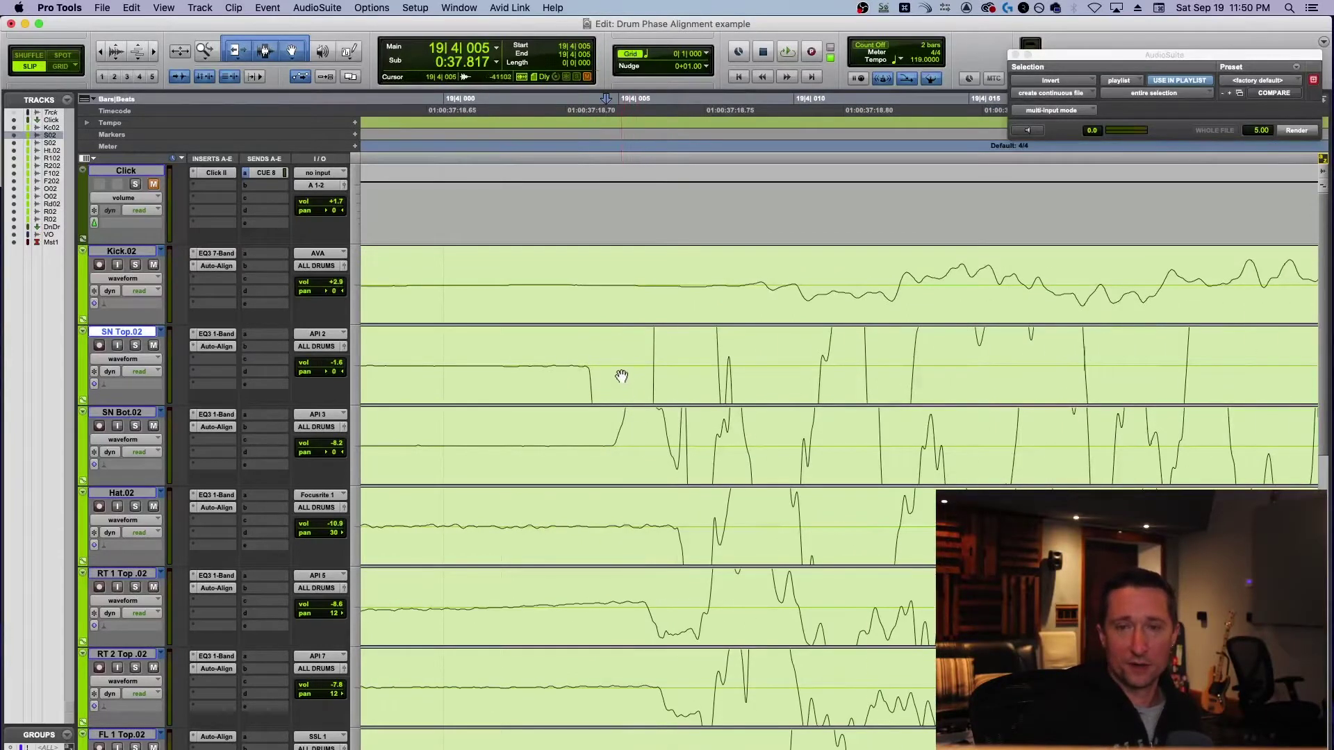
Step: Shrink waveform heights, render Invert on the SN Bot.02 clip, and undo a test nudge
left_click(118, 57)
left_click(118, 59)
left_click(118, 60)
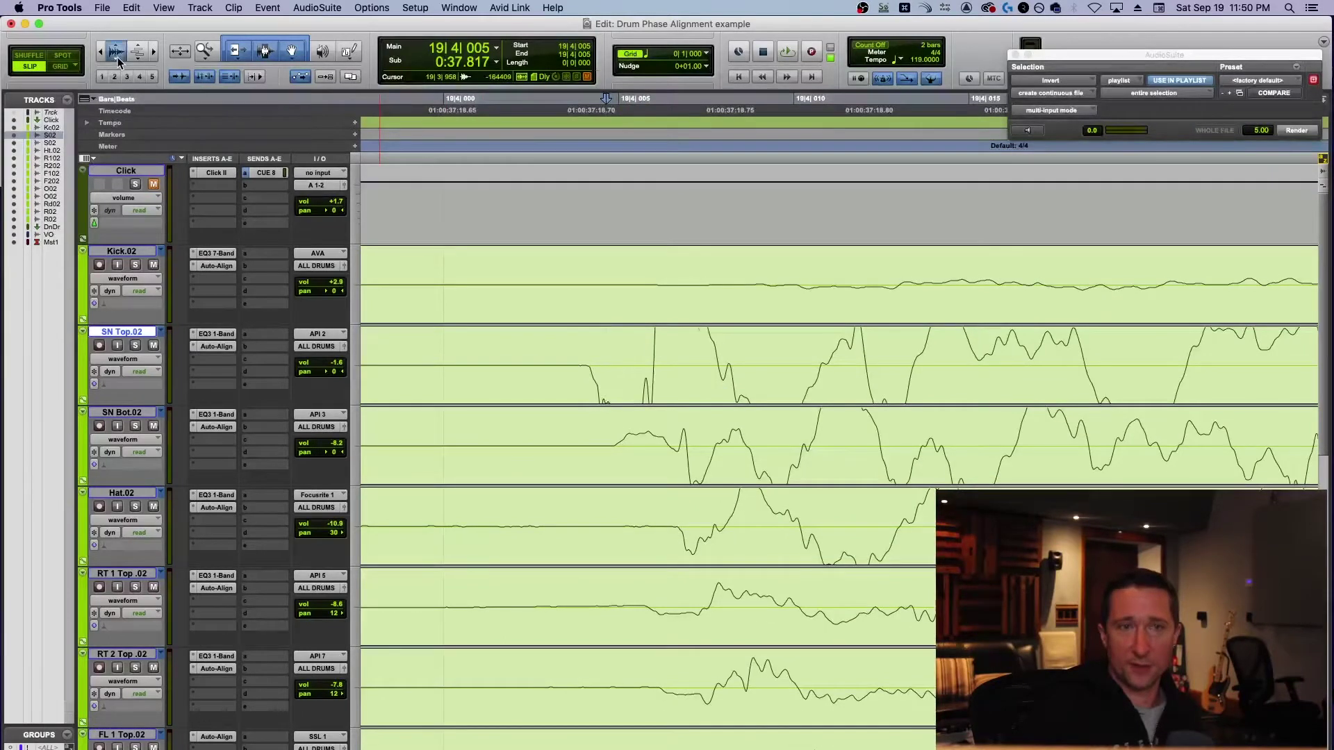
left_click(659, 464)
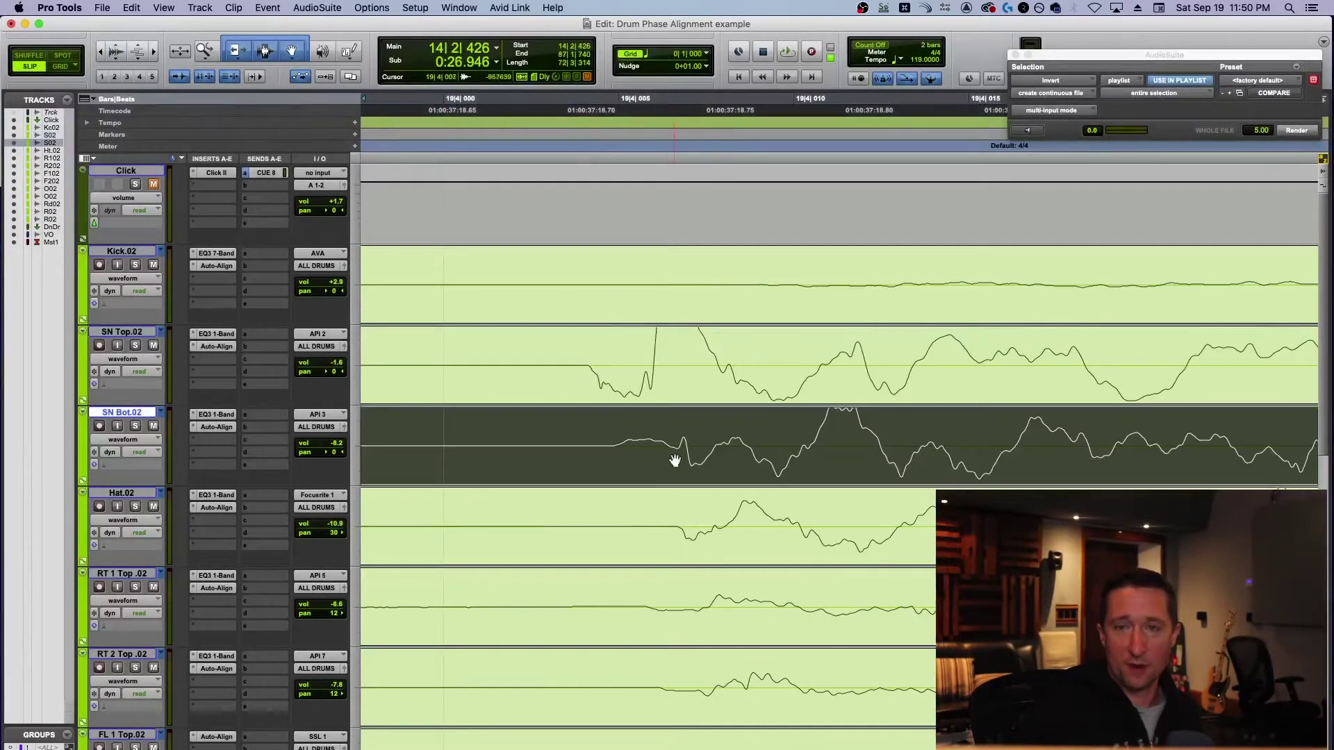
left_click(1296, 131)
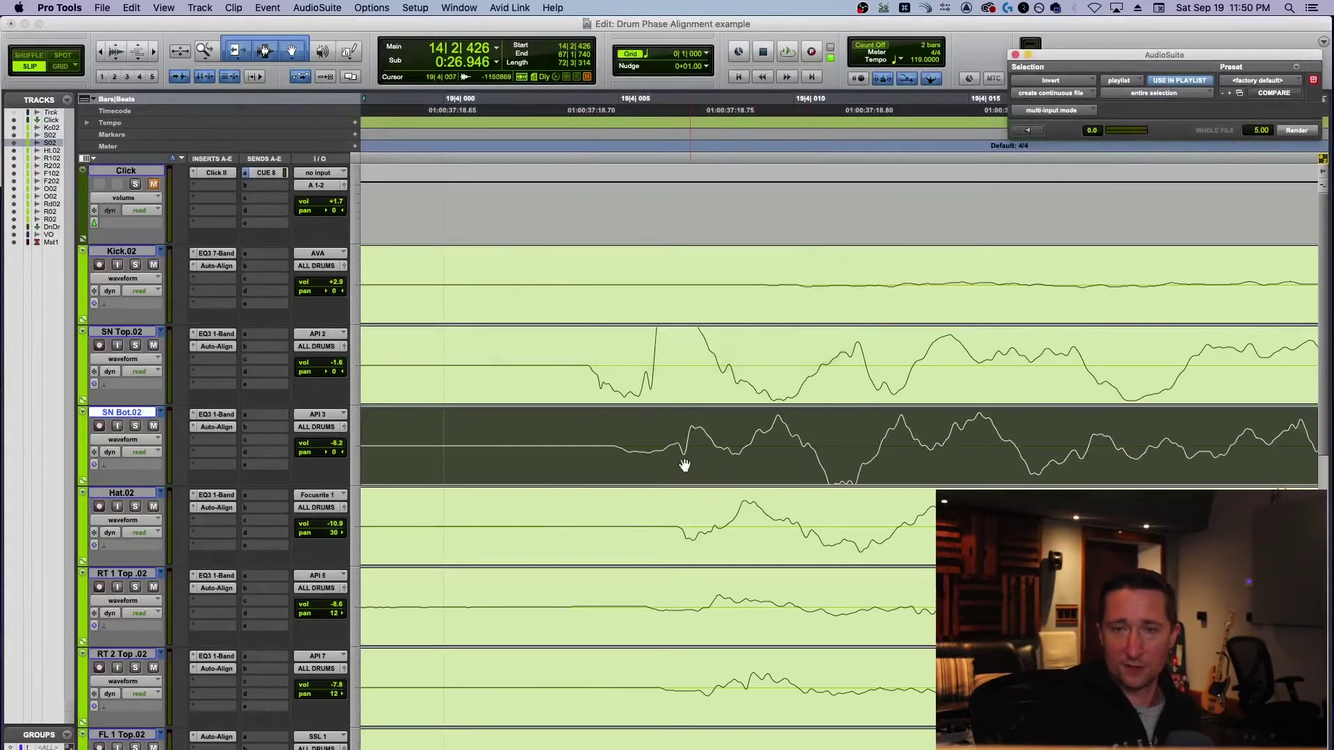
left_click_drag(684, 465, 667, 467)
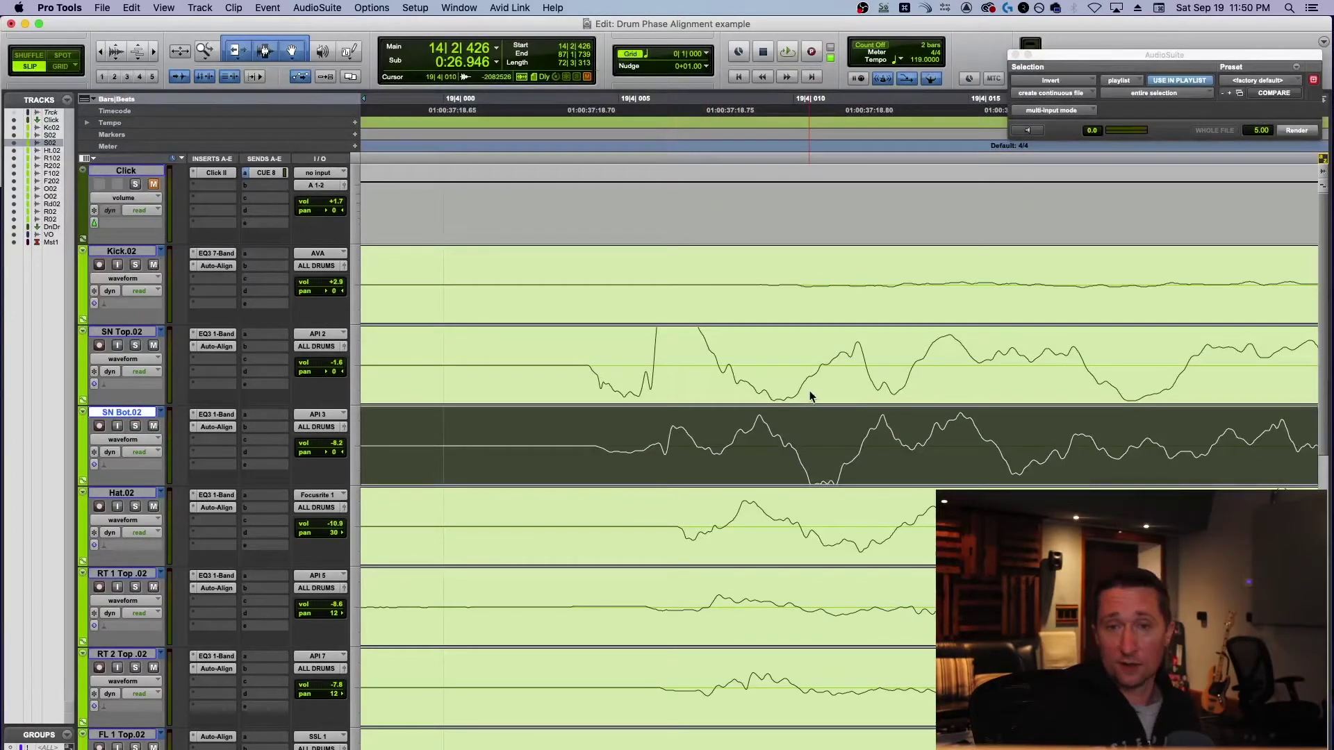
key("super+z")
key("super+z")
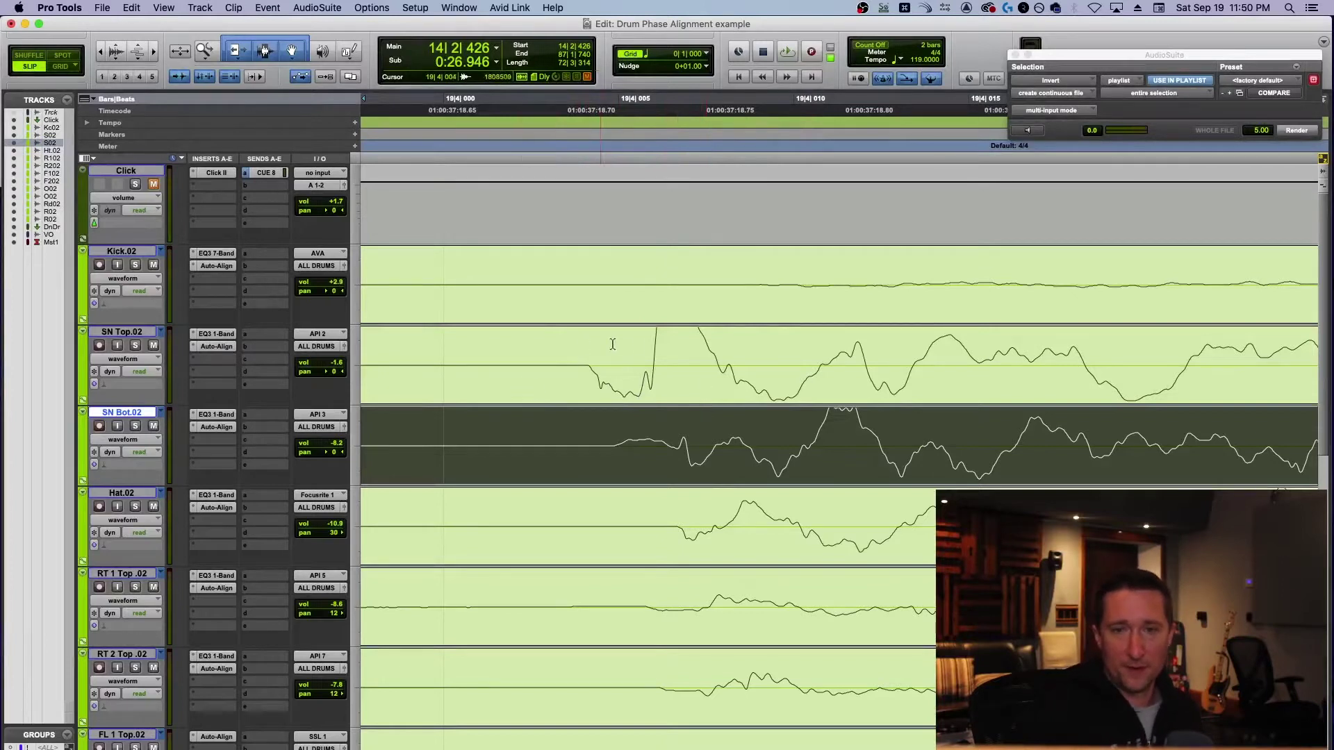
Step: Open the Kick.02 Auto Align plug-in, reposition its window, then close it
left_click(212, 265)
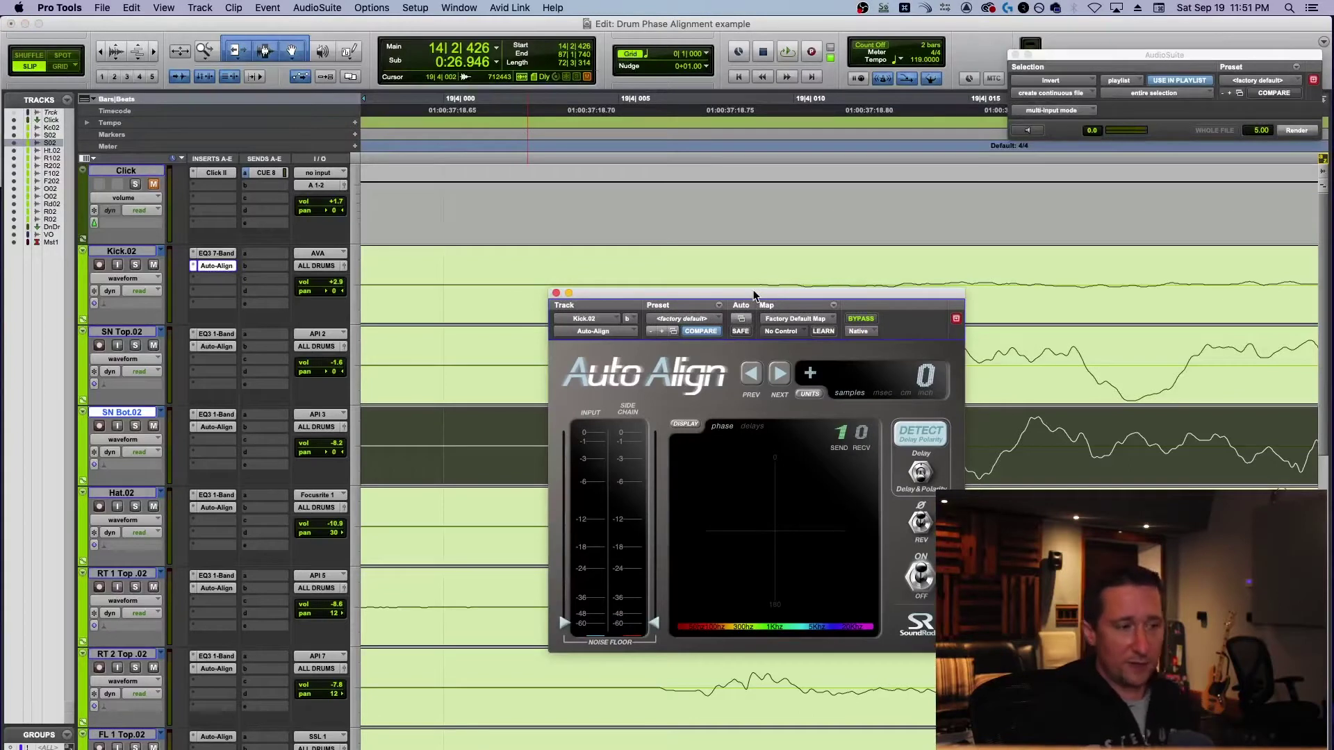
left_click_drag(754, 294, 772, 274)
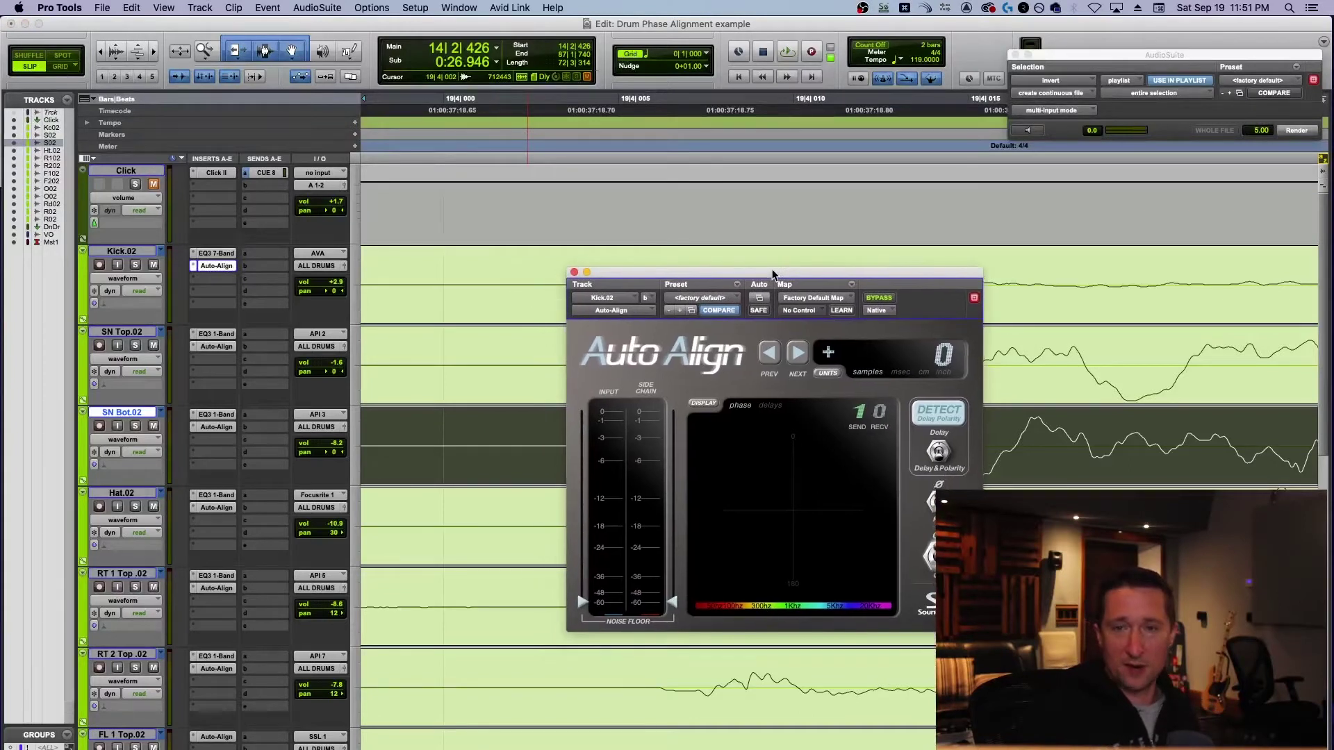
left_click(573, 272)
Step: Zoom out and scroll through the kit tracks, then zoom in closely on the snare transient
left_click(638, 347)
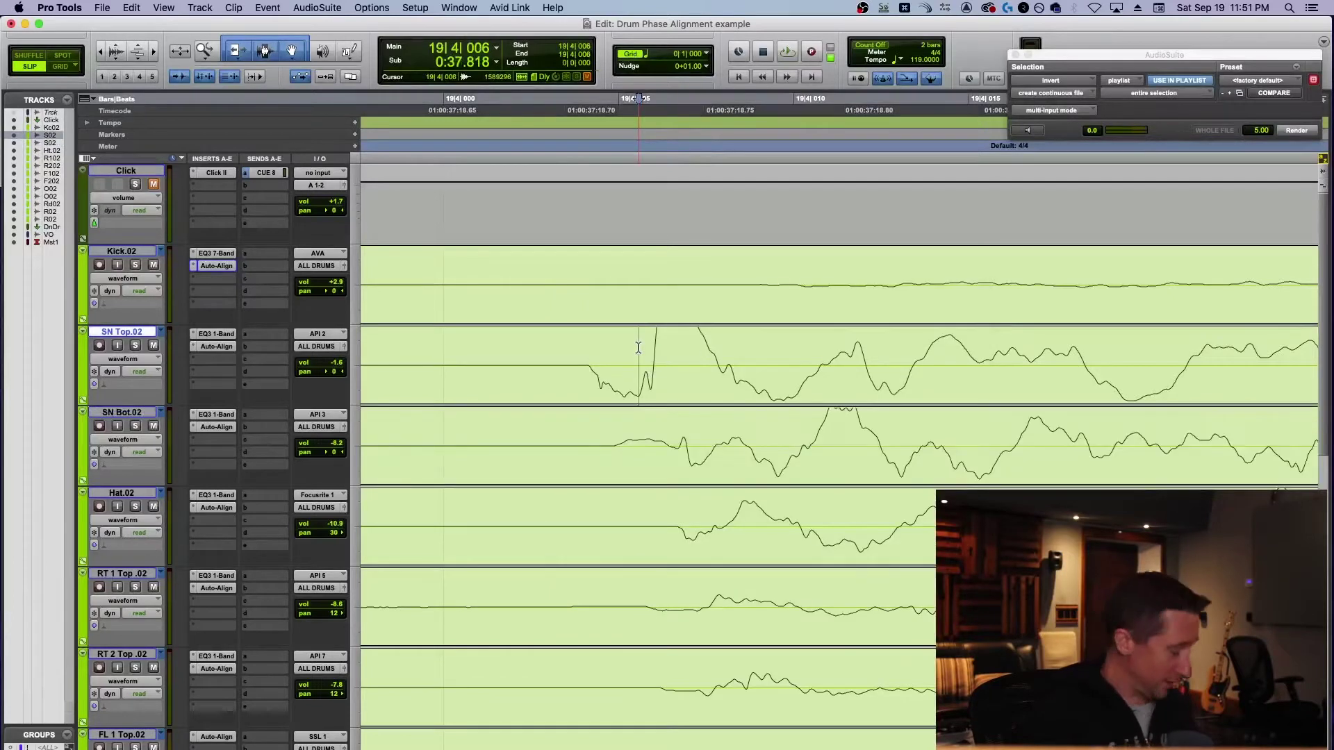
key("r")
key("r")
key("r")
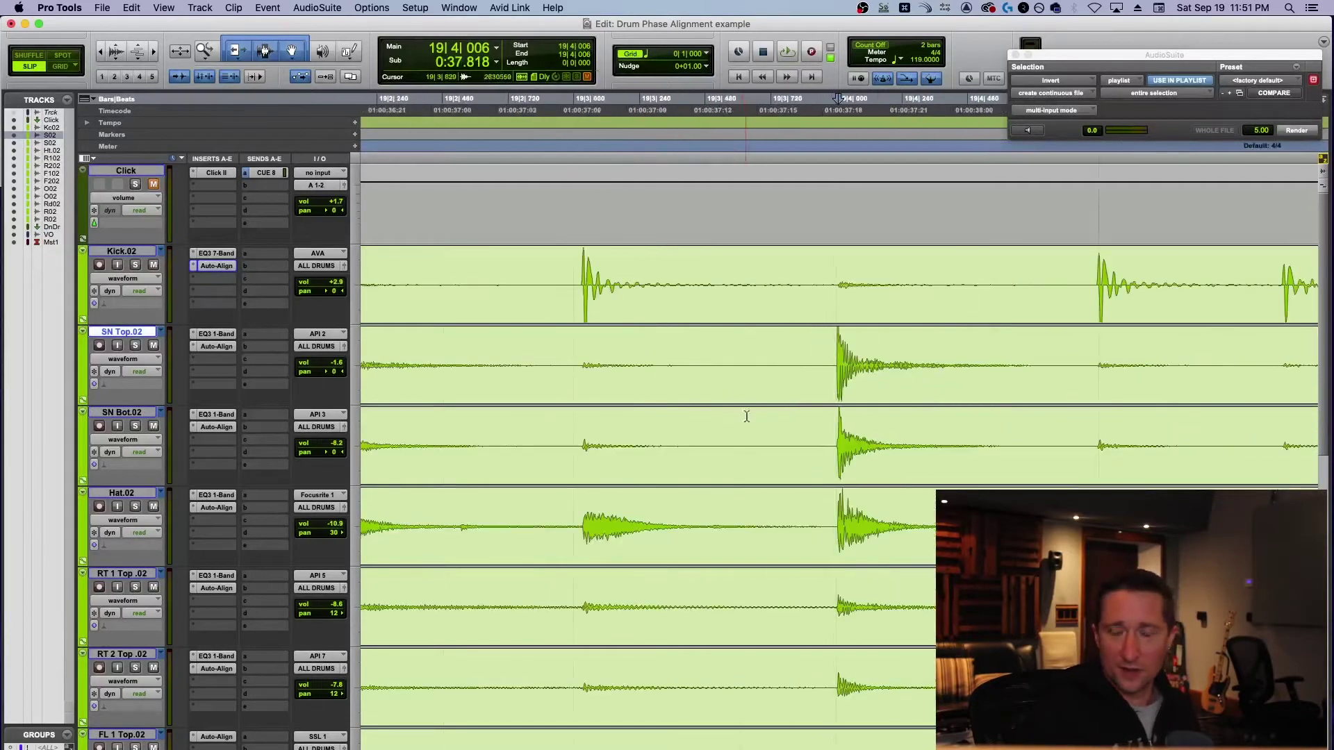
scroll(767, 460, "down", 2)
scroll(766, 461, "up", 1)
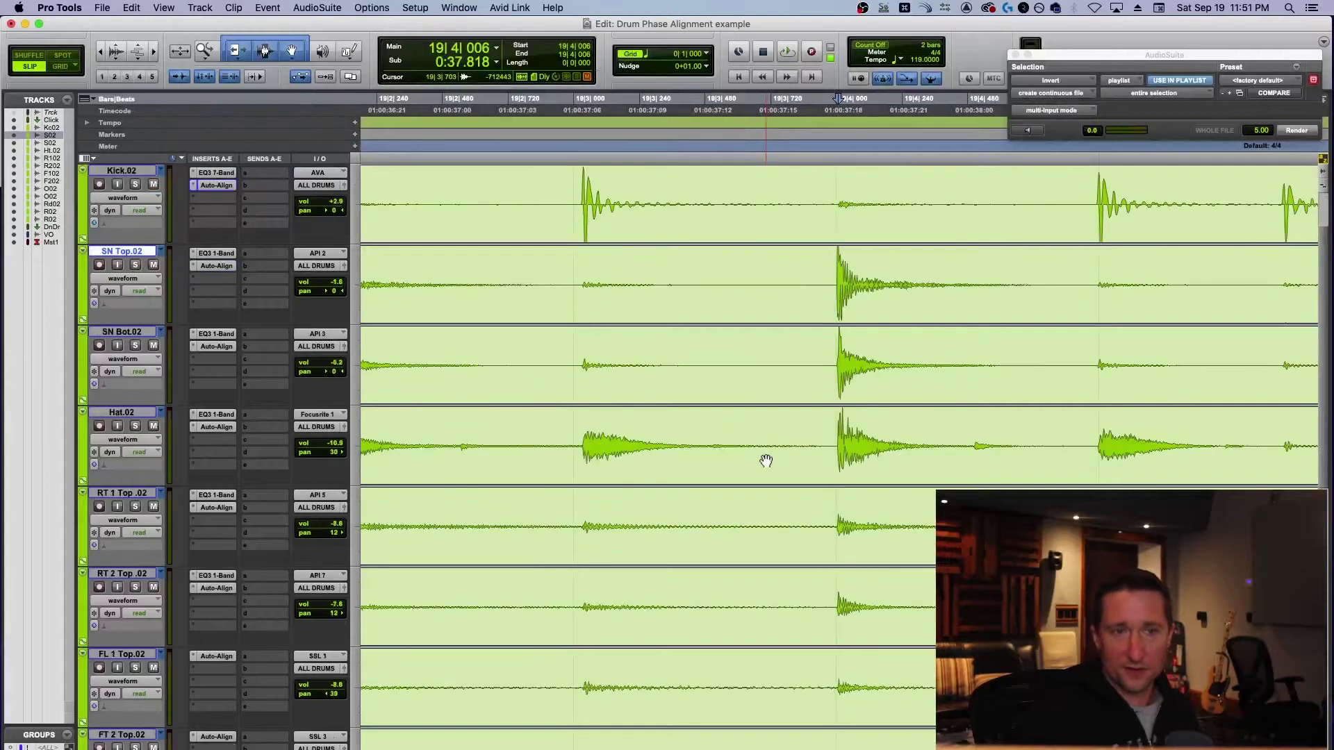
scroll(767, 460, "down", 5)
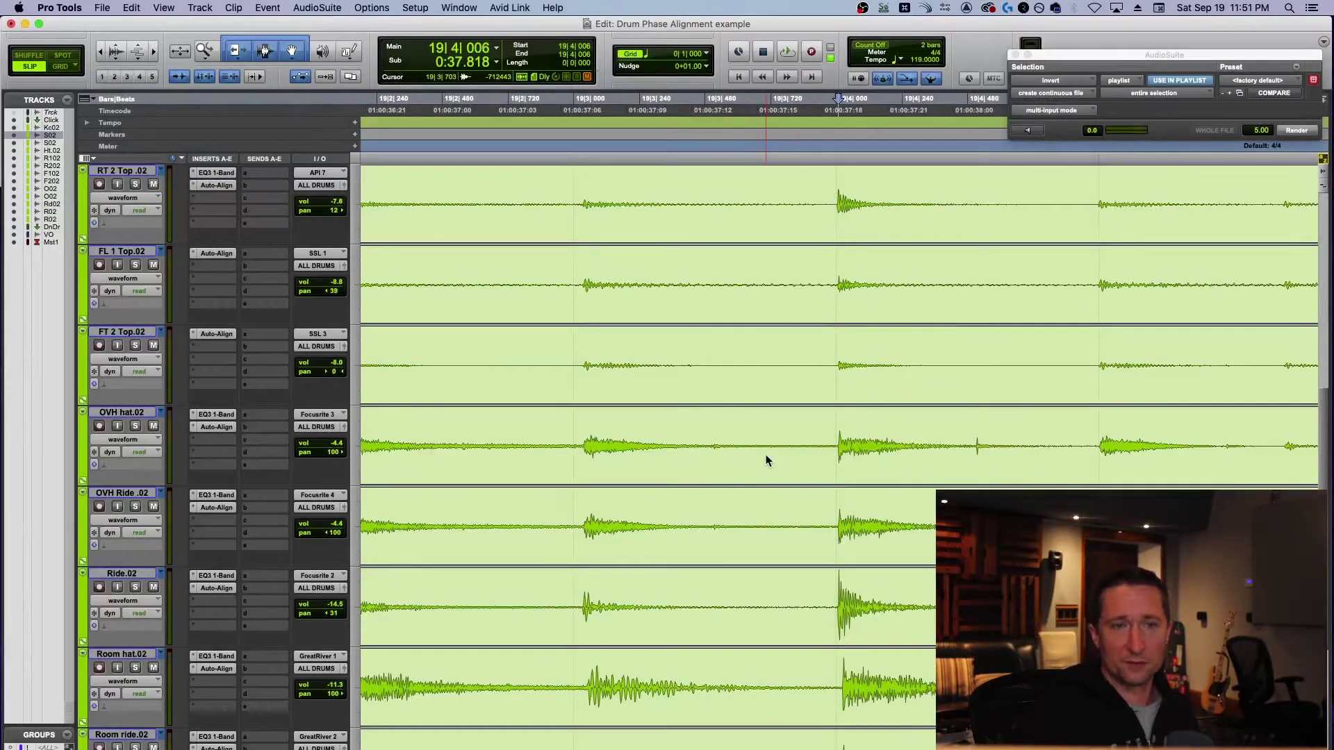
scroll(766, 460, "down", 2)
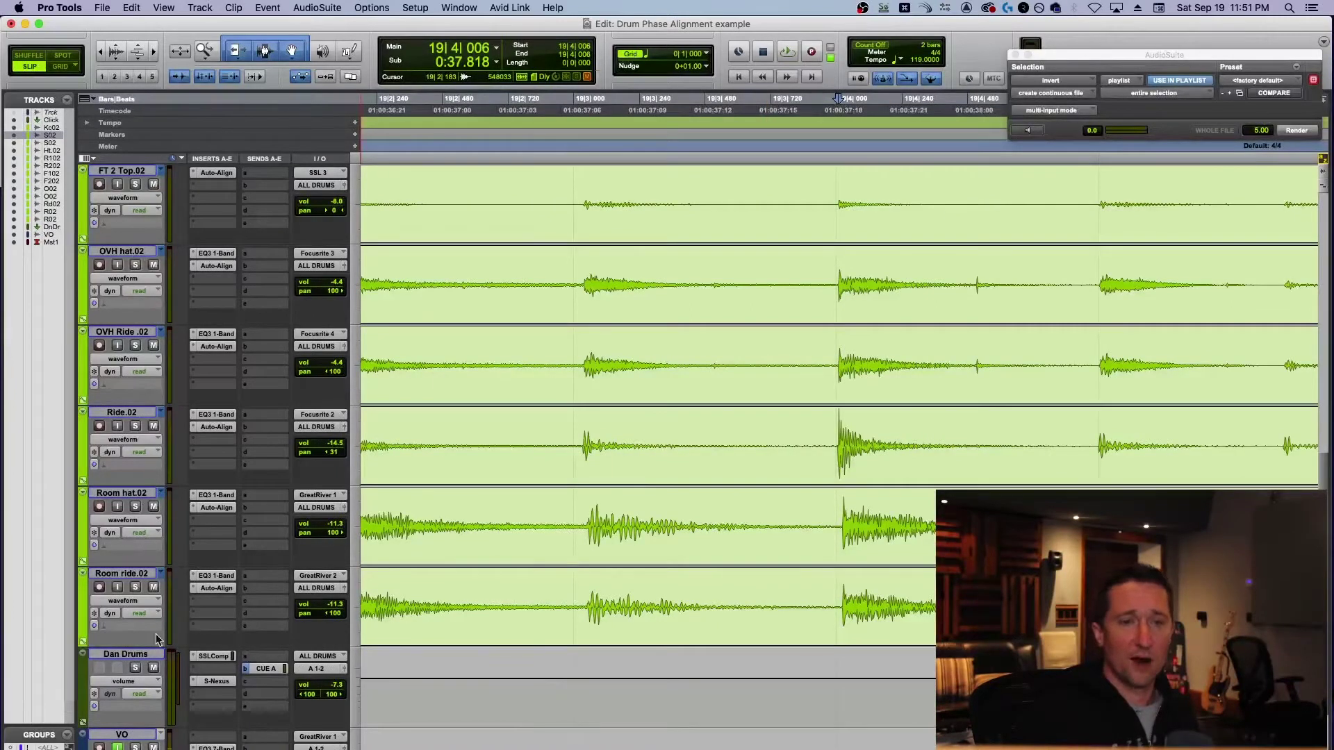
scroll(687, 545, "up", 8)
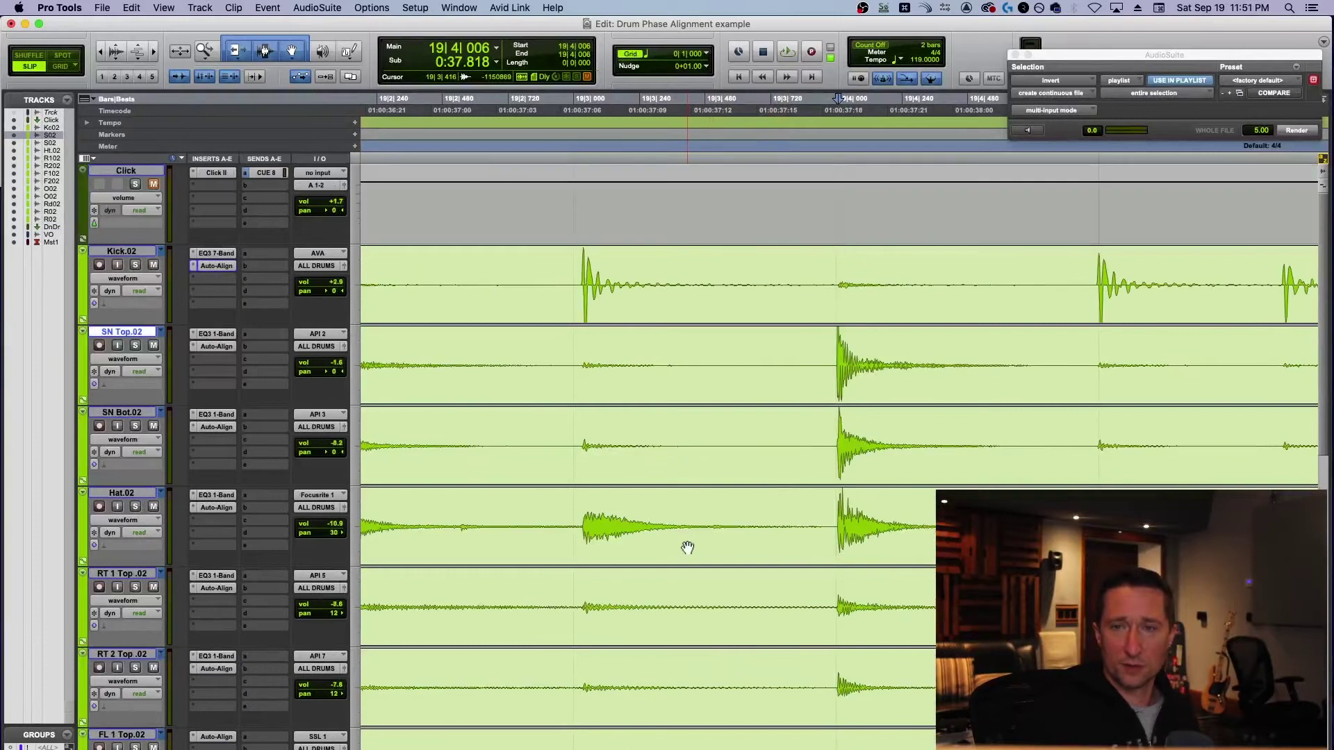
left_click(837, 361)
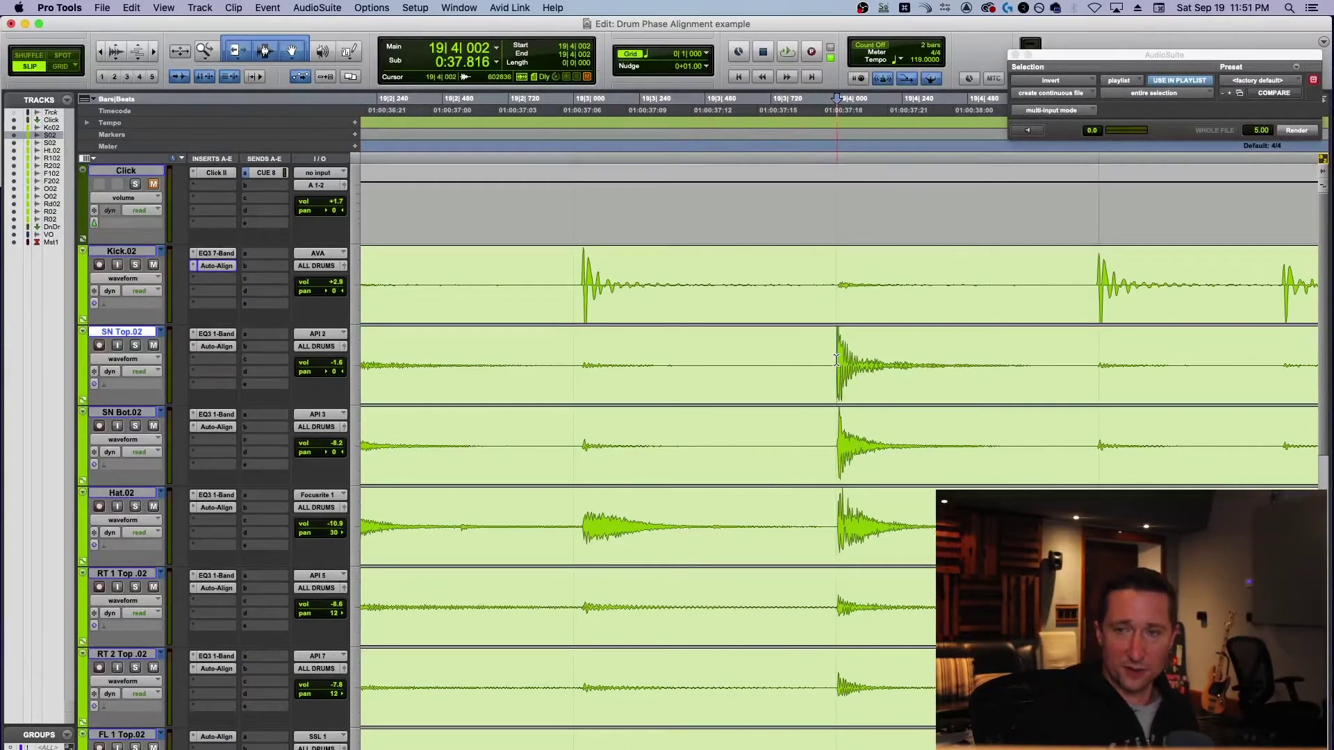
key("super+bracketright")
key("super+bracketright")
key("super+bracketright")
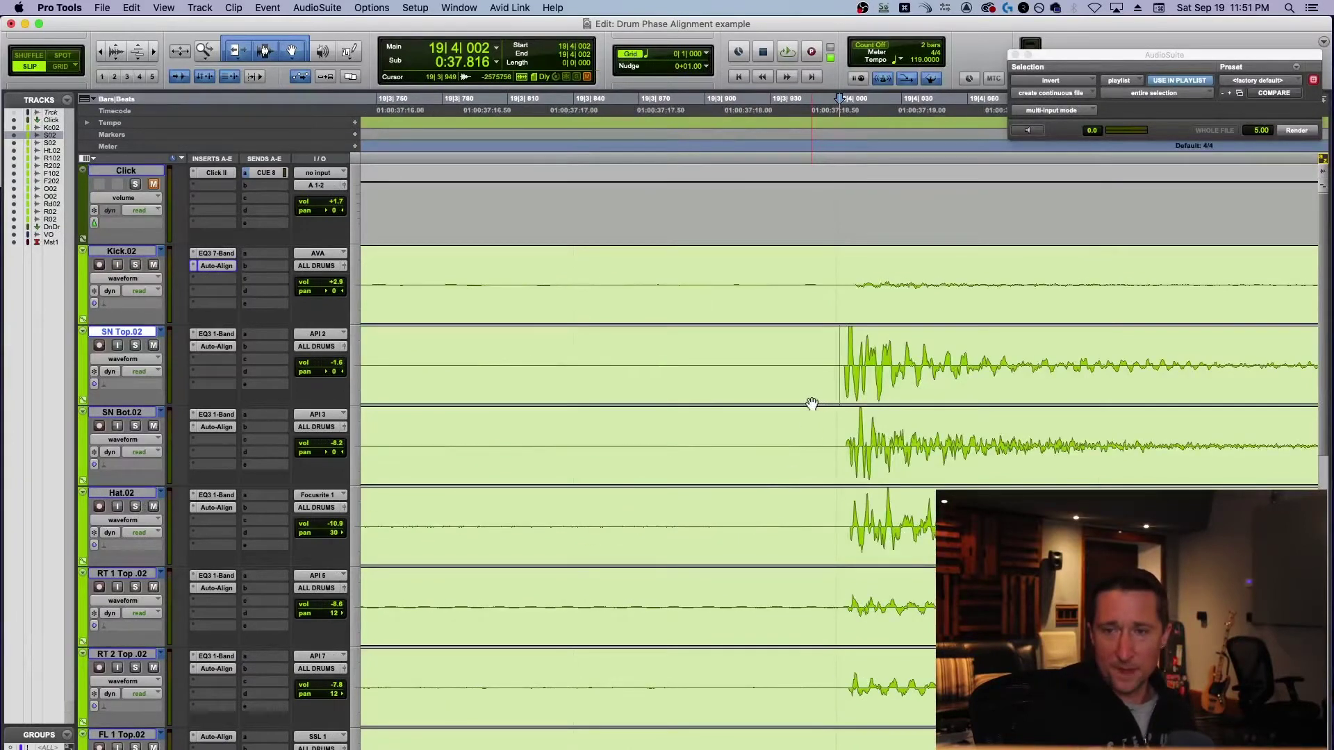
scroll(806, 424, "right", 8)
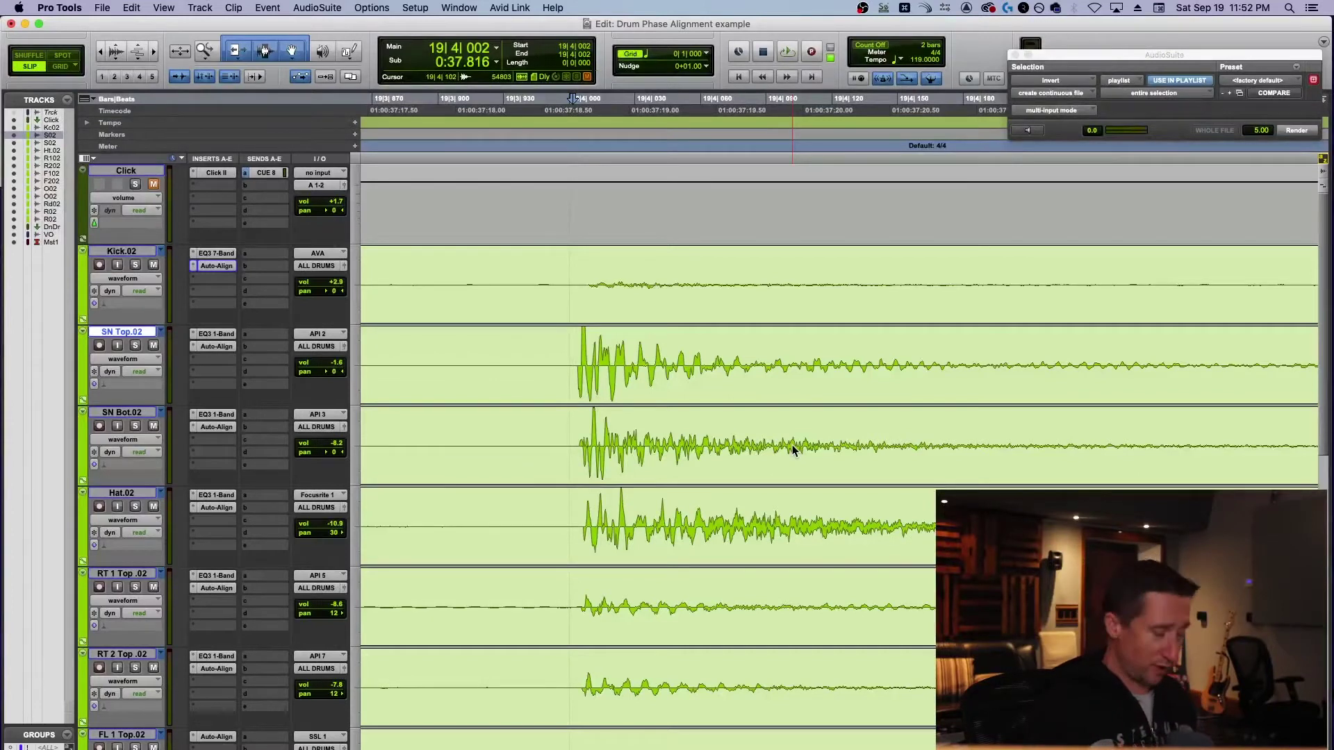
key("r")
key("r")
key("r")
key("r")
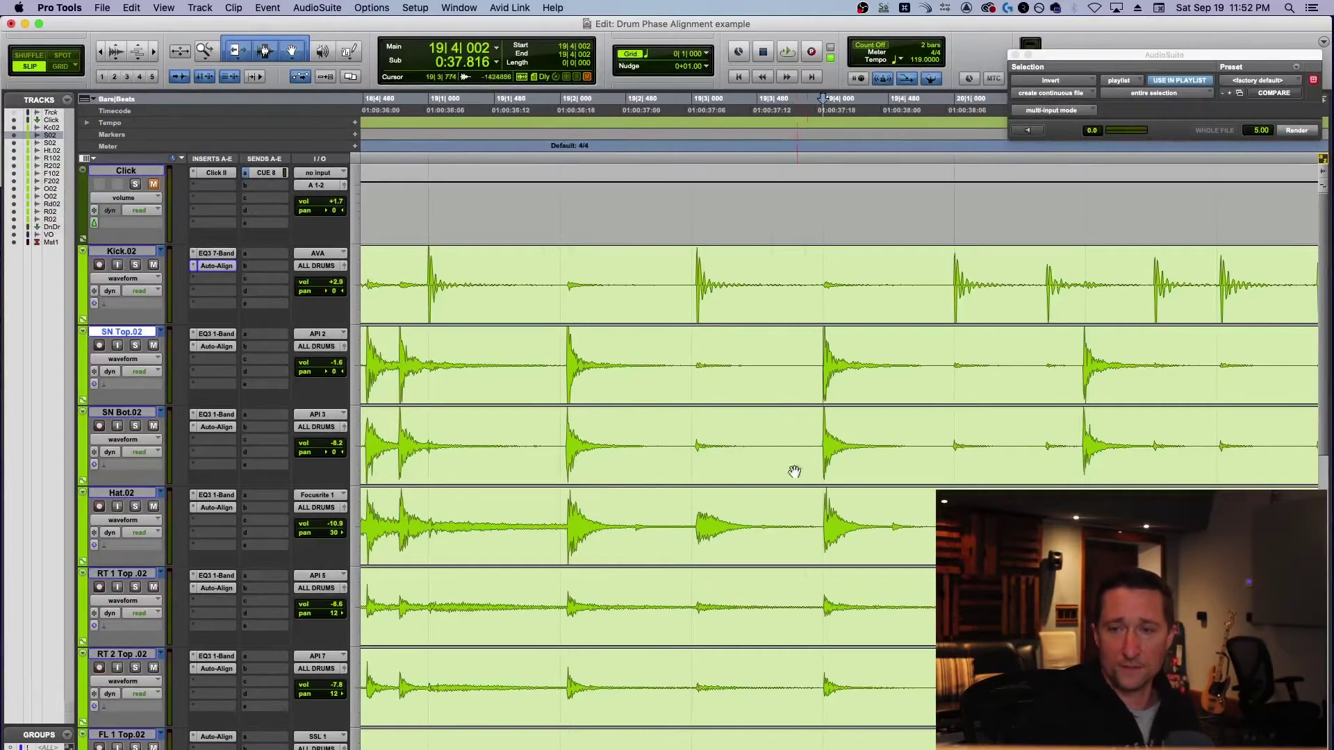
key("r")
key("r")
key("r")
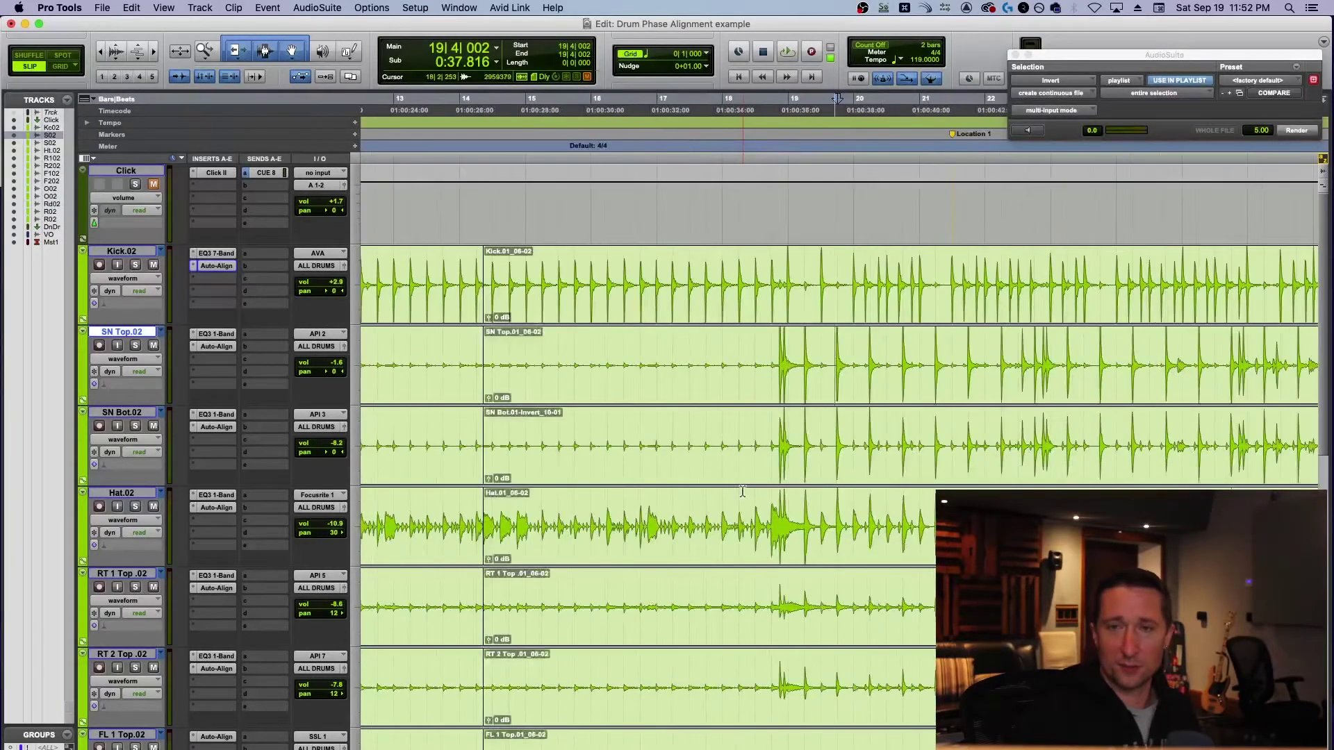
key("r")
key("r")
key("r")
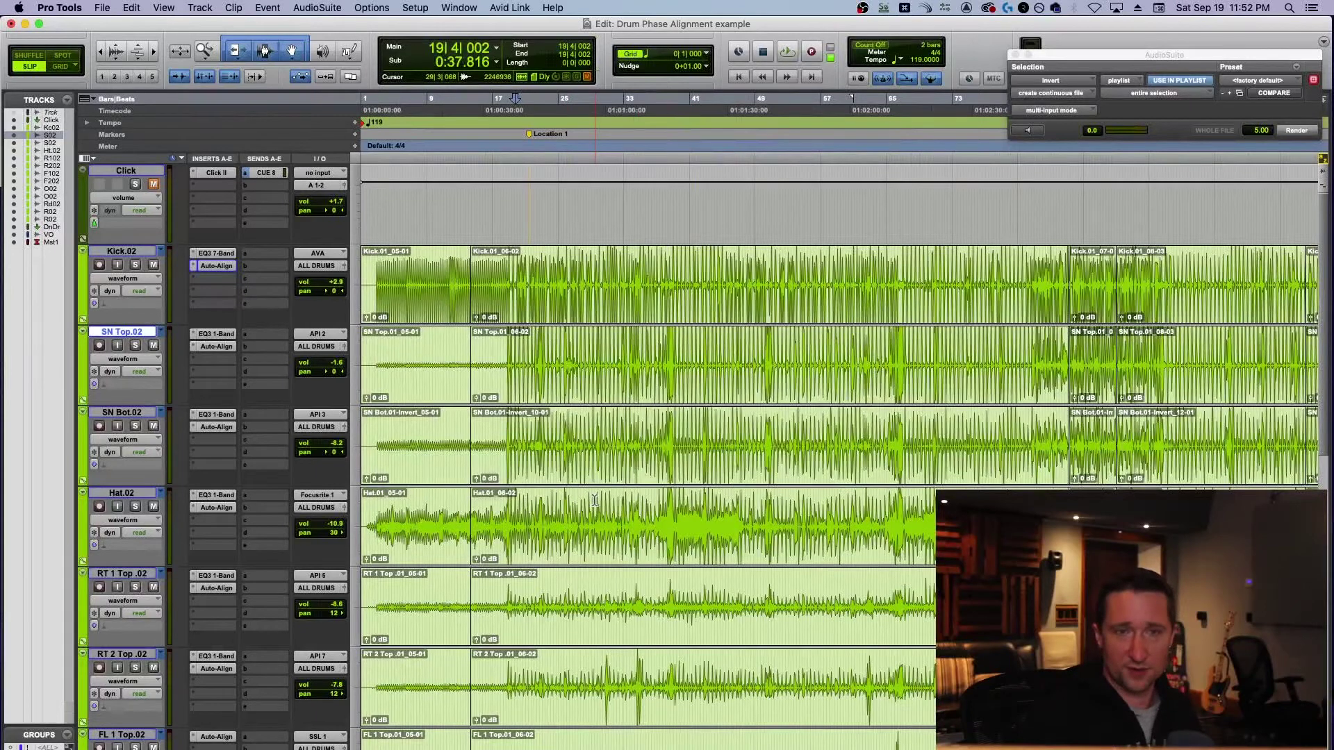
scroll(595, 500, "down", 7)
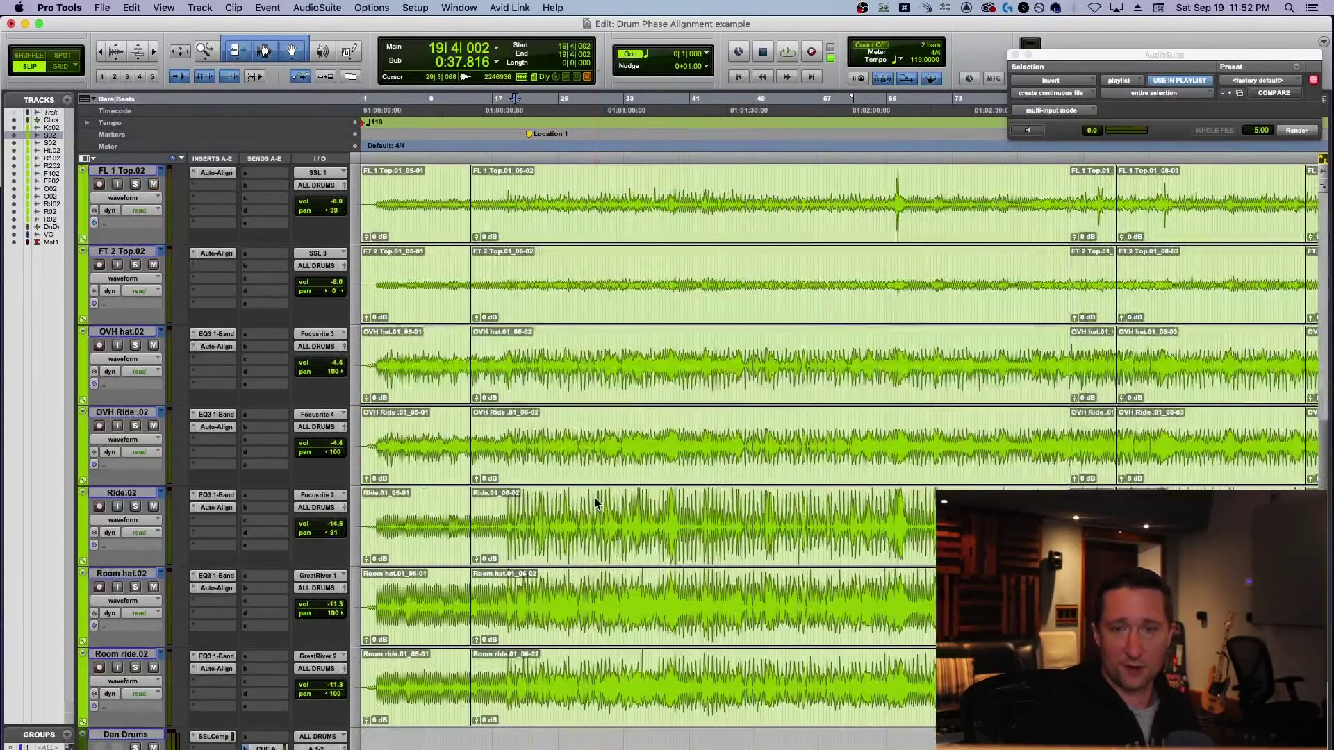
scroll(594, 497, "up", 6)
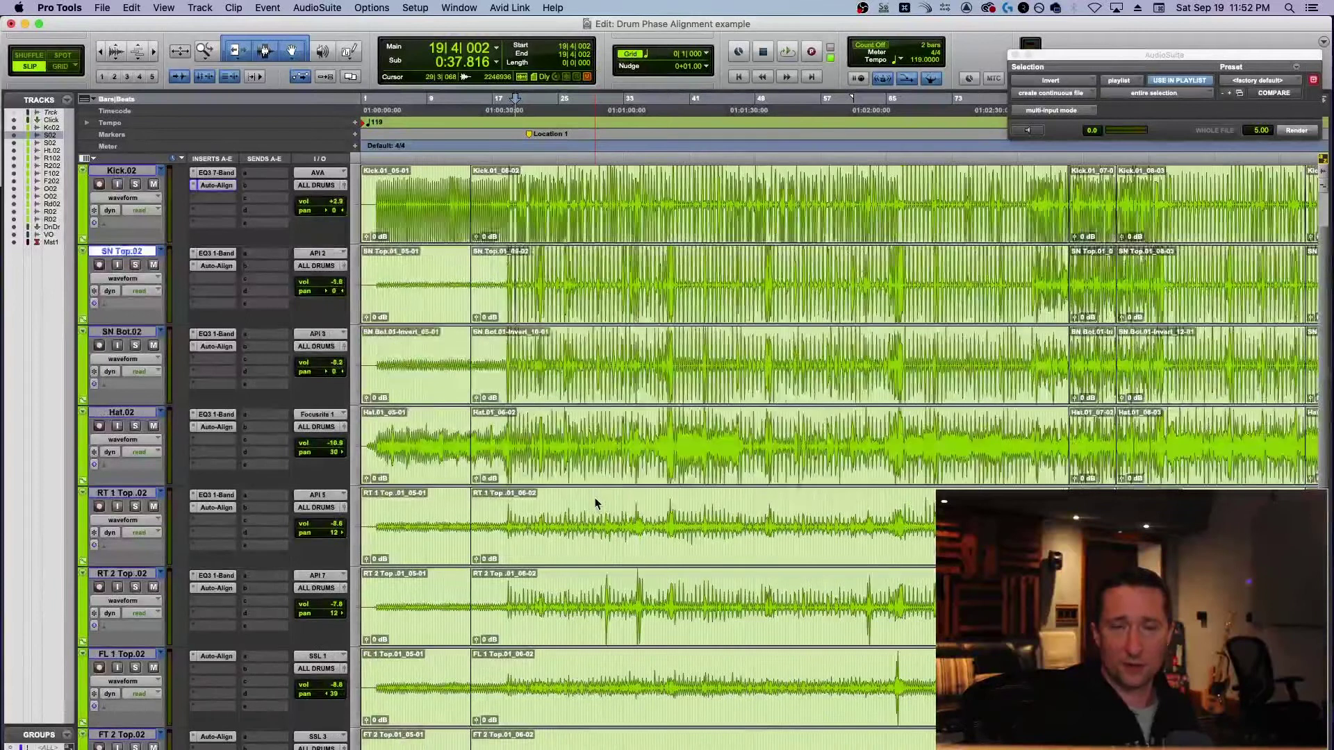
scroll(595, 503, "up", 1)
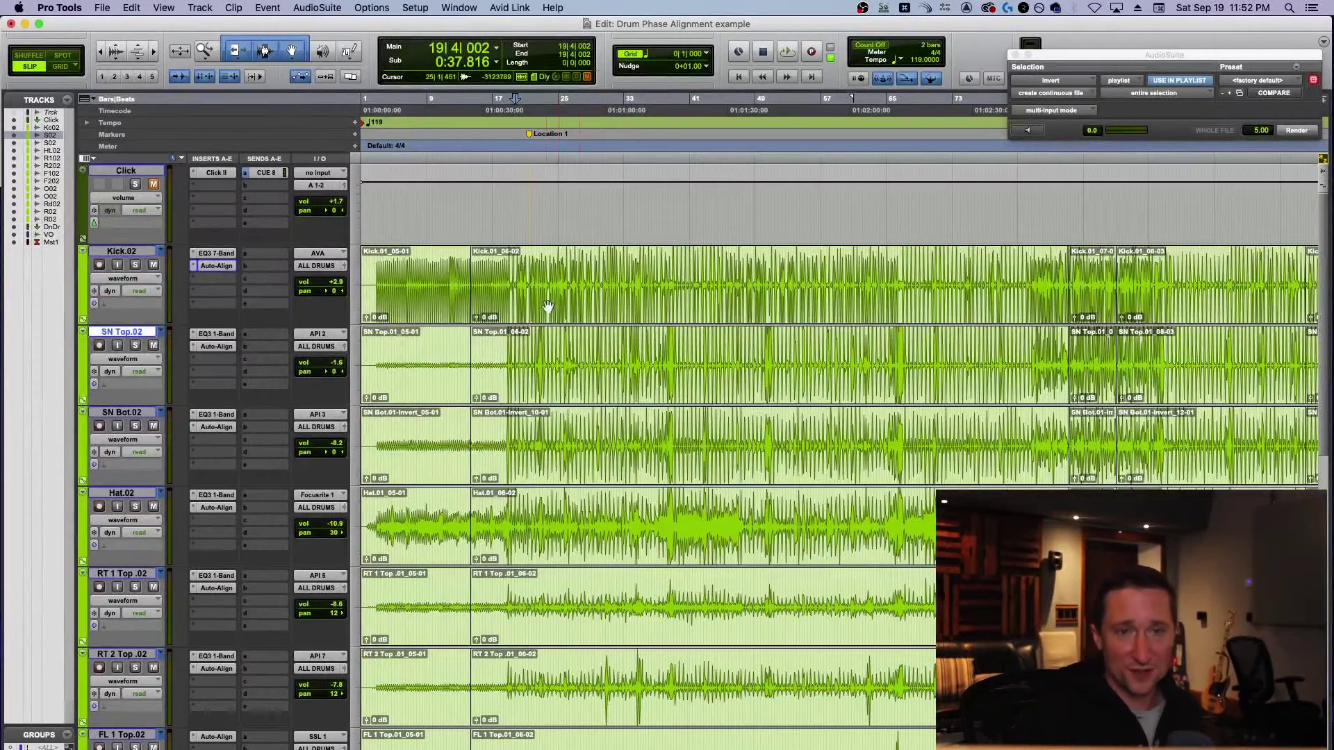
Step: Open Kick.02's Auto Align, position its window, play, and lower the input noise floor
left_click(218, 268)
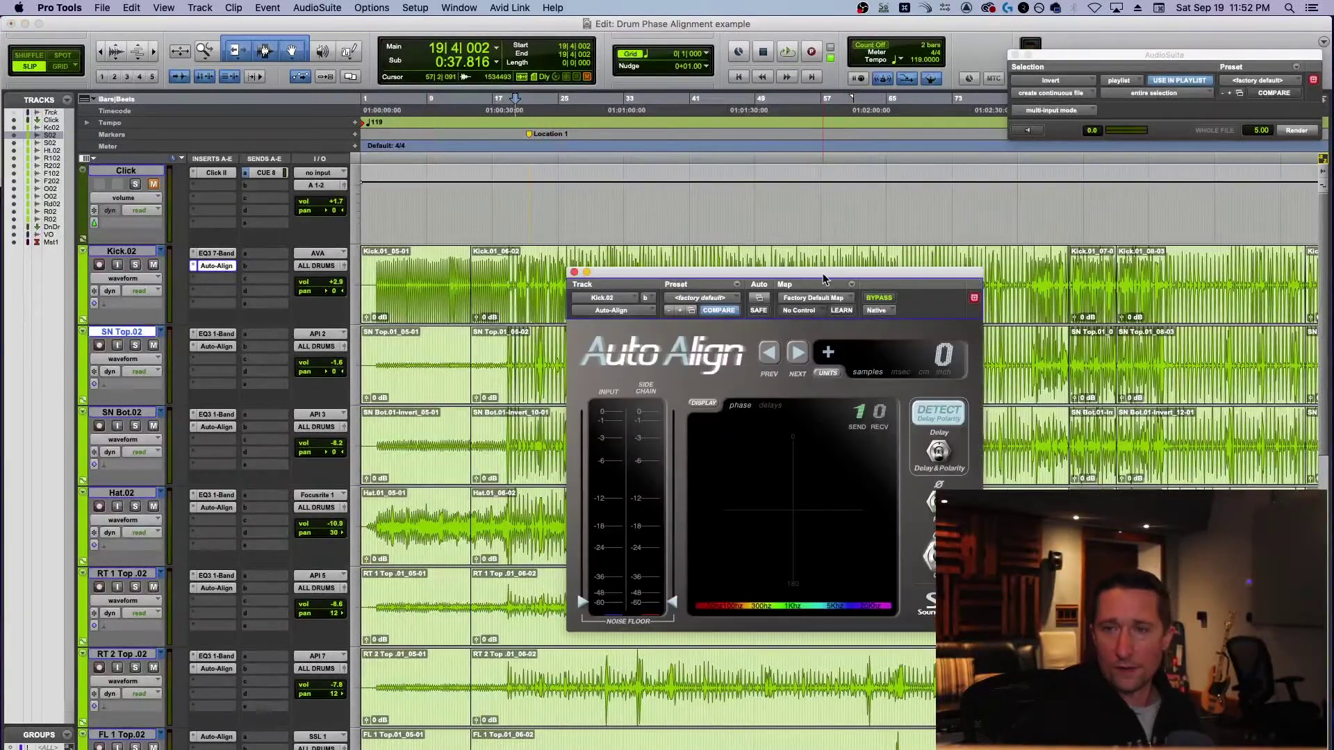
left_click_drag(823, 278, 696, 218)
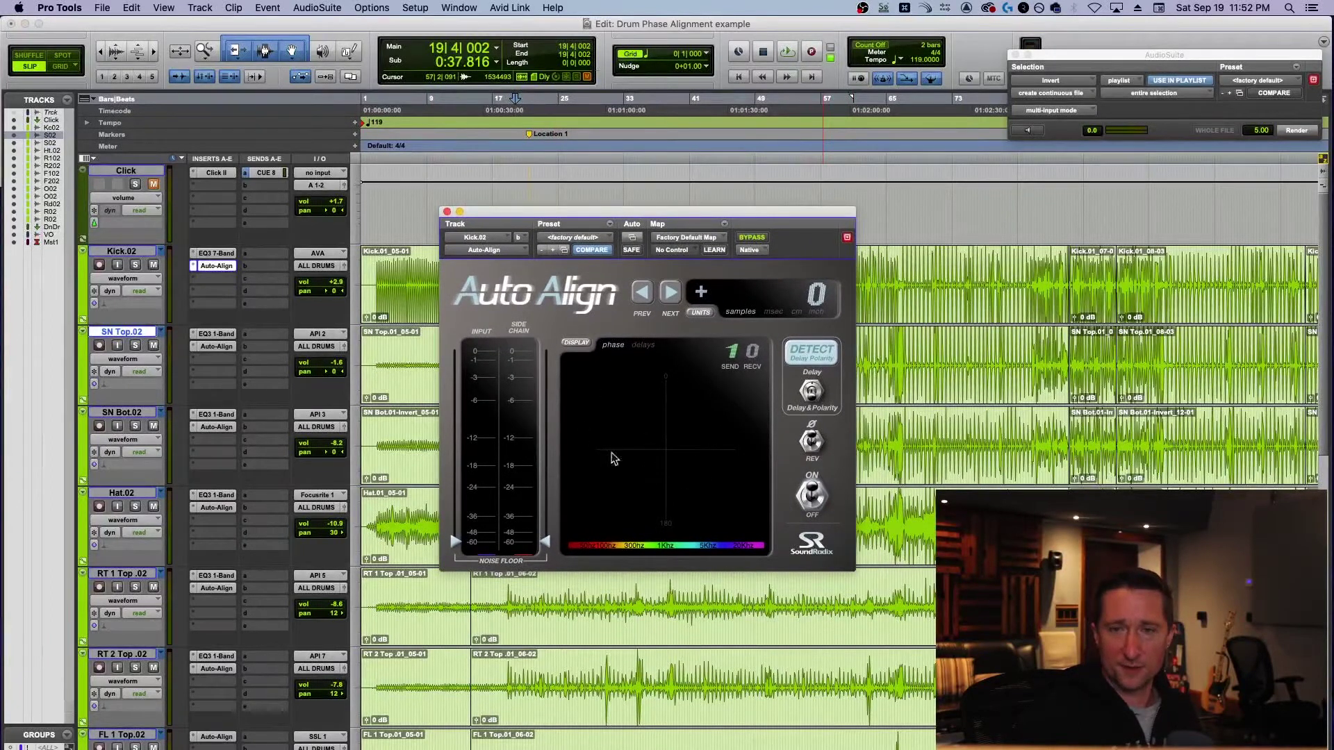
left_click_drag(679, 213, 679, 231)
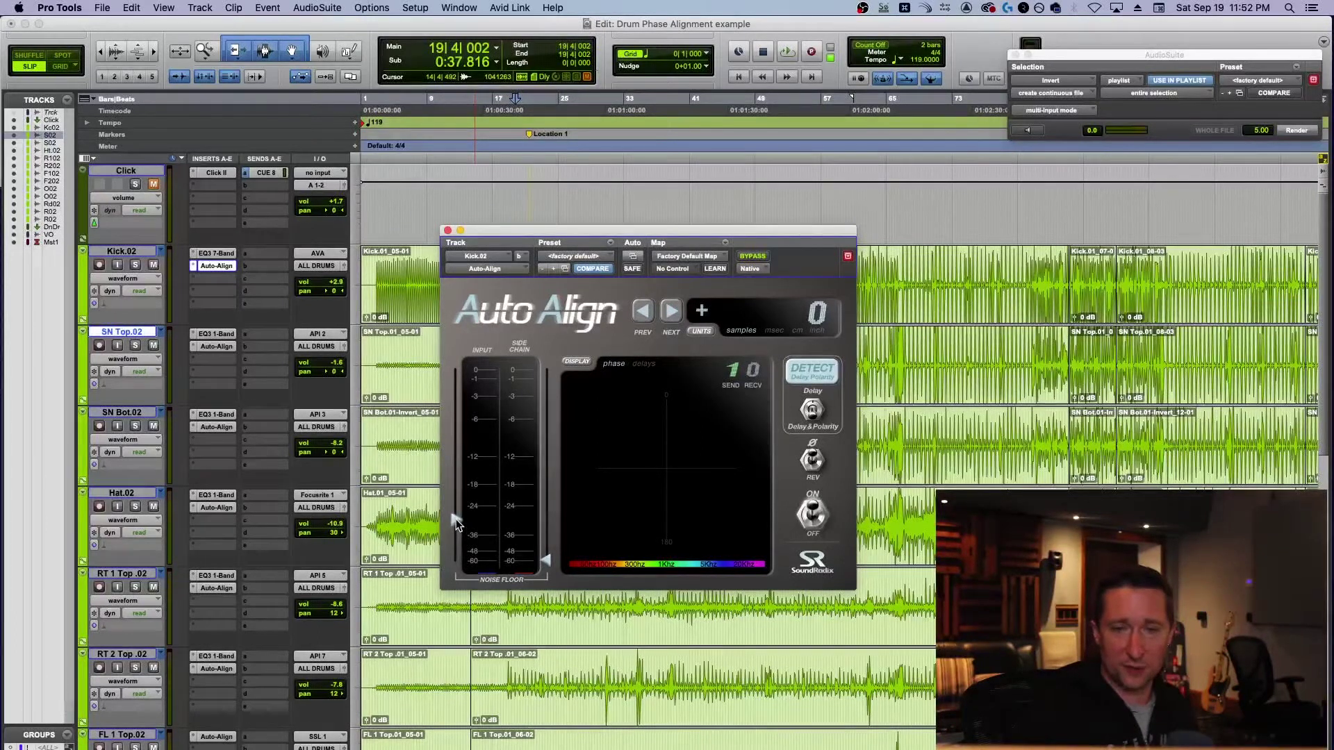
key("space")
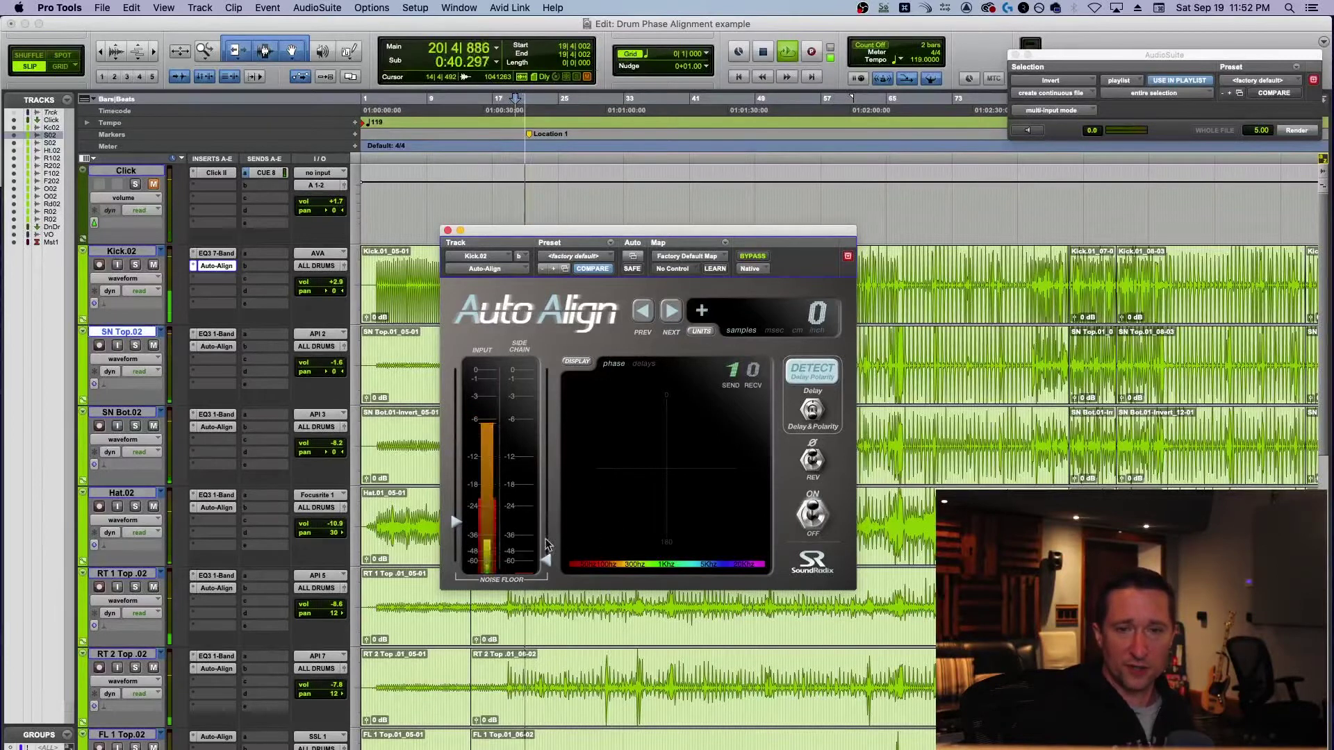
mouse_move(452, 530)
left_mouse_down()
mouse_move(460, 564)
mouse_move(466, 532)
left_mouse_up()
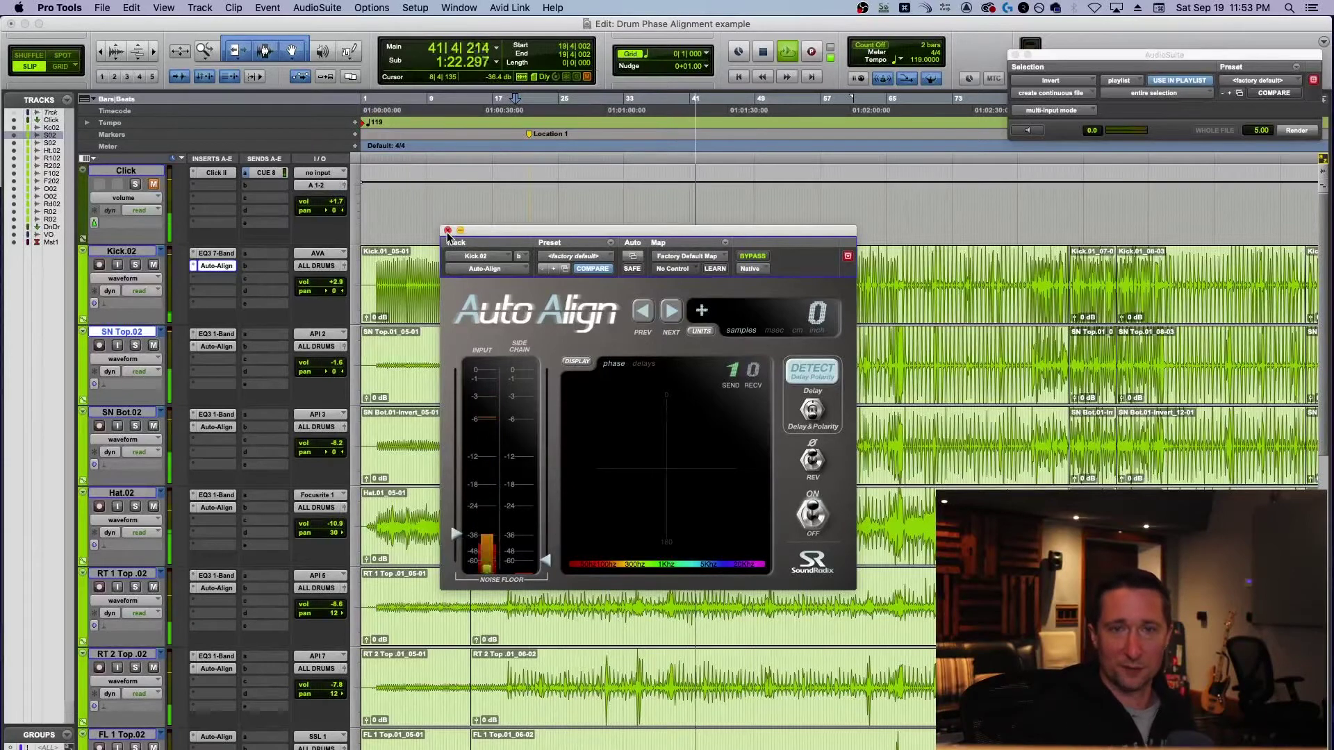
Step: Close the Kick.02 plug-in, stop playback, and set the edit point on Hat.02 at 40|3|396
left_click(447, 230)
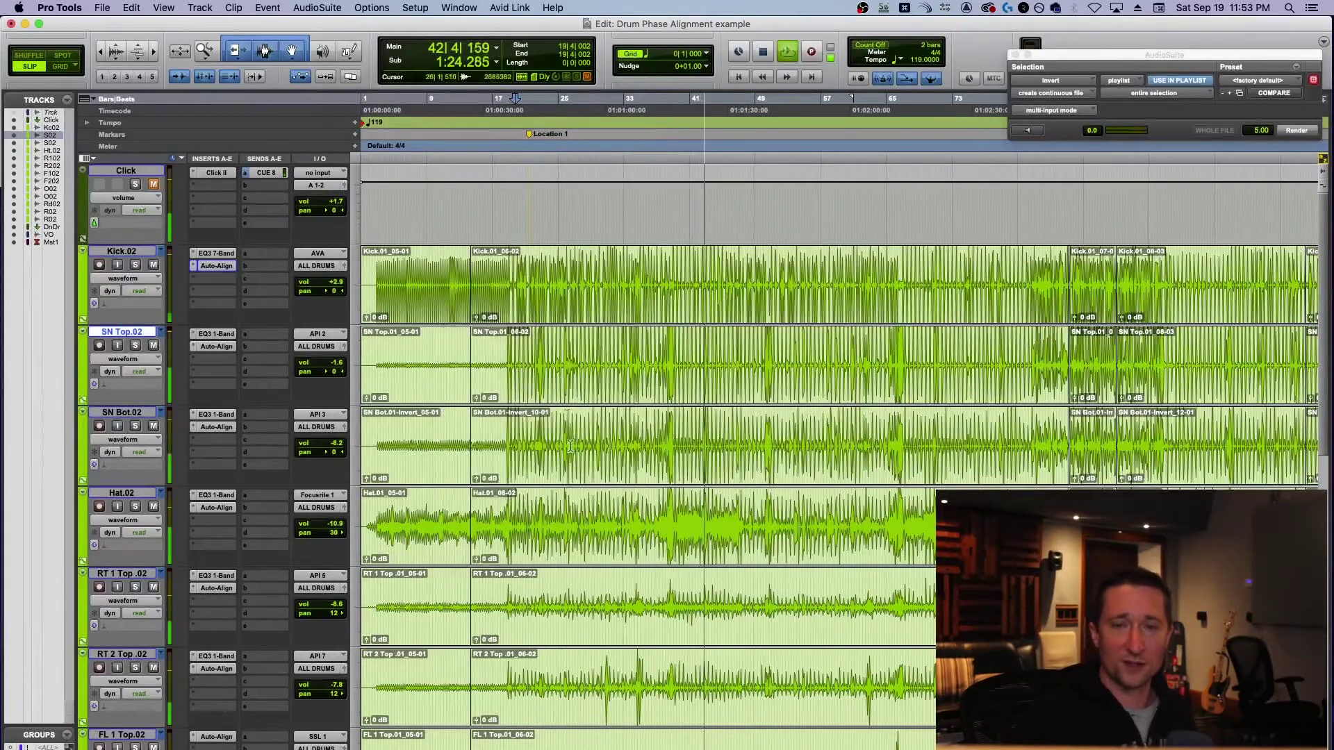
scroll(568, 445, "down", 5)
key("space")
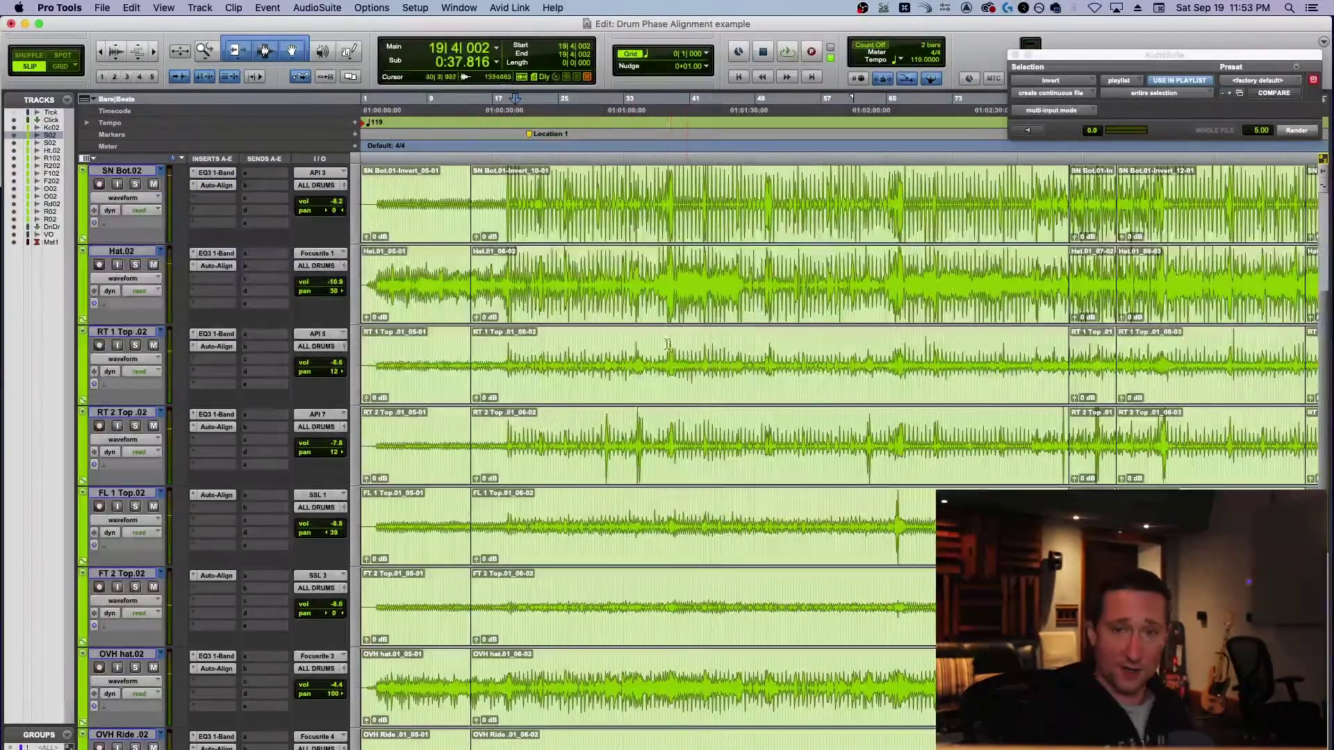
left_click(660, 269)
scroll(666, 277, "up", 3)
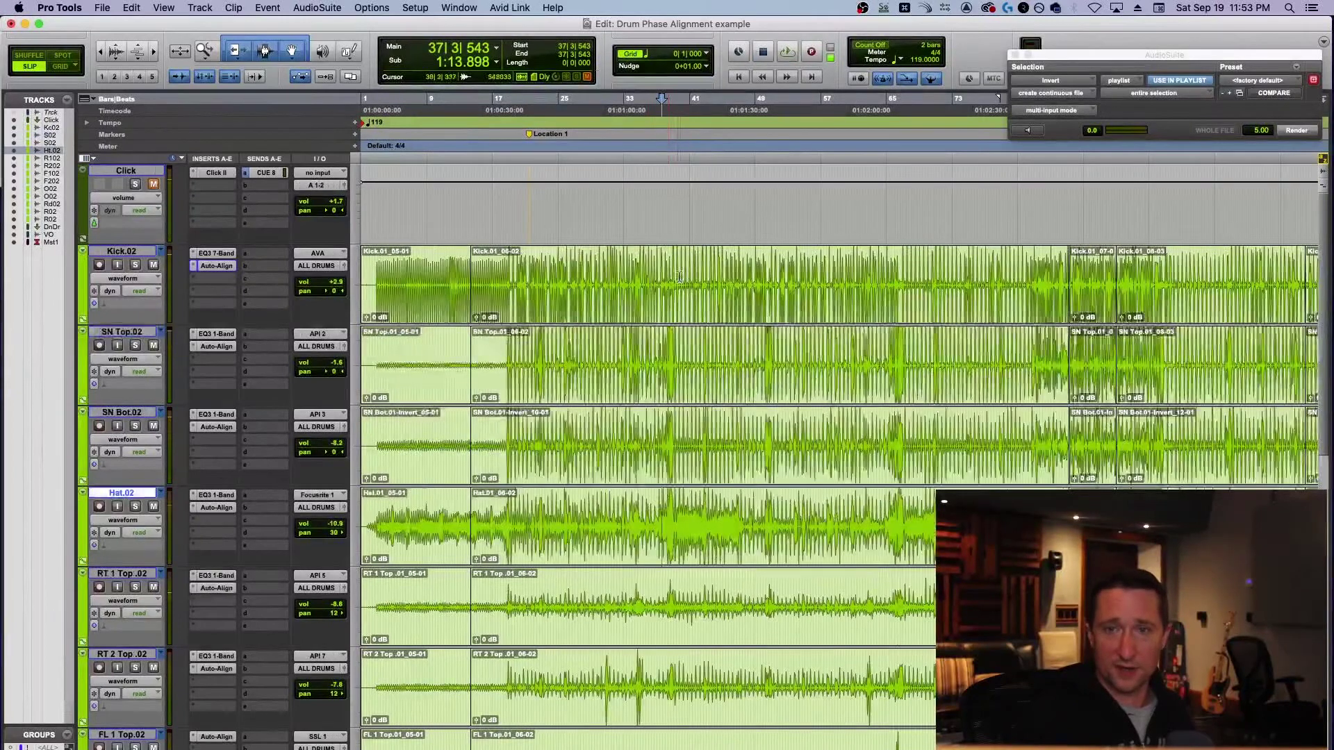
left_click(686, 264)
Step: Zoom in closely on the bar 40 kick transient and shrink all track heights
key("t")
key("t")
key("t")
key("t")
key("t")
key("t")
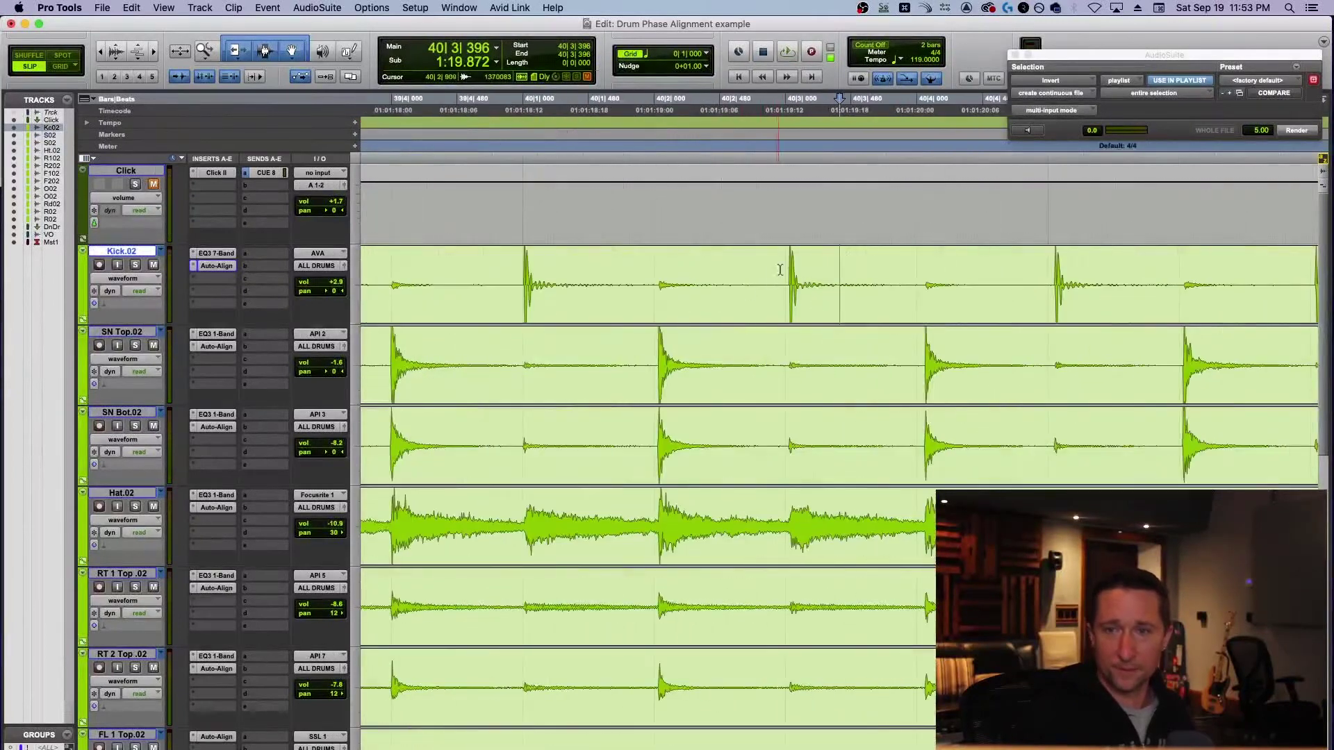
left_click(793, 274)
key("t")
key("t")
left_click(829, 276)
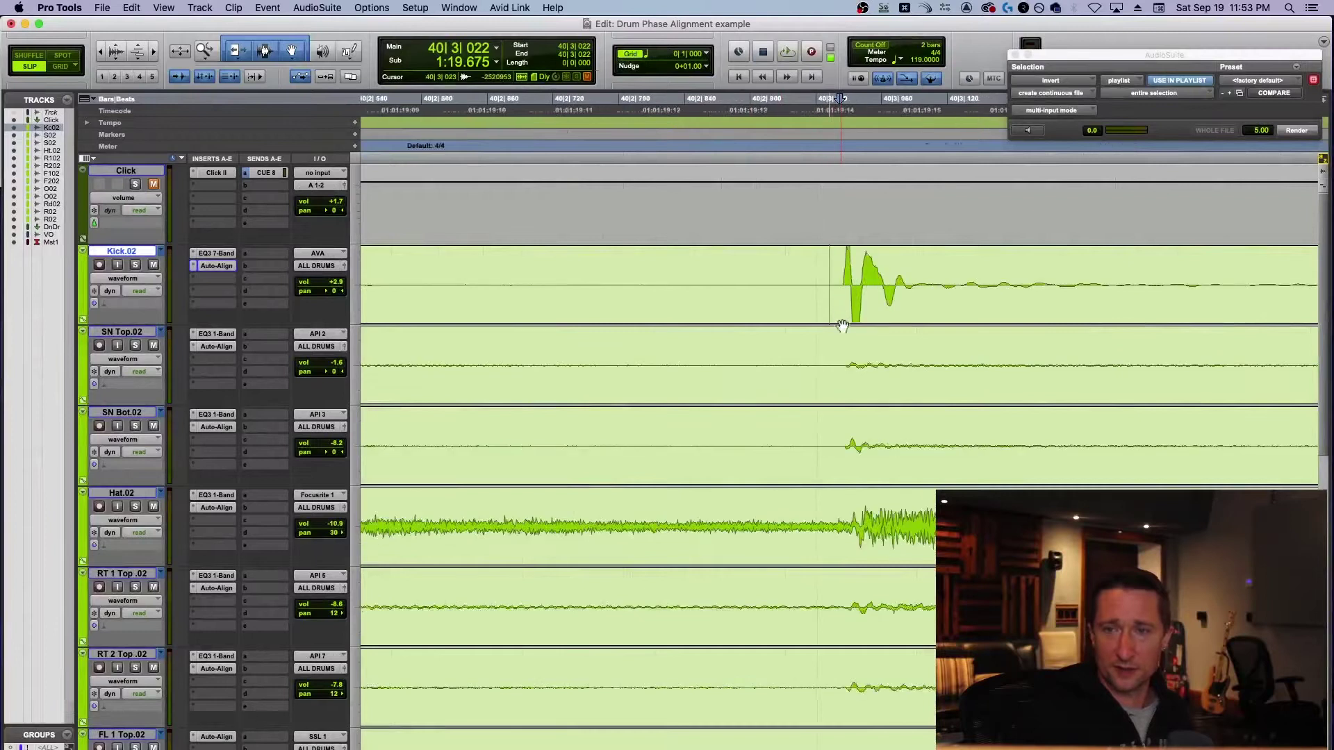
key("t")
key("t")
key("t")
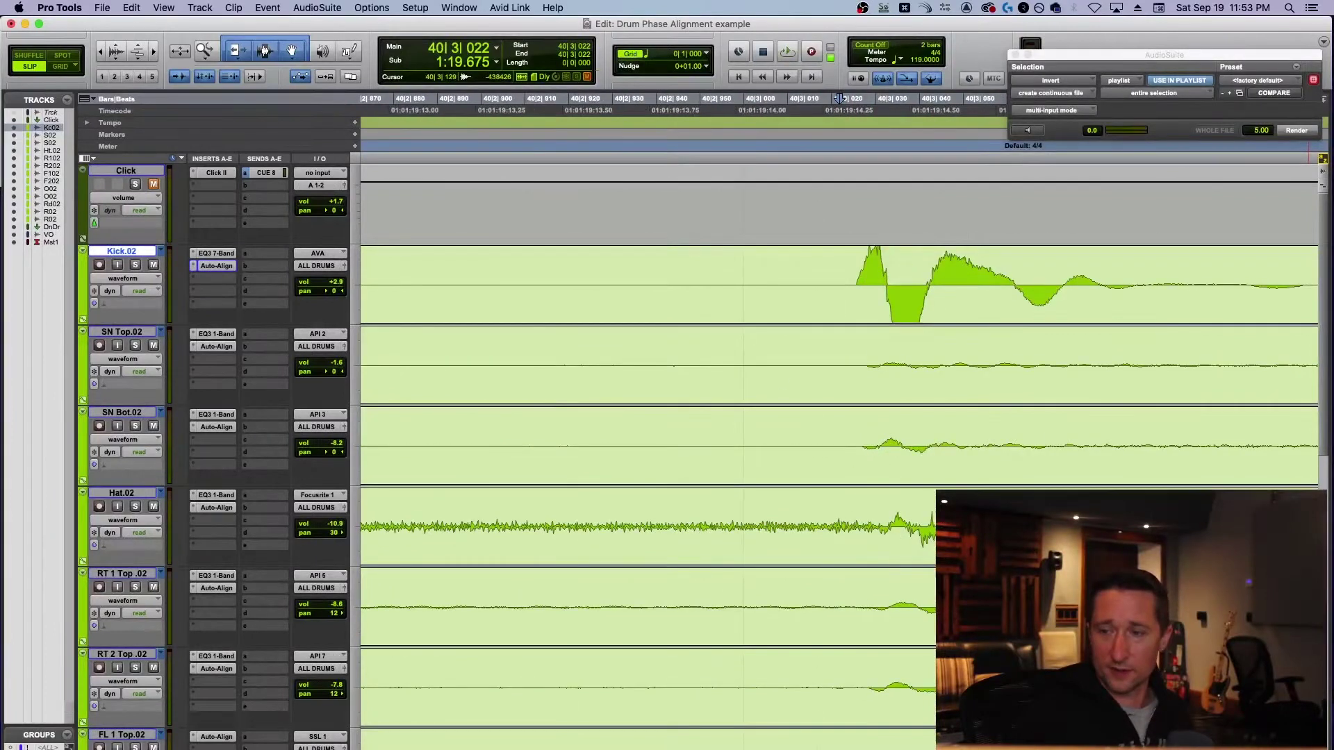
key("ctrl+alt+Down")
scroll(663, 627, "down", 3)
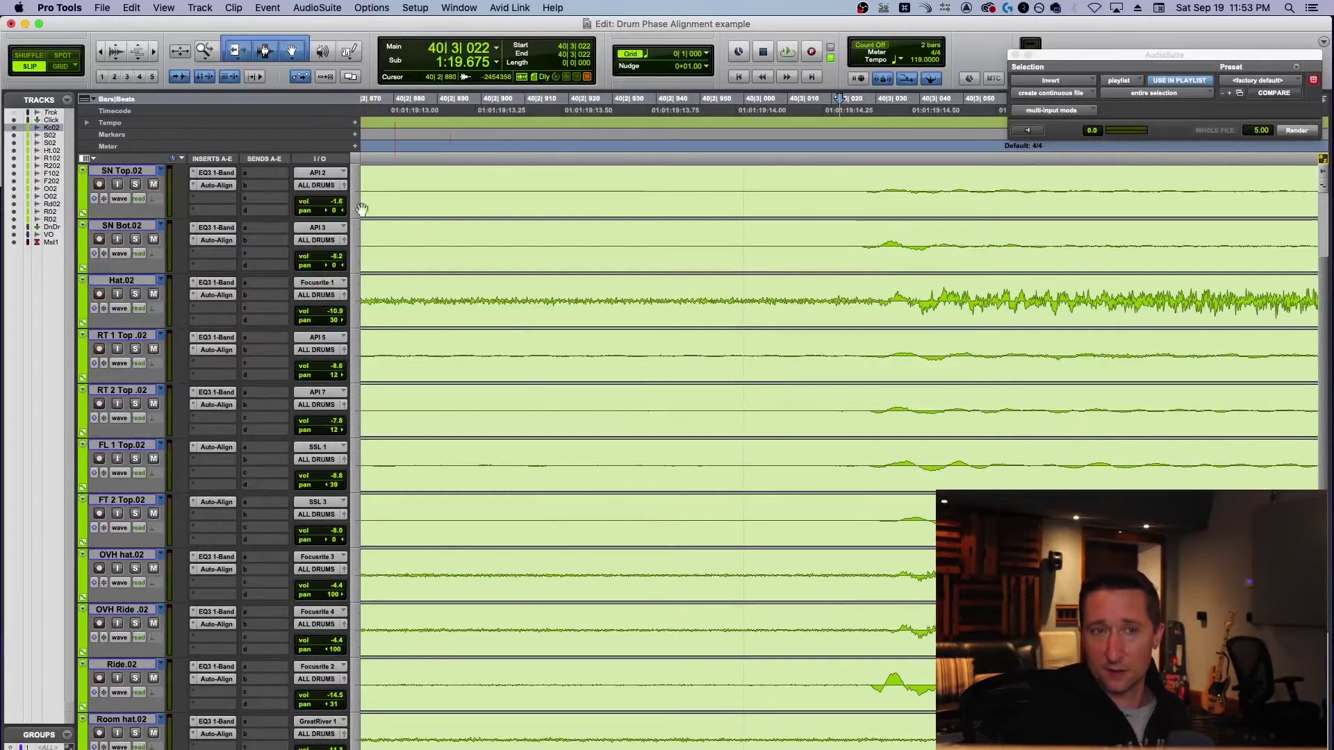
scroll(812, 248, "up", 3)
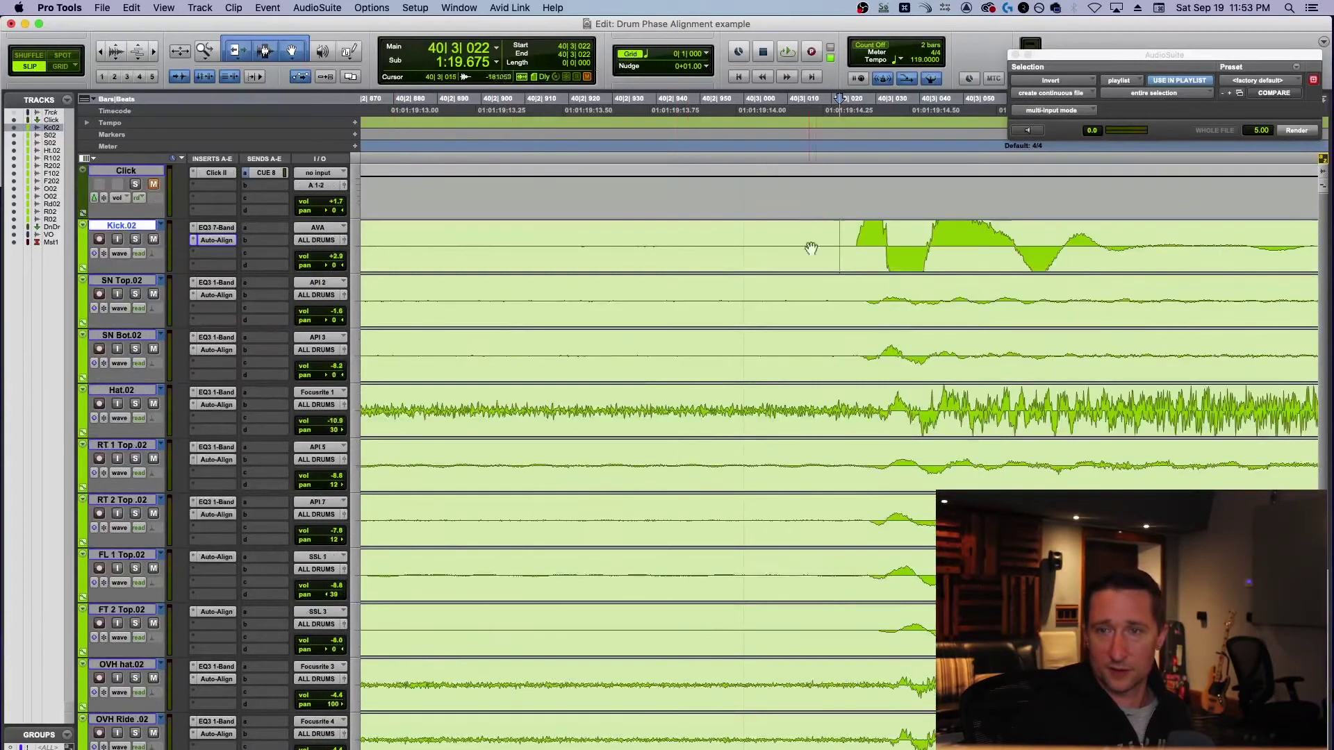
Step: Add a Location 2 memory marker at 40|3|026 just before the Kick.02 transient
left_click(856, 250)
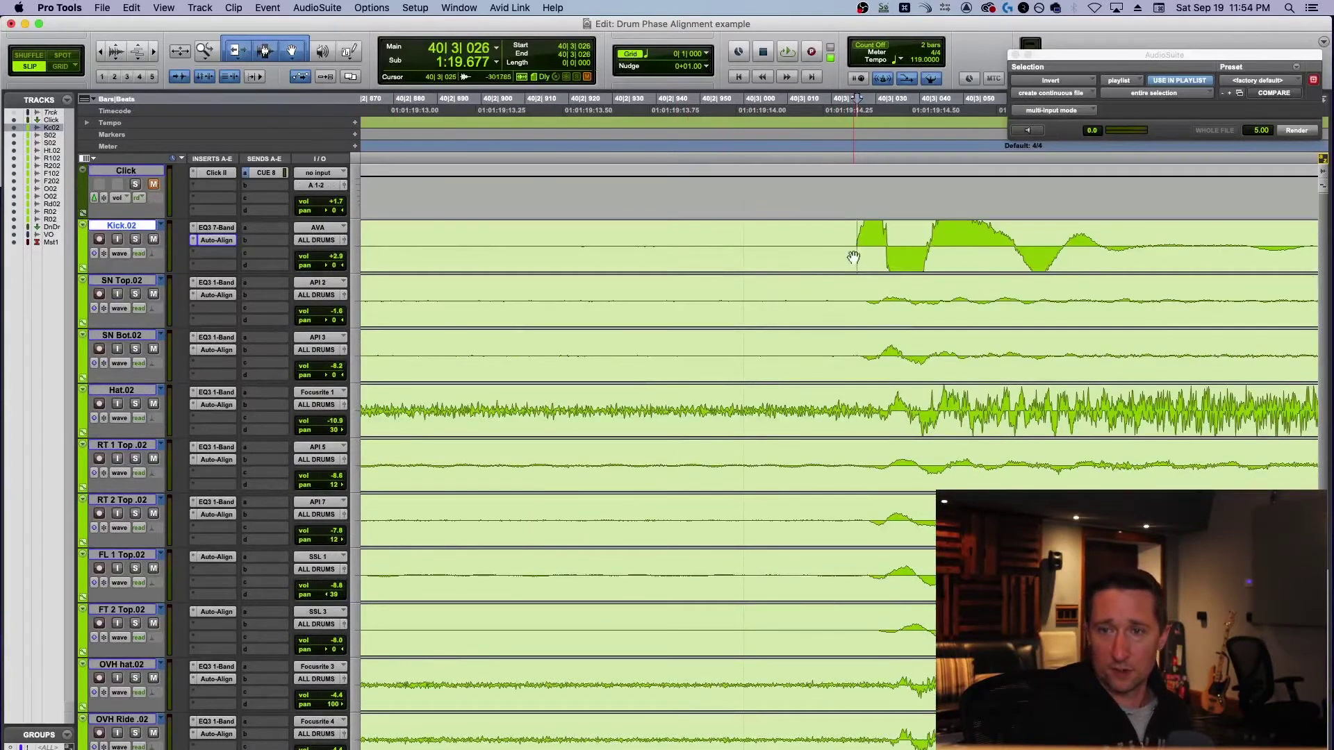
key("KP_Enter")
key("Return")
scroll(938, 360, "down", 6)
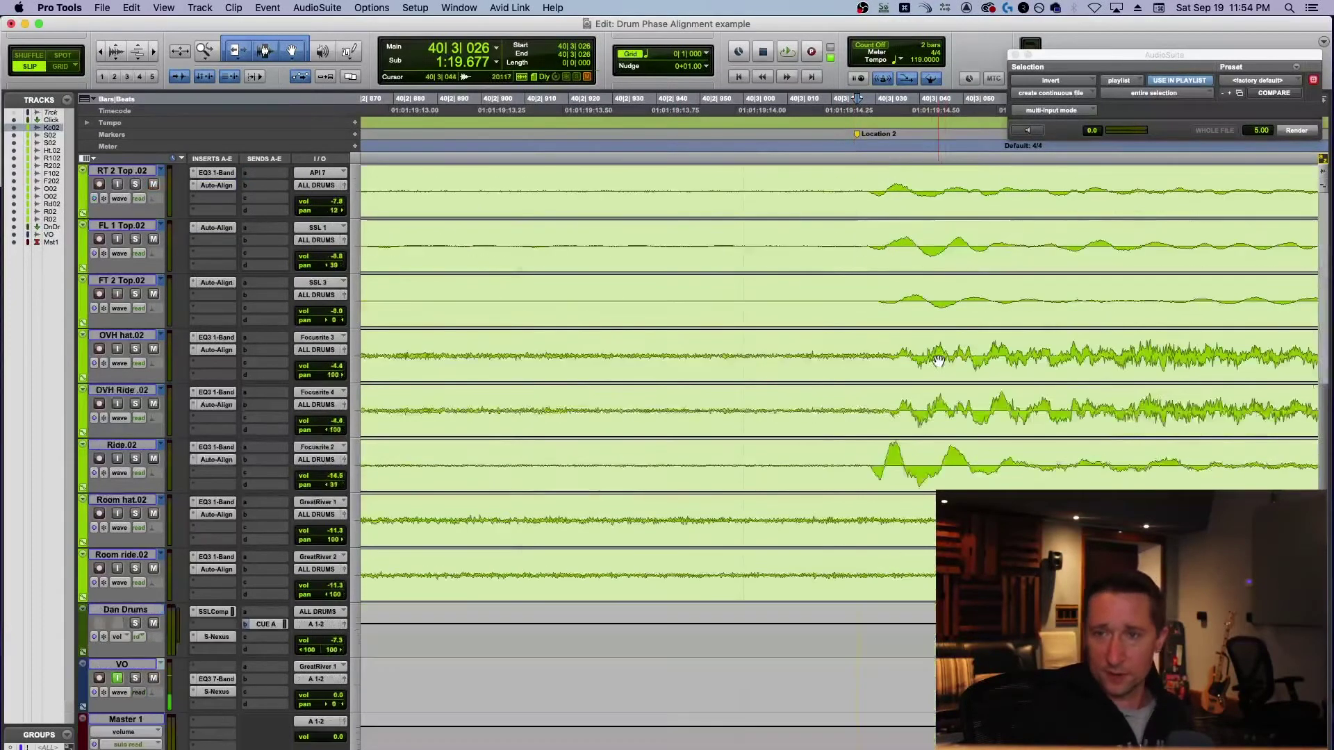
Step: Set the insertion point at 40|3|031 on OVH hat.02 and zoom back out to bars 37–41
scroll(873, 259, "down", 1)
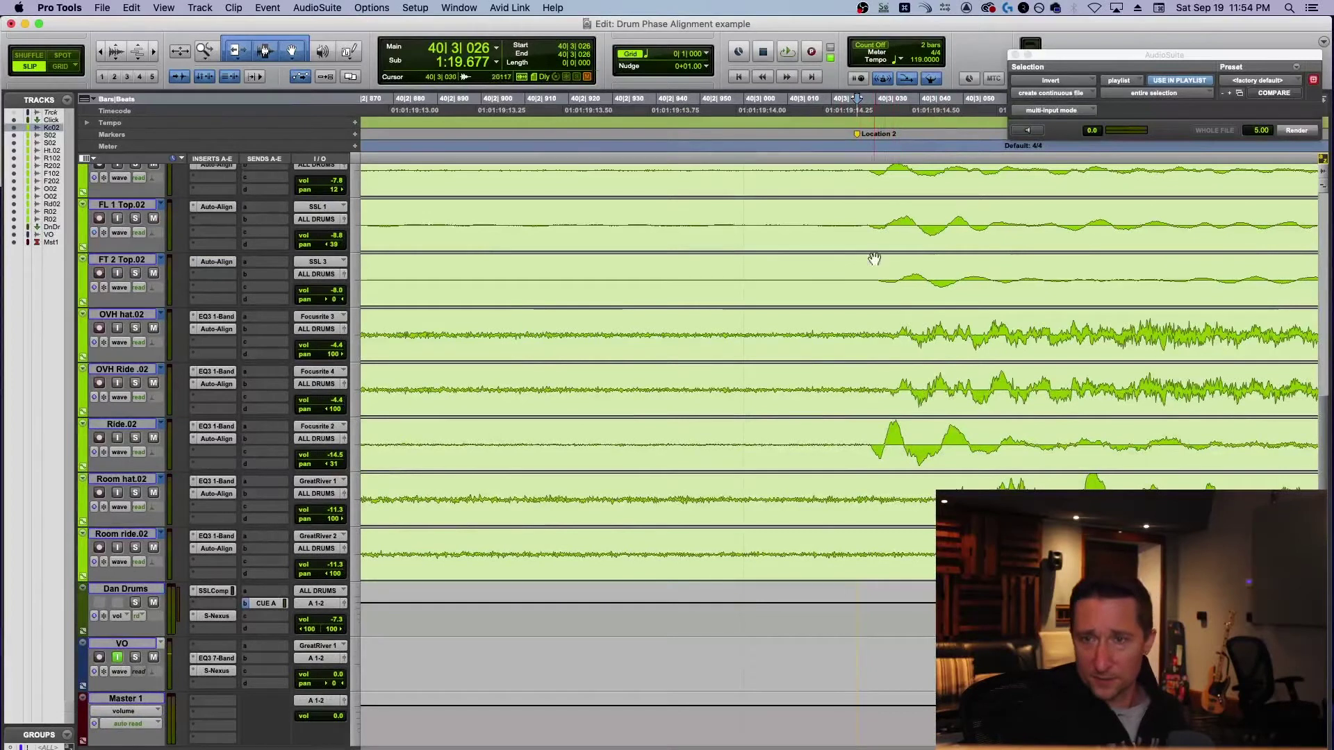
left_click_drag(889, 340, 858, 336)
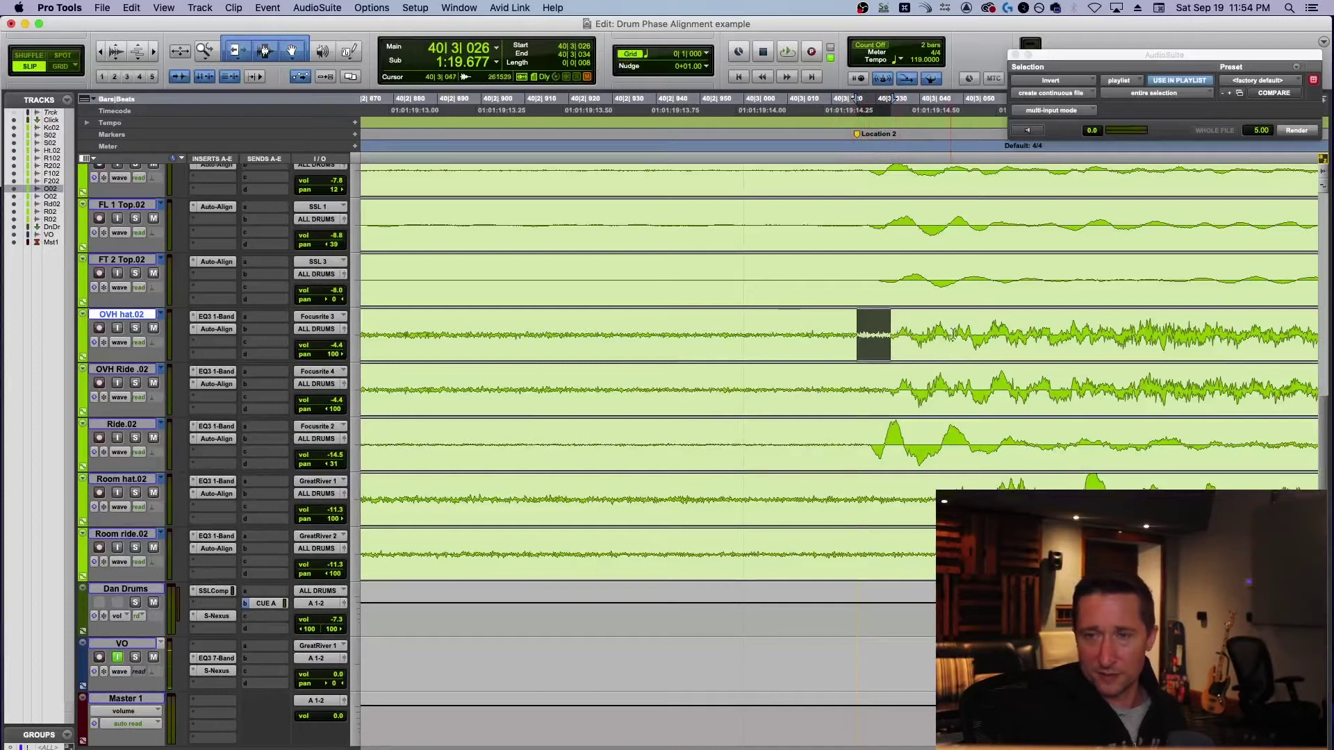
left_click(877, 331)
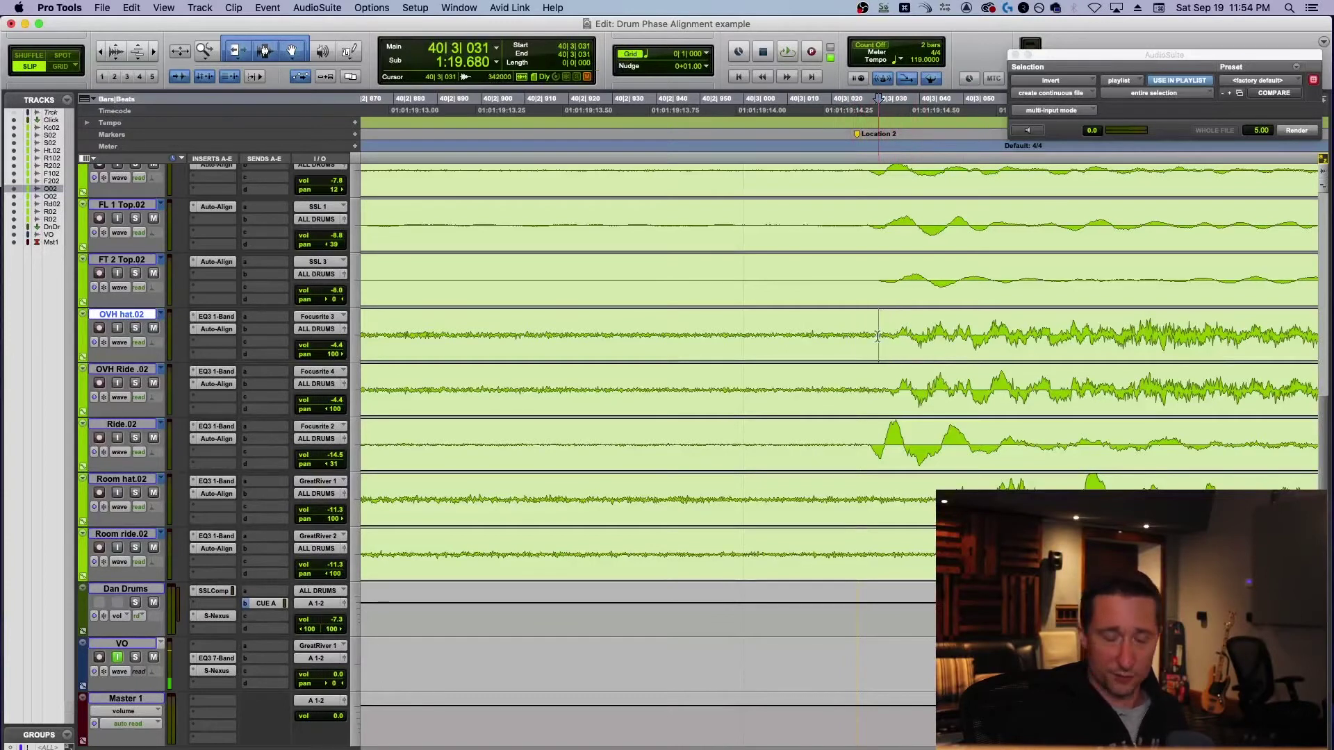
key("super+bracketleft")
key("super+bracketleft")
key("super+bracketleft")
key("super+bracketleft")
key("super+bracketleft")
key("super+bracketleft")
key("super+bracketleft")
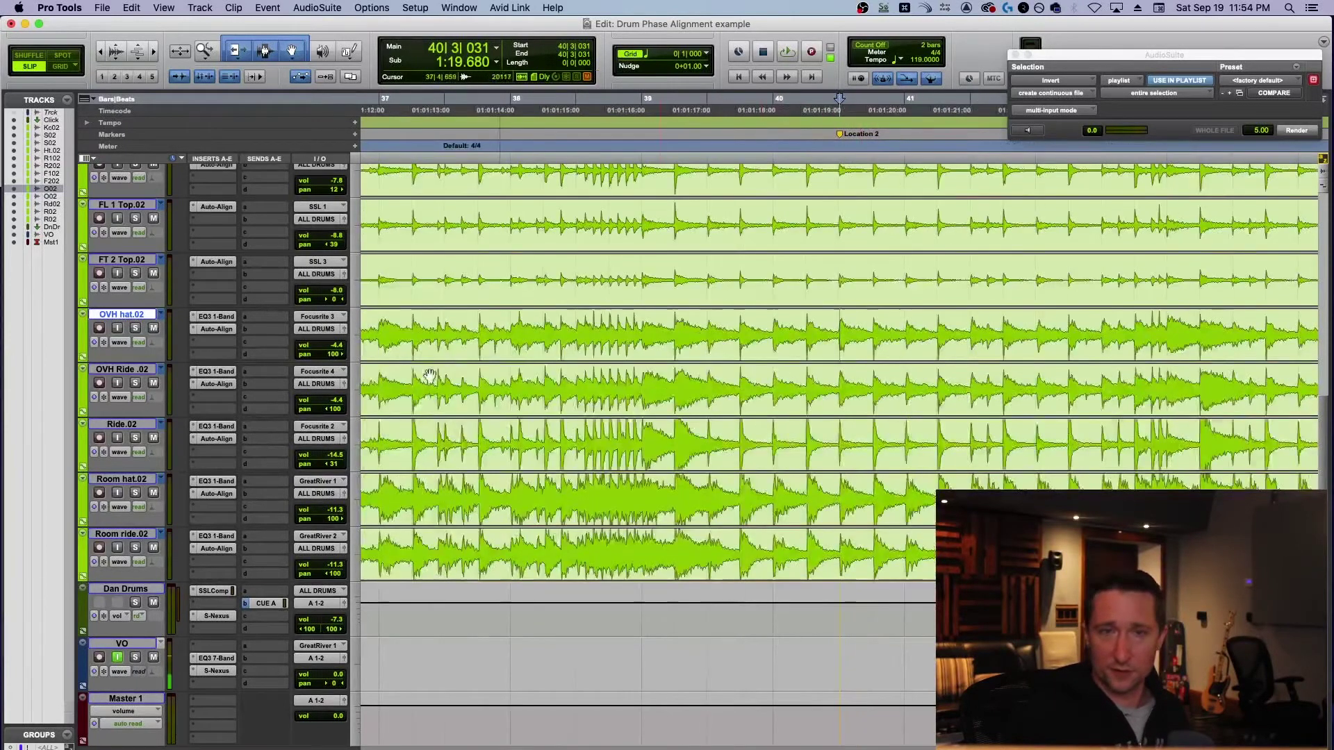
Step: Open Auto Align on OVH hat.02, position its window beside the tracks, and start playback
left_click(217, 330)
left_click_drag(695, 235, 774, 256)
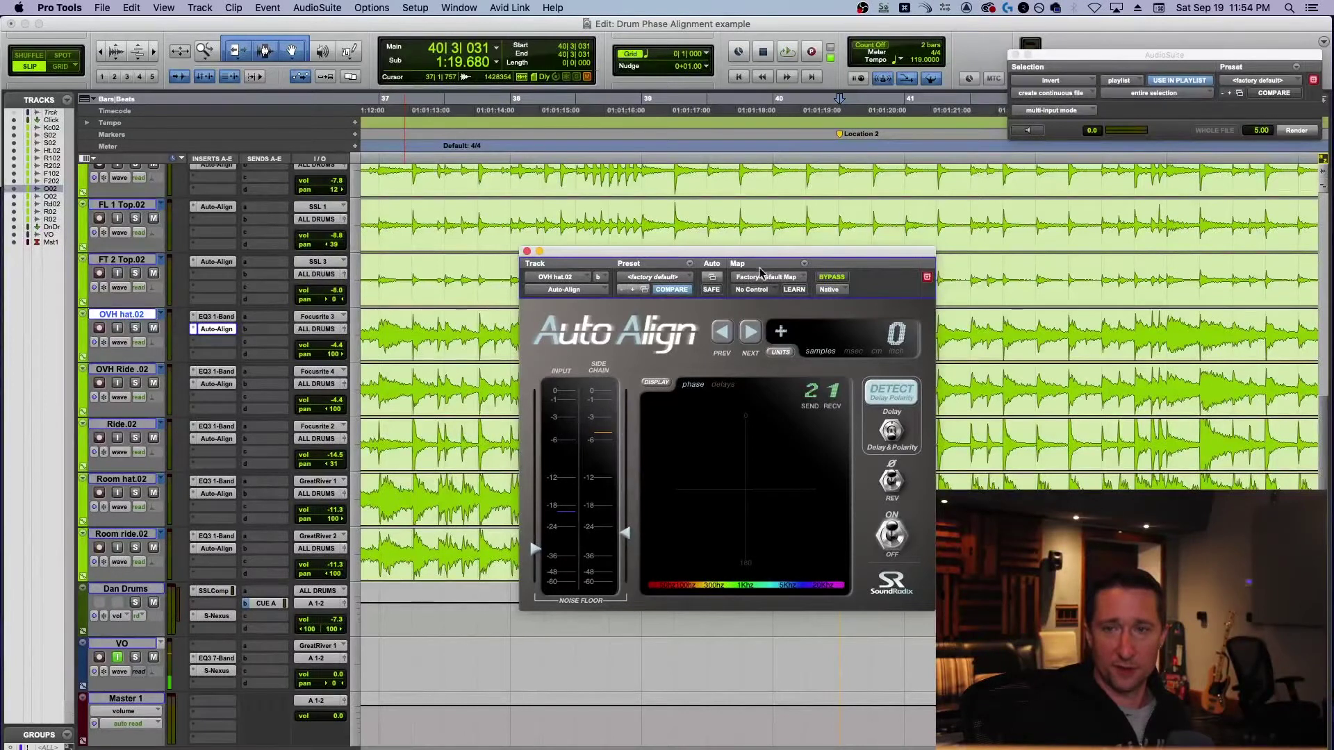
left_click_drag(779, 257, 787, 223)
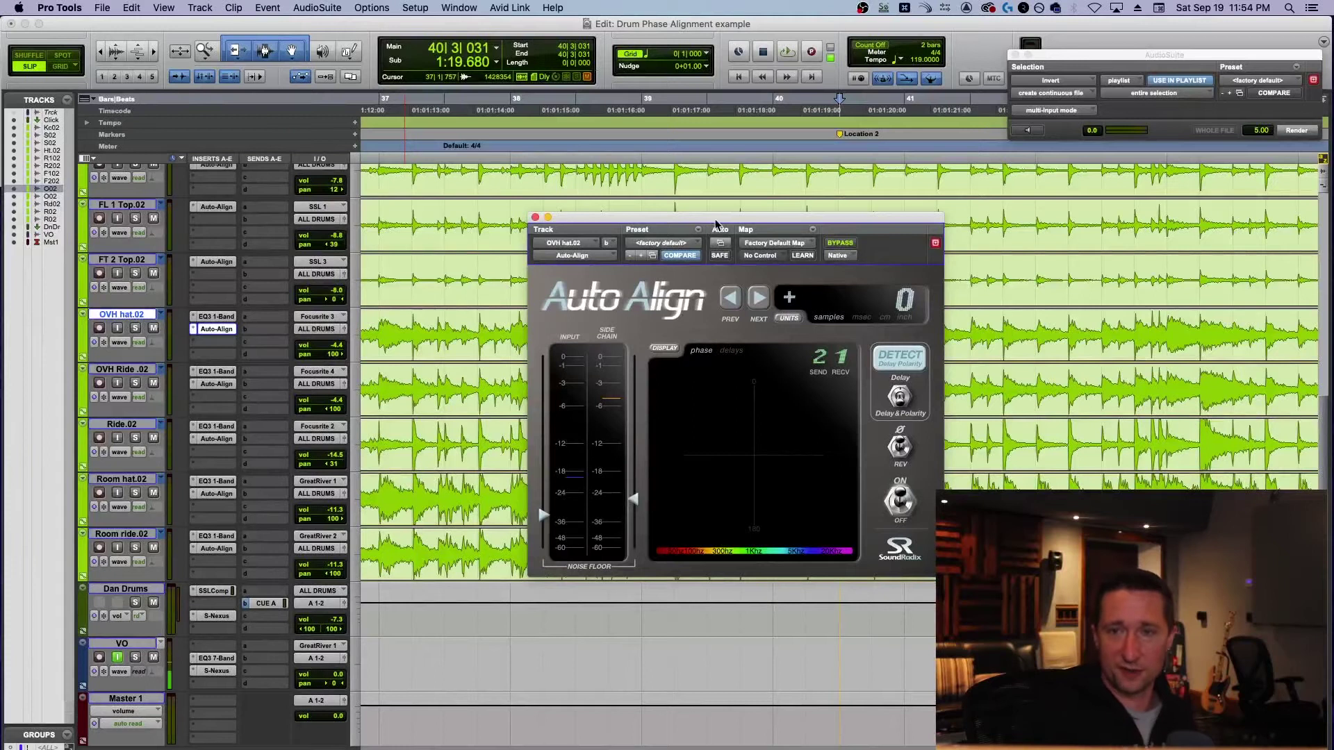
left_click_drag(723, 223, 620, 215)
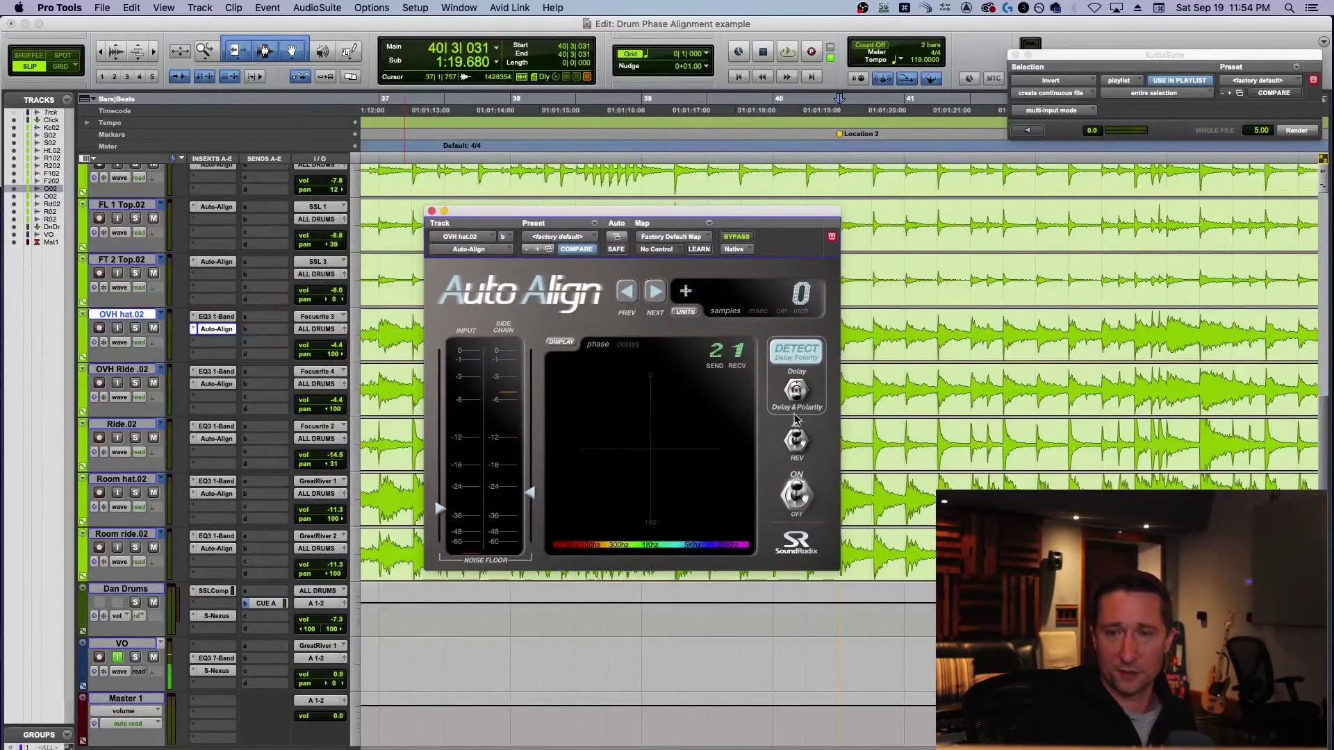
left_click_drag(733, 217, 736, 231)
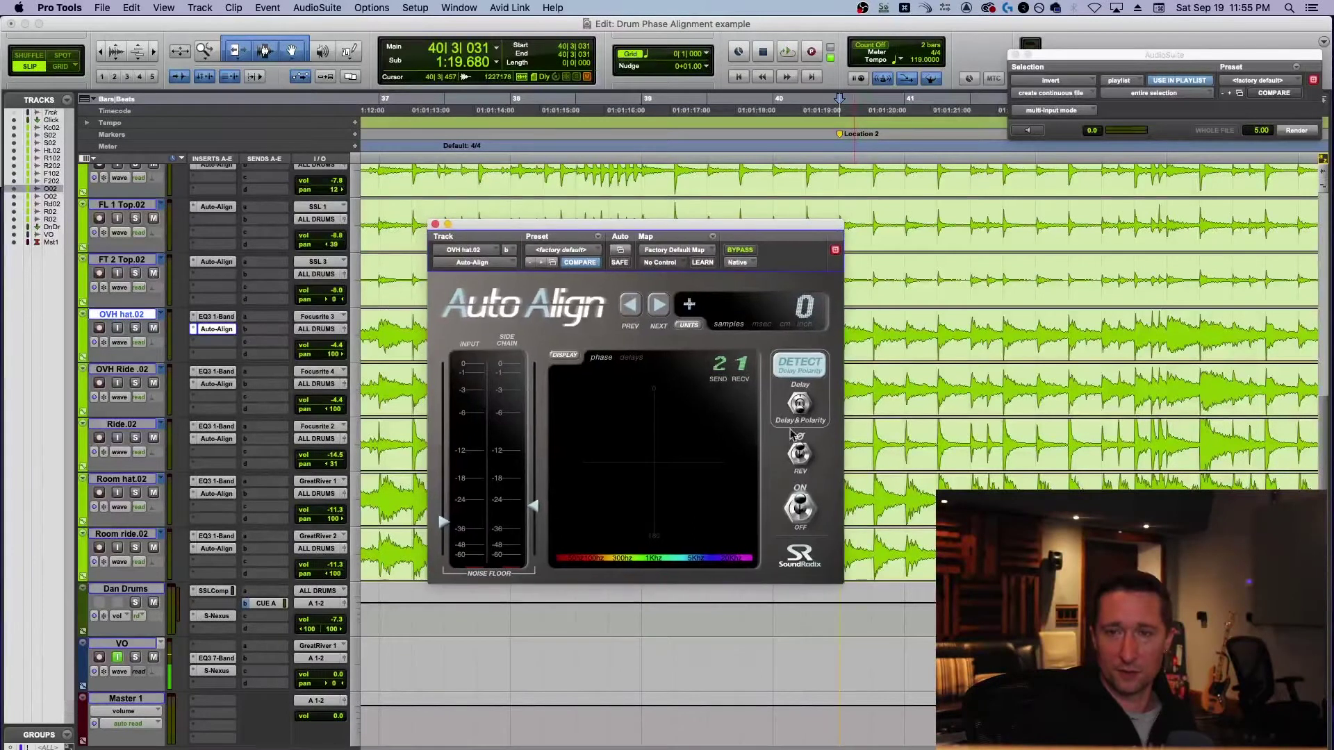
key("space")
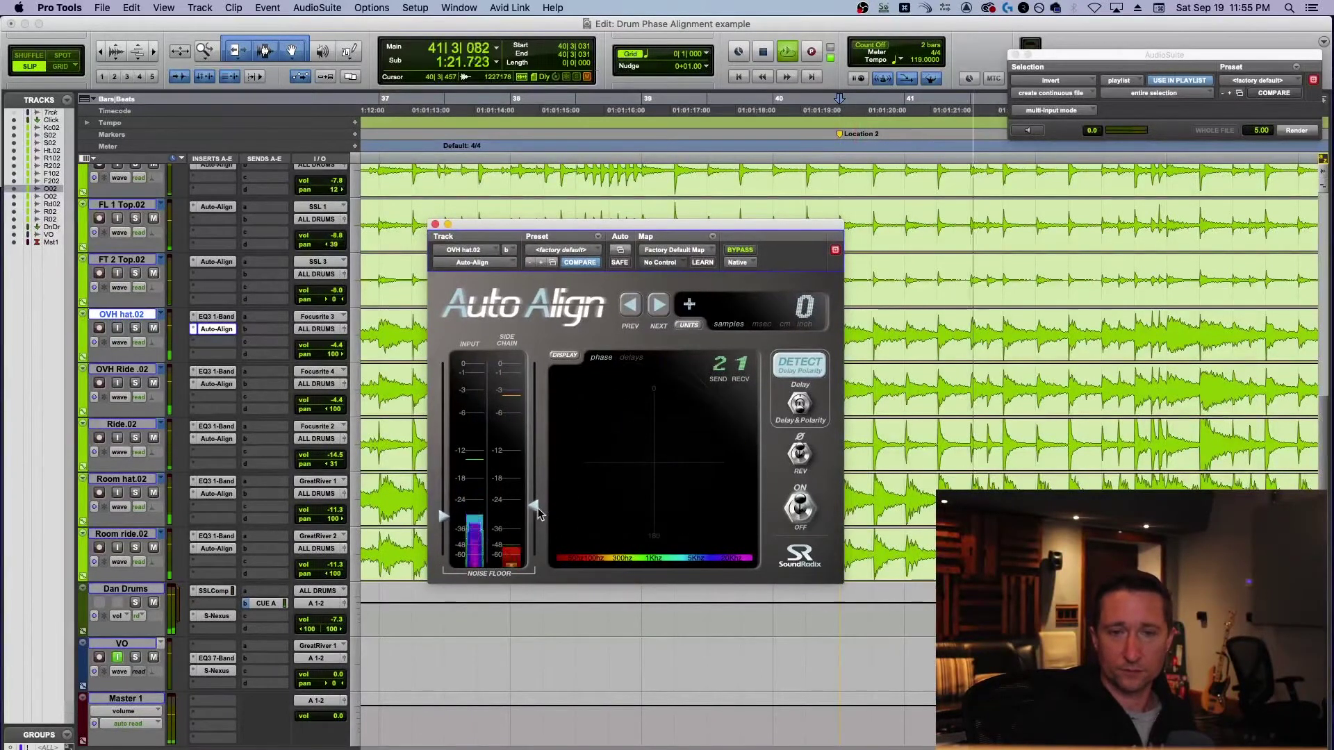
Step: Raise the side-chain noise floor to about -18, lower the input floor, and detect the 568-sample delay
left_click_drag(533, 506, 534, 494)
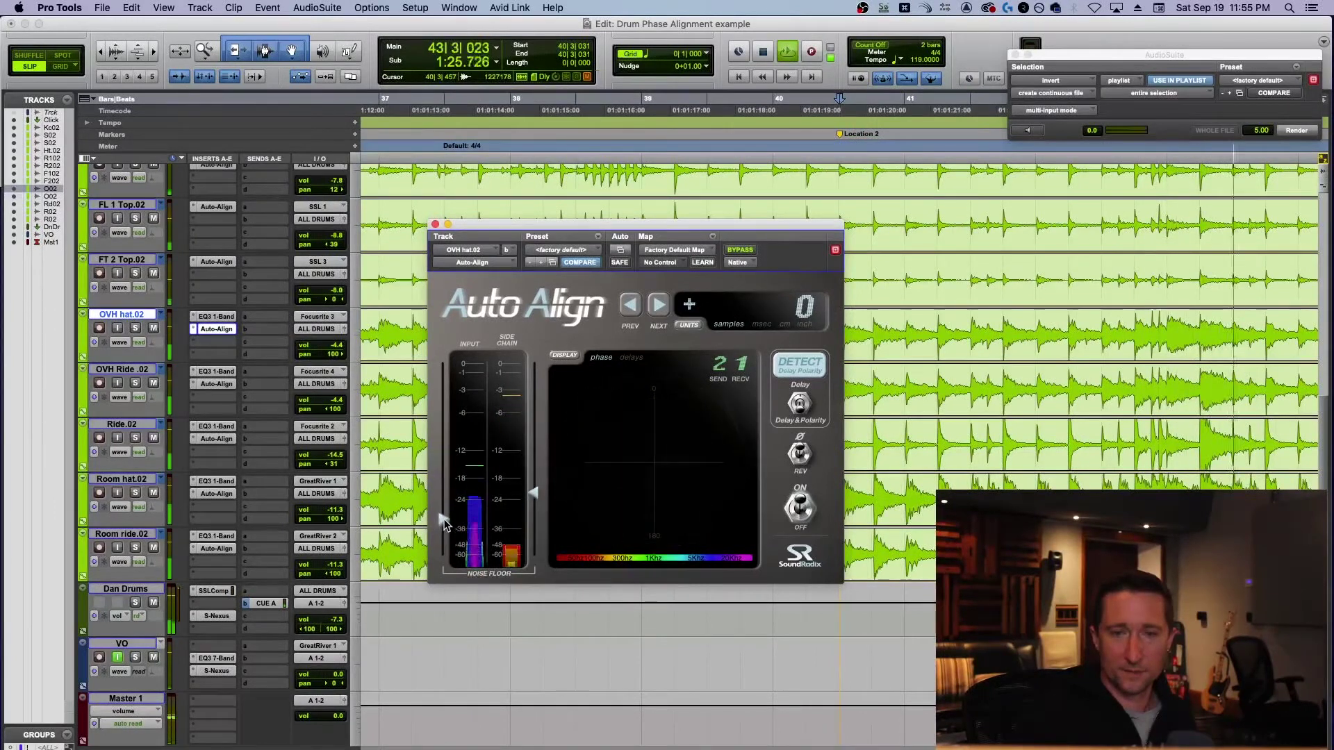
left_click_drag(443, 521, 444, 528)
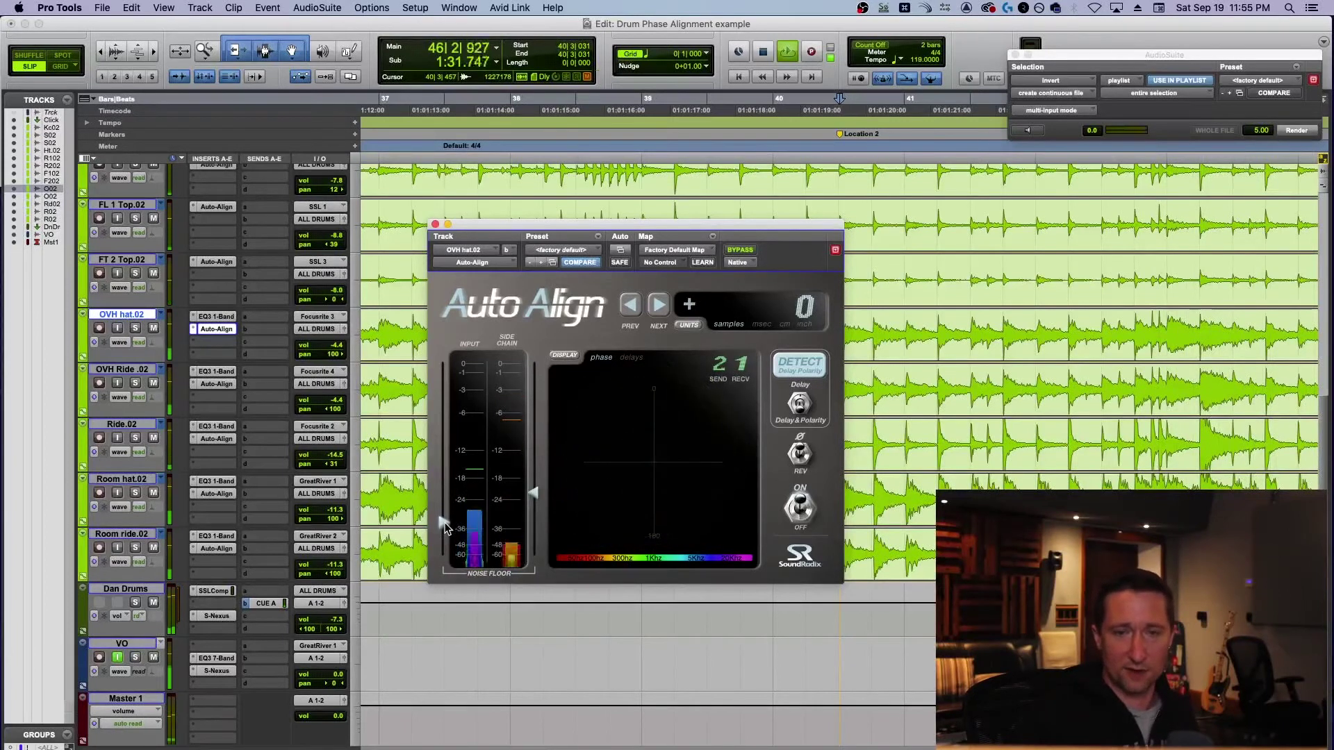
left_click(803, 413)
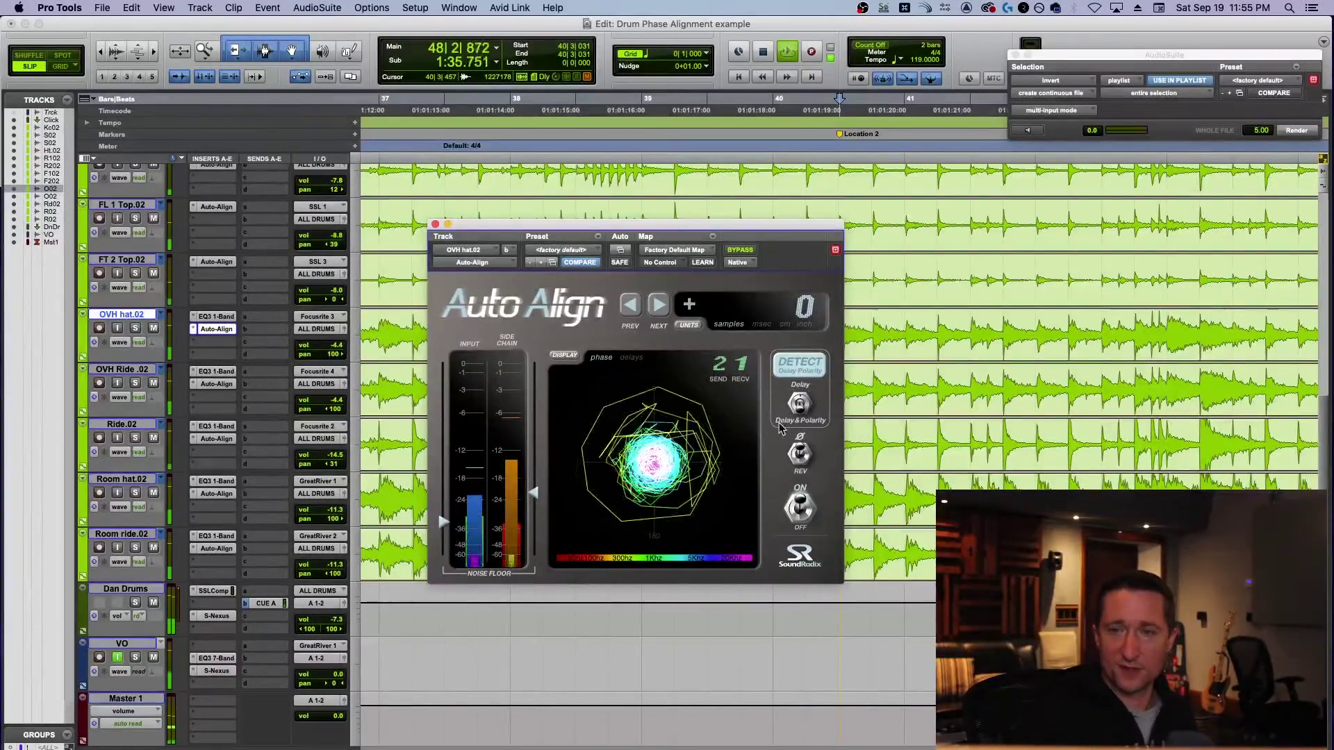
left_click(806, 368)
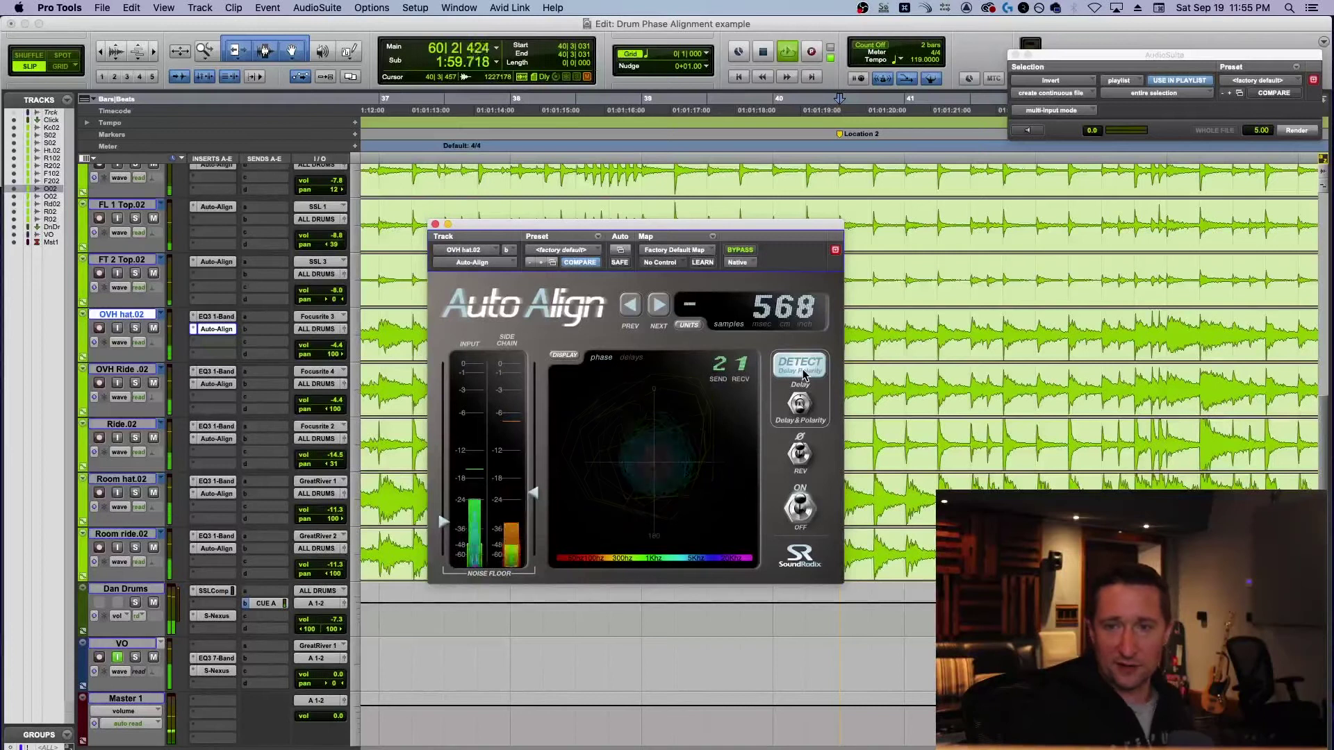
left_click(800, 366)
Step: Move the OVH hat.02 Auto Align window, click its phase display, then close it
left_click_drag(738, 231, 796, 209)
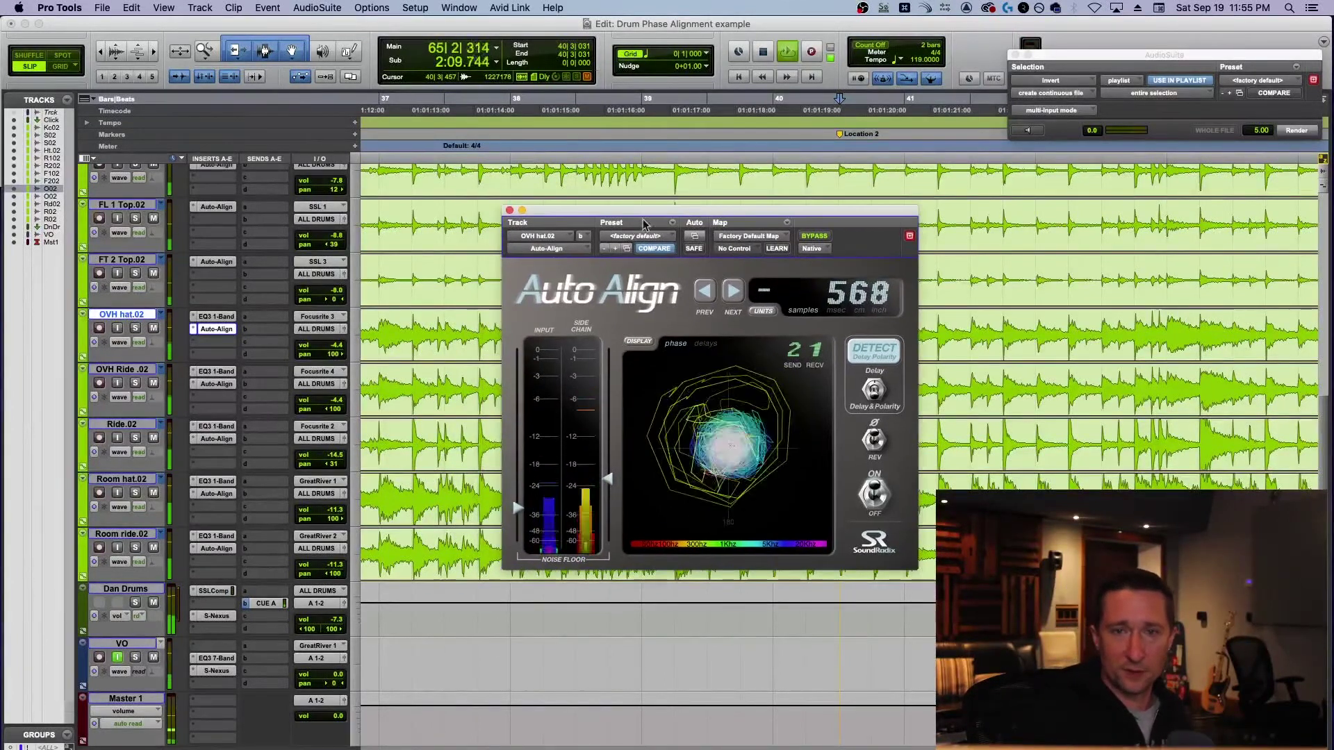
left_click(796, 352)
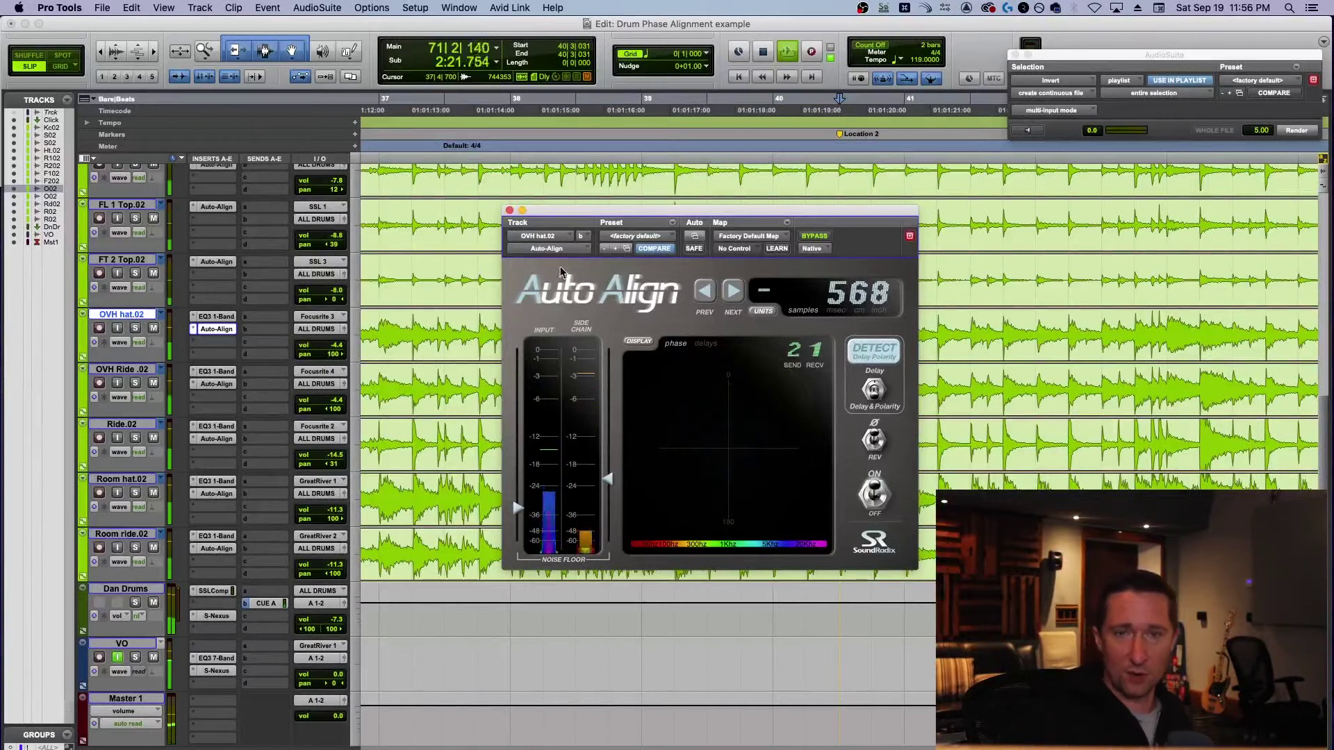
left_click(509, 209)
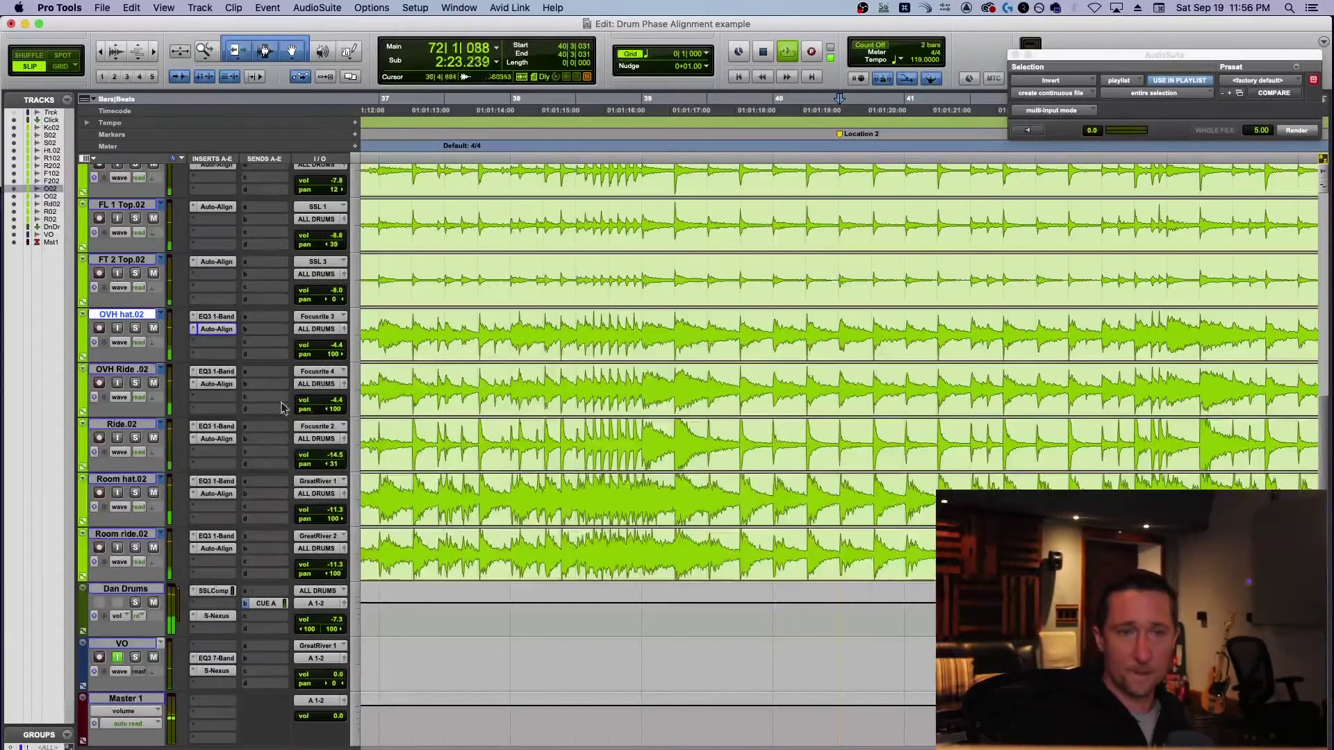
Step: Detect a −568-sample delay on OVH Ride .02's Auto-Align, matching OVH hat.02, then close the window
left_click(214, 385)
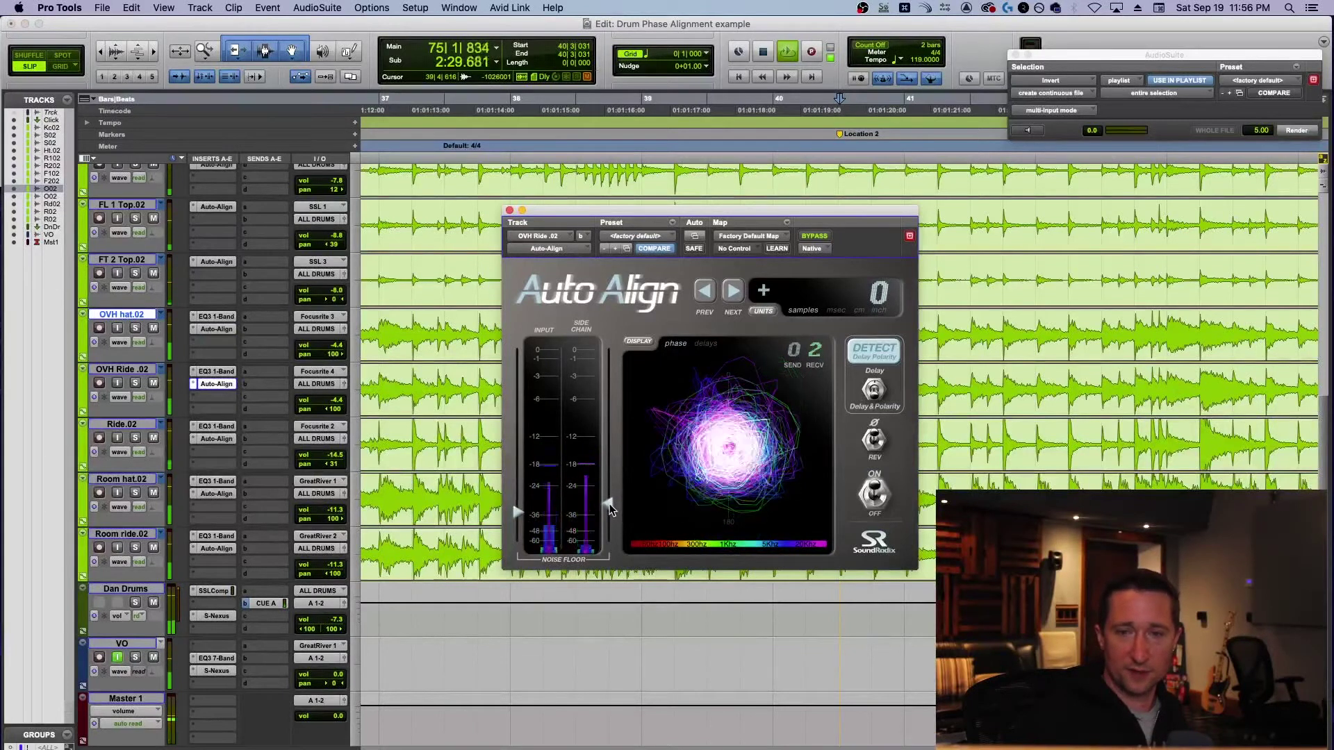
left_click(874, 353)
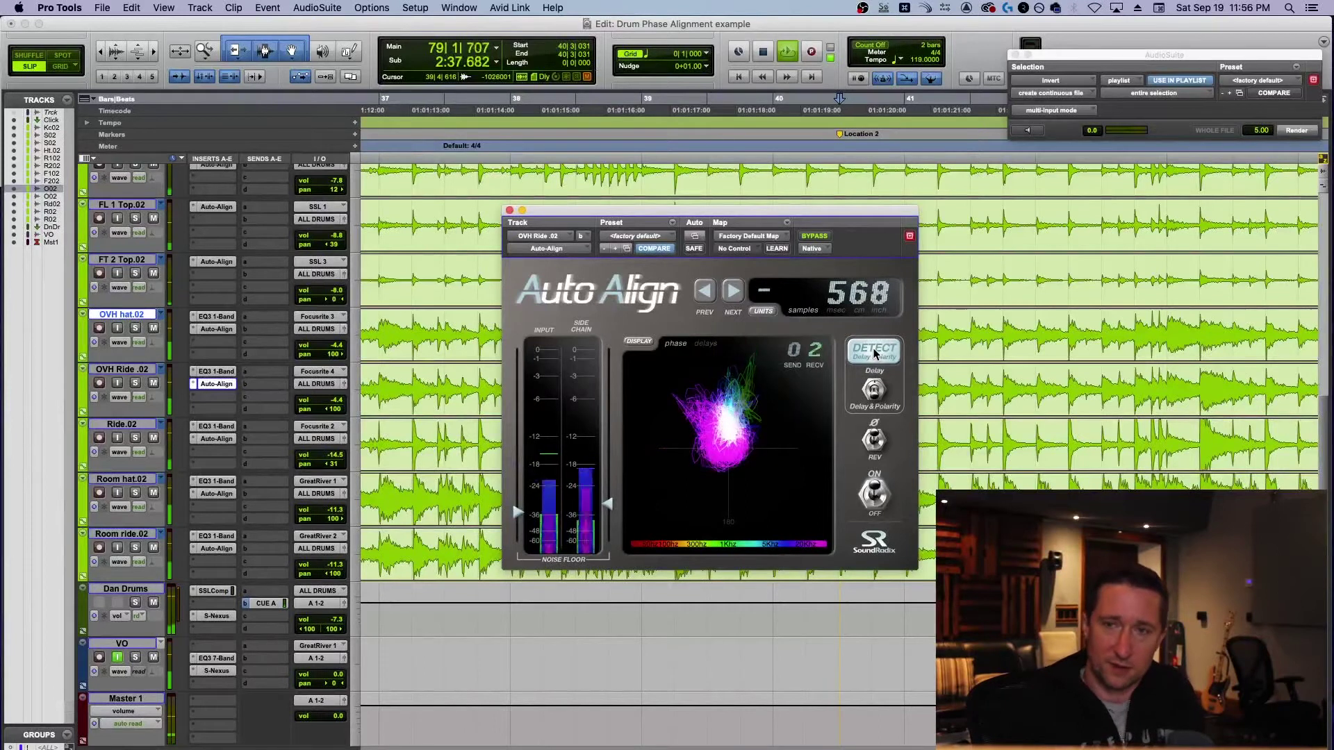
left_click(217, 330)
left_click(227, 386)
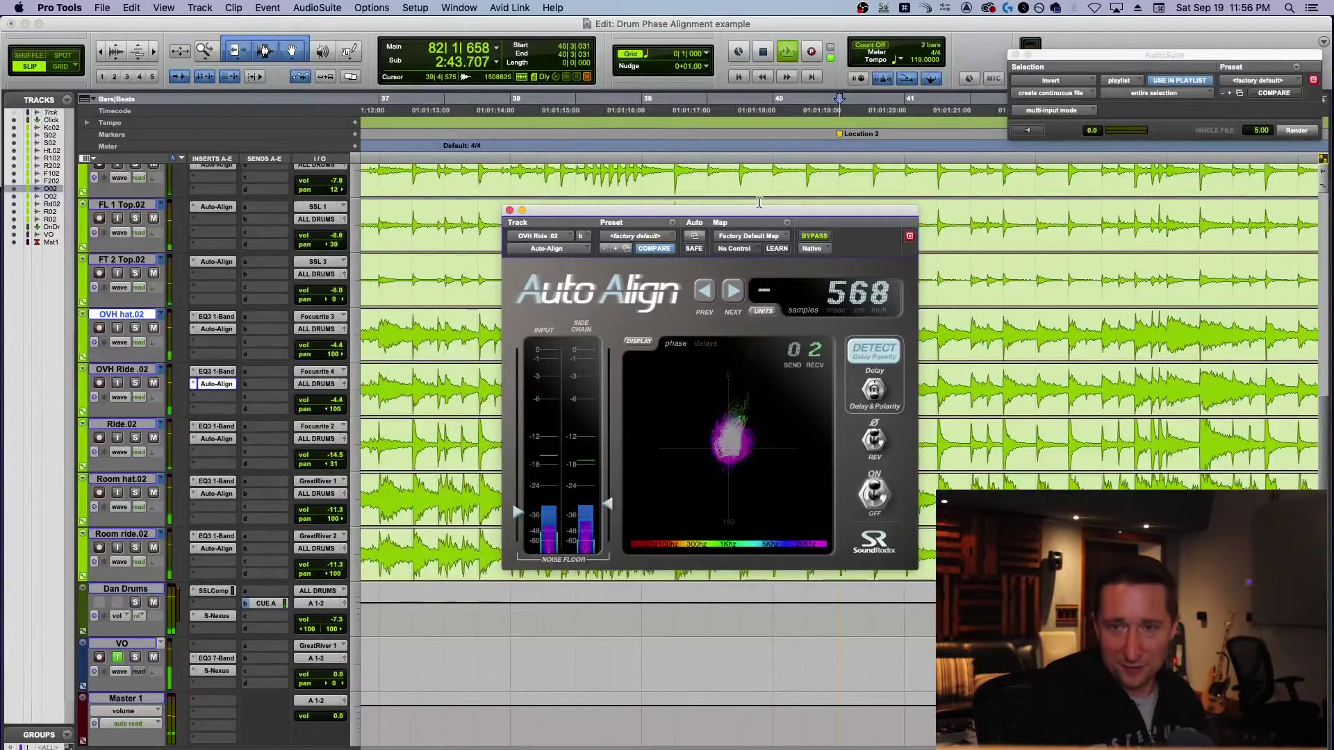
left_click_drag(757, 216, 767, 231)
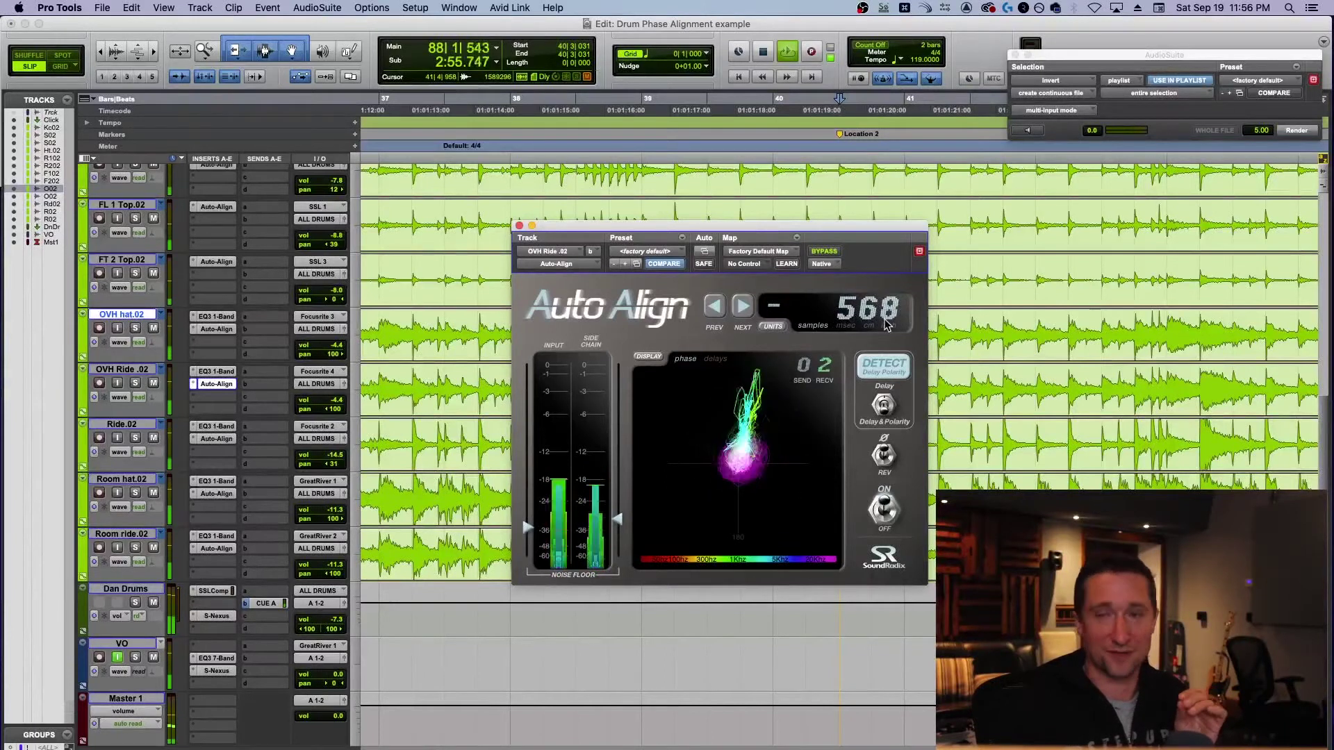
left_click(519, 226)
Step: Lower SN Top.02's Auto-Align side-chain noise floor, detect and apply the −196-sample delay, then close the window
scroll(410, 427, "up", 10)
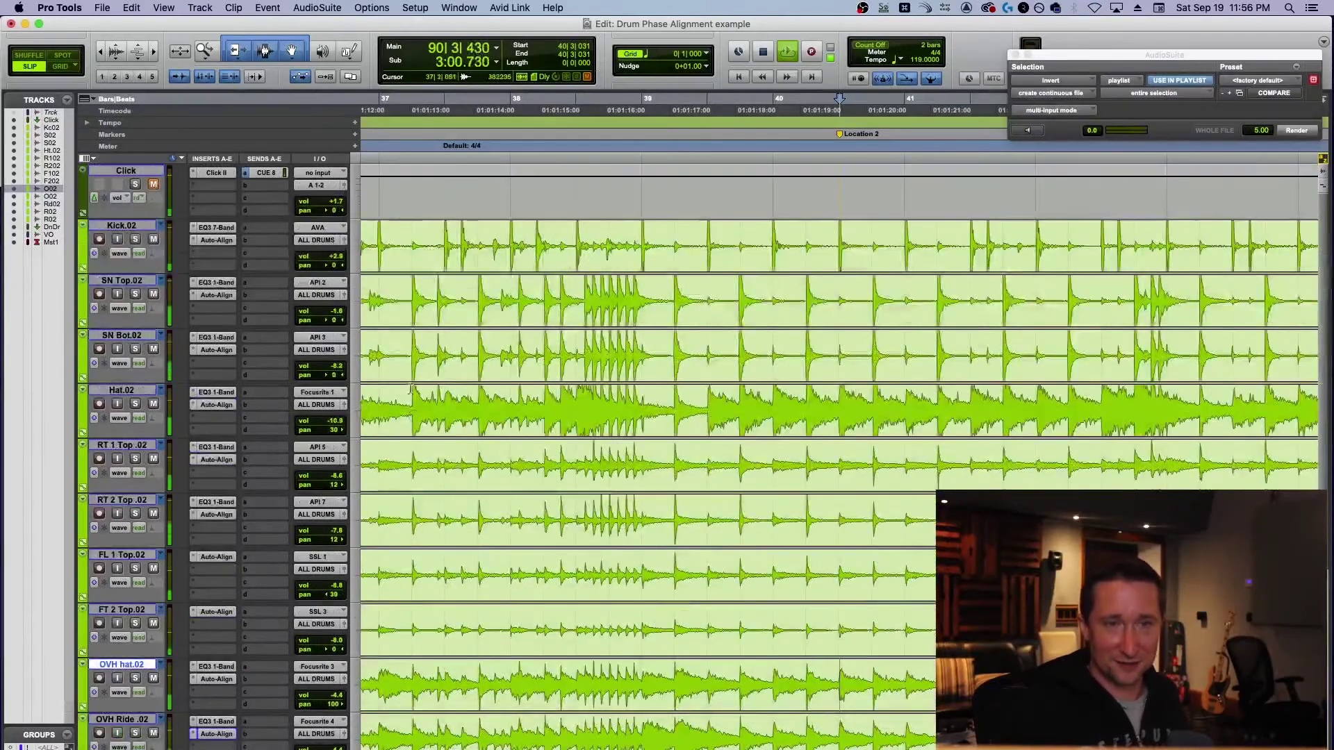
left_click(139, 282)
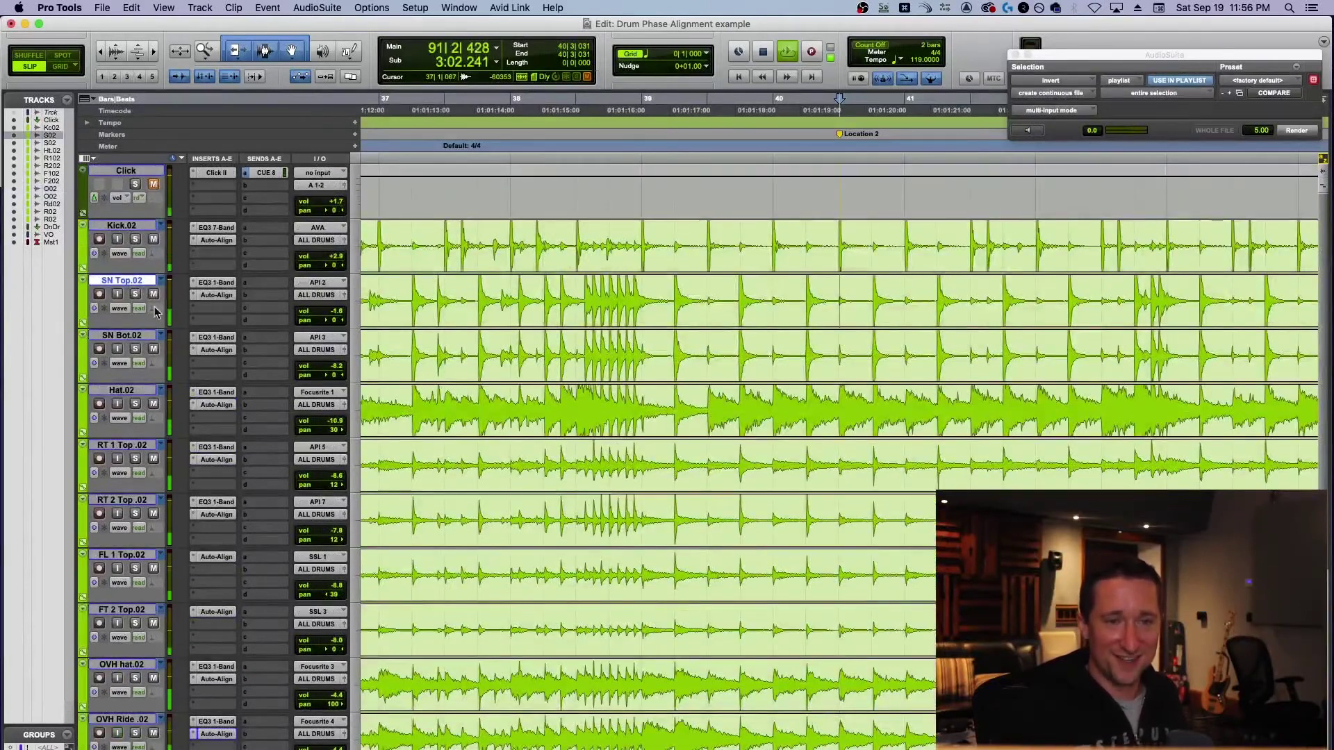
left_click(216, 295)
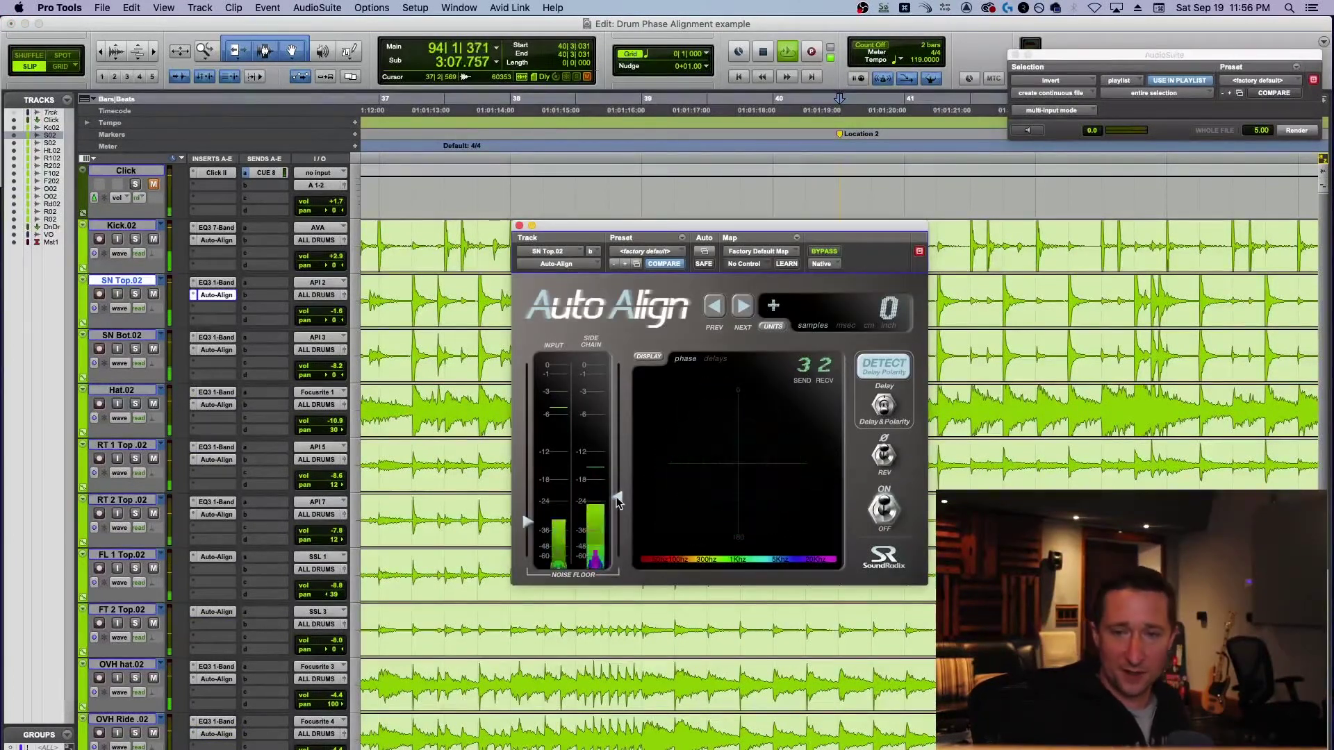
left_click_drag(619, 508, 620, 512)
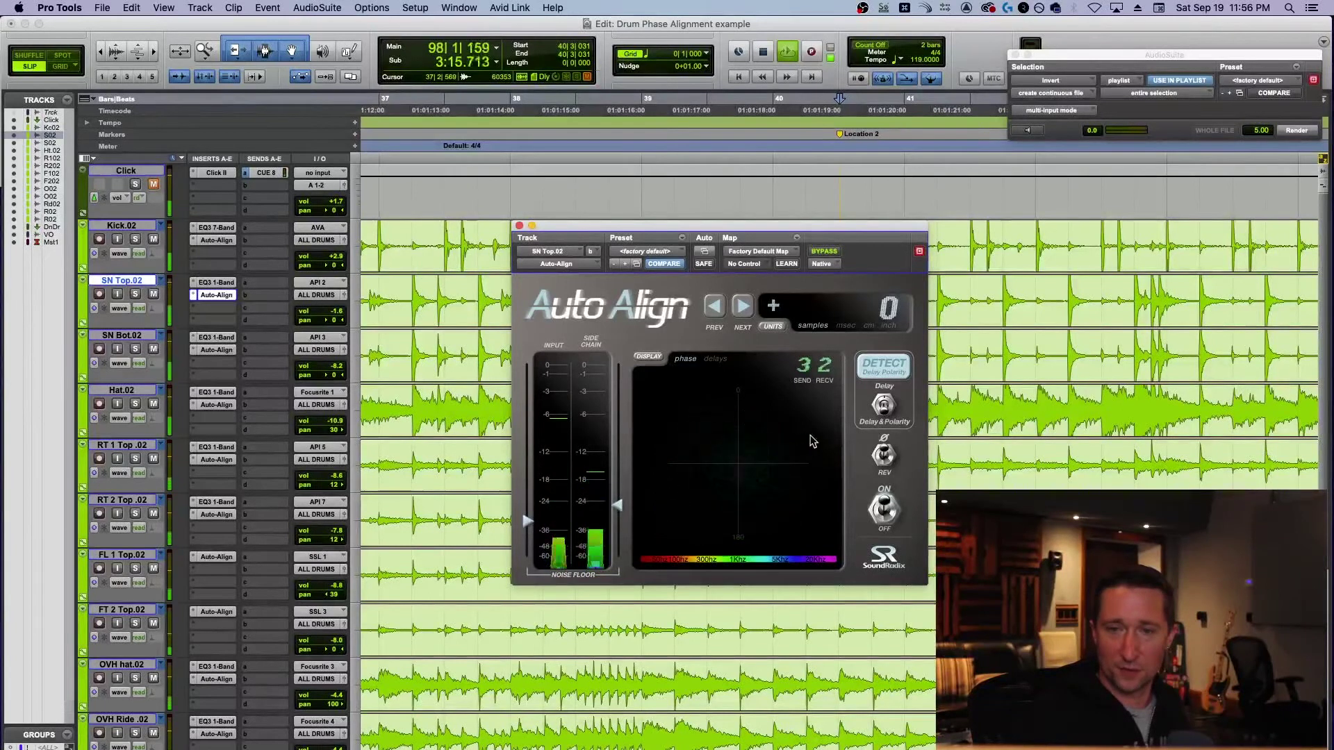
left_click(884, 369)
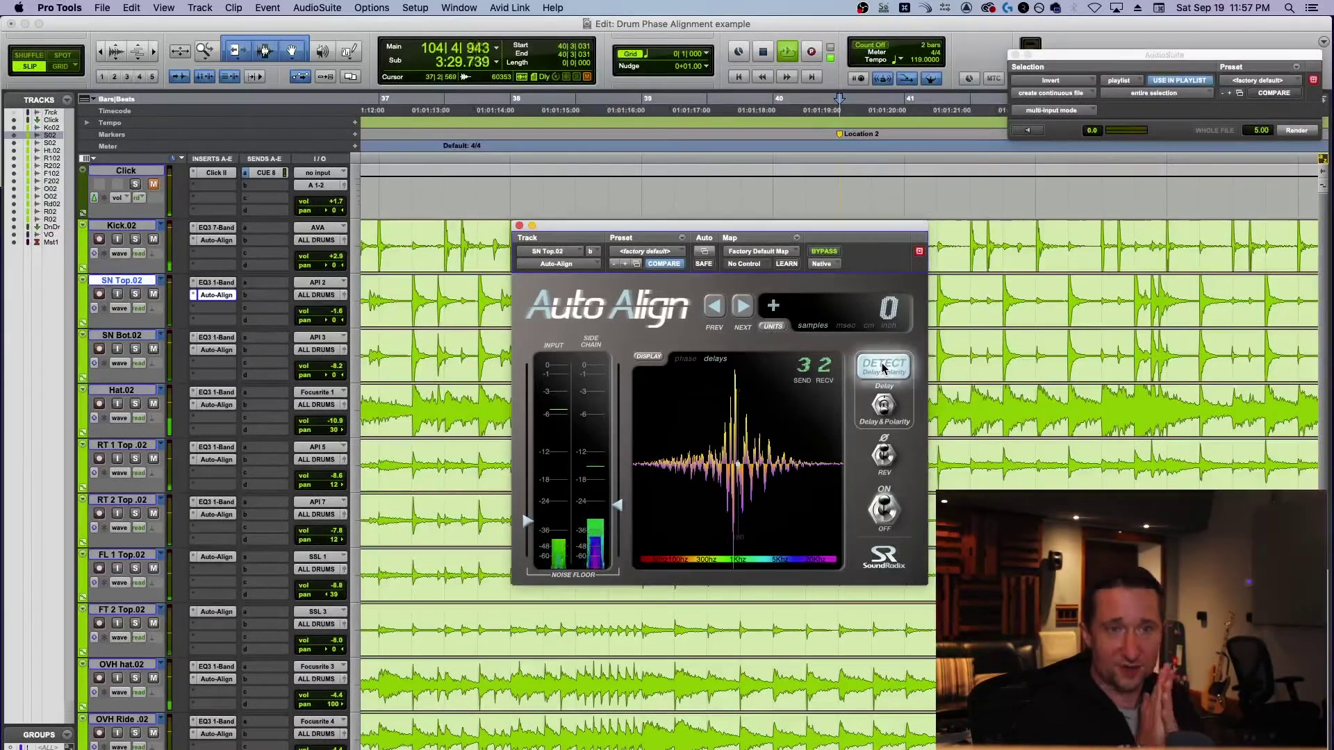
left_click(884, 368)
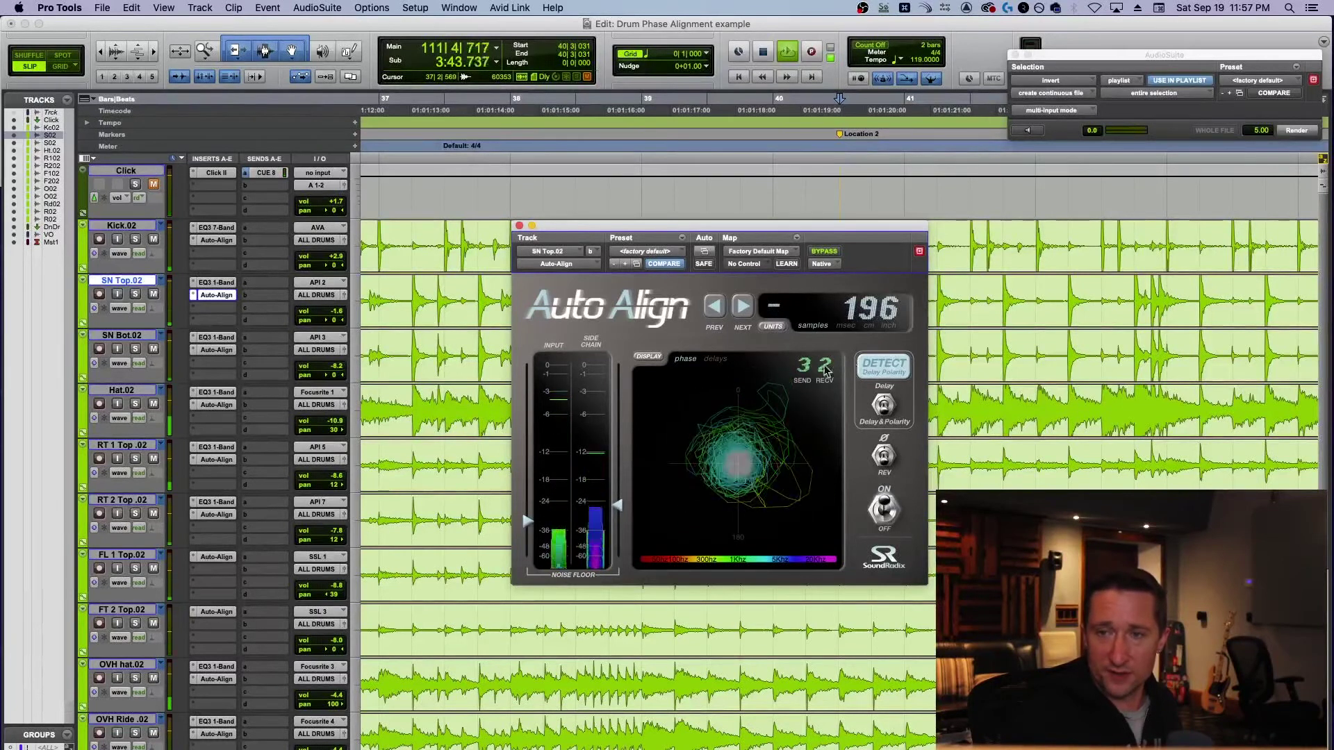
left_click(519, 227)
Step: Run detection on SN Bot.02's Auto-Align during playback to apply a −248-sample delay
left_click(214, 350)
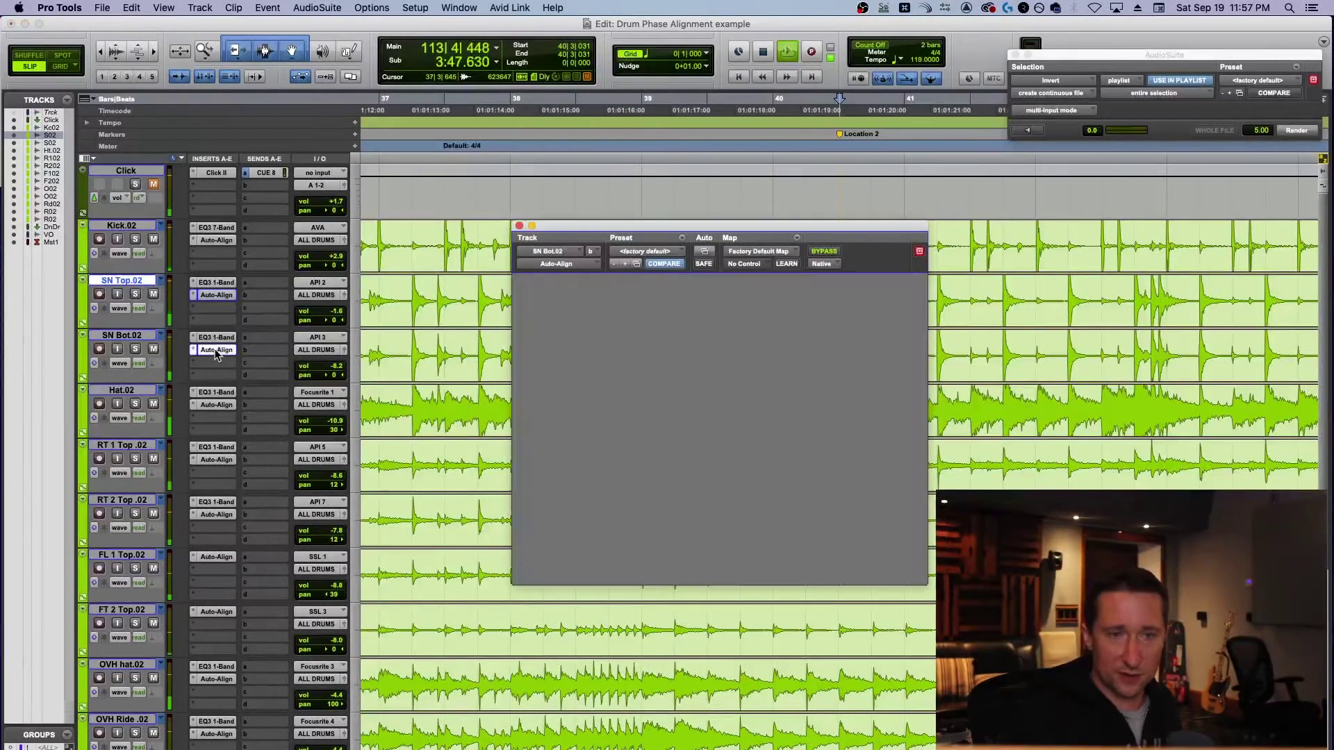
left_click_drag(834, 231, 812, 256)
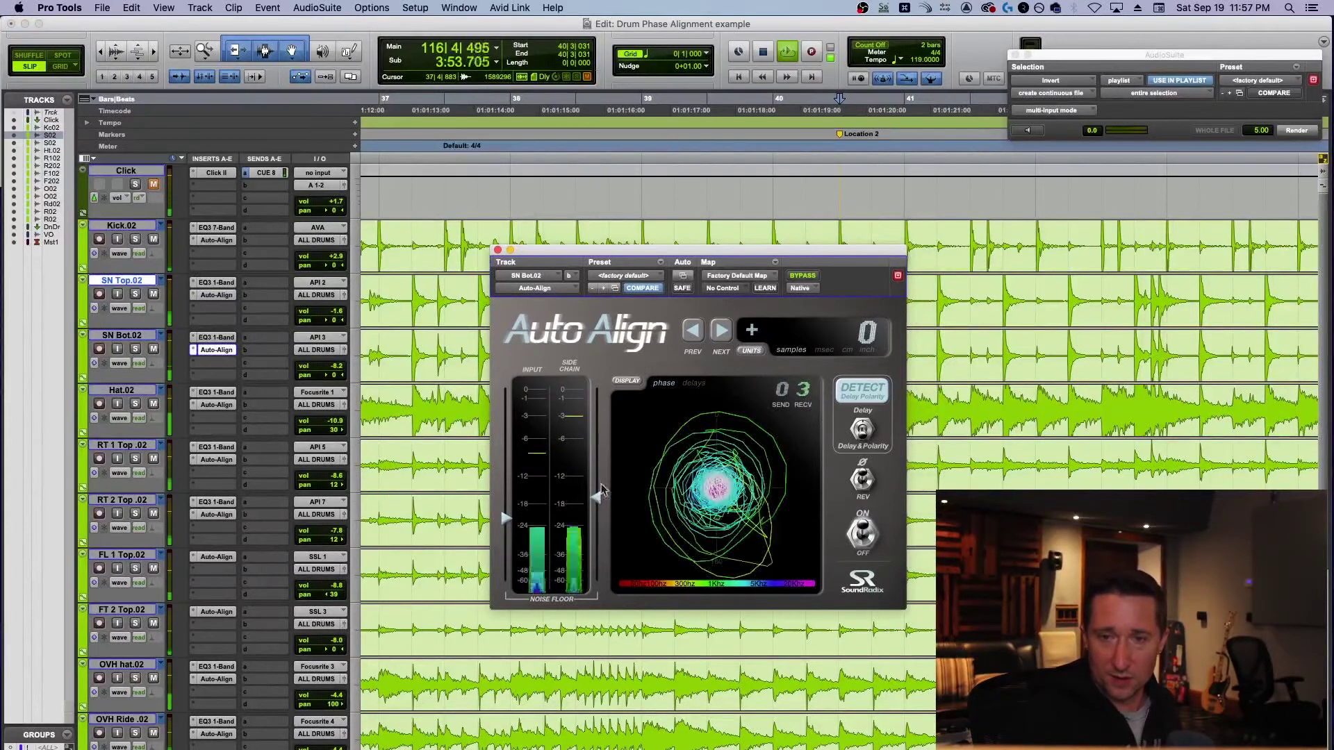
left_click(862, 391)
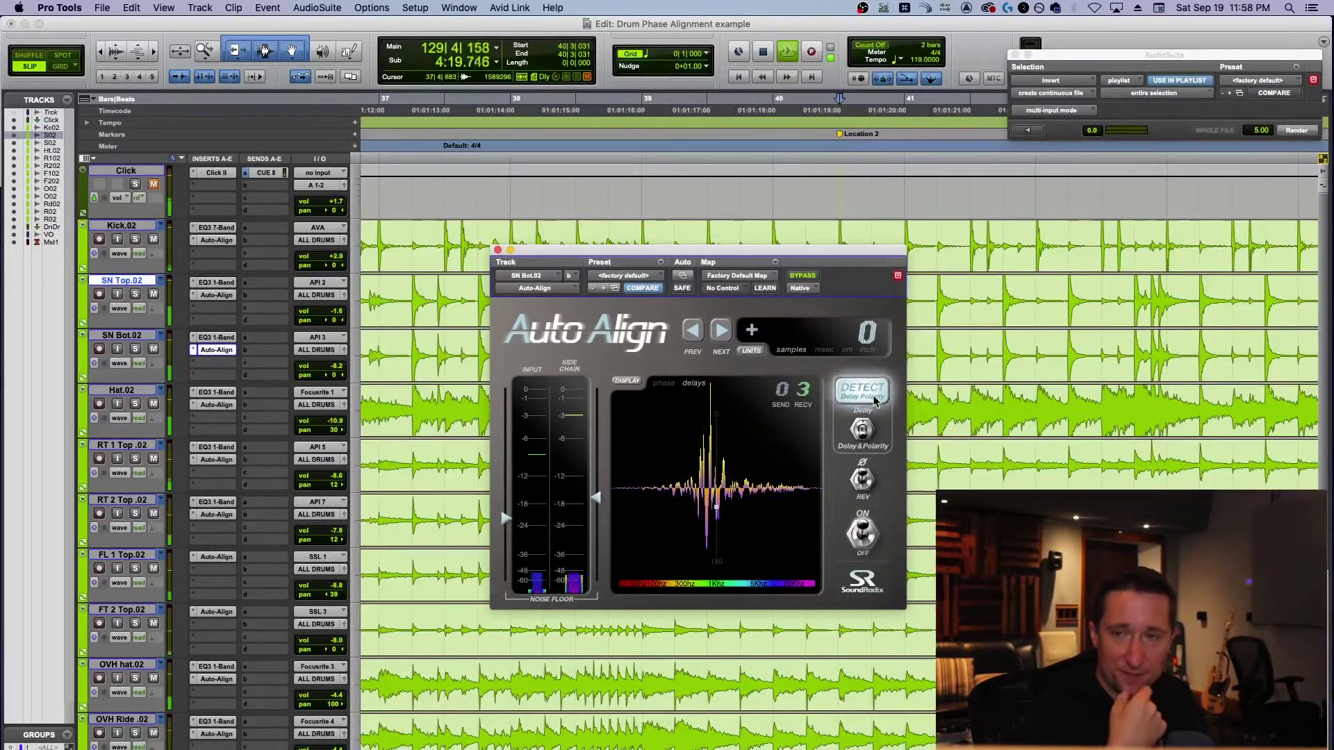
left_click(874, 402)
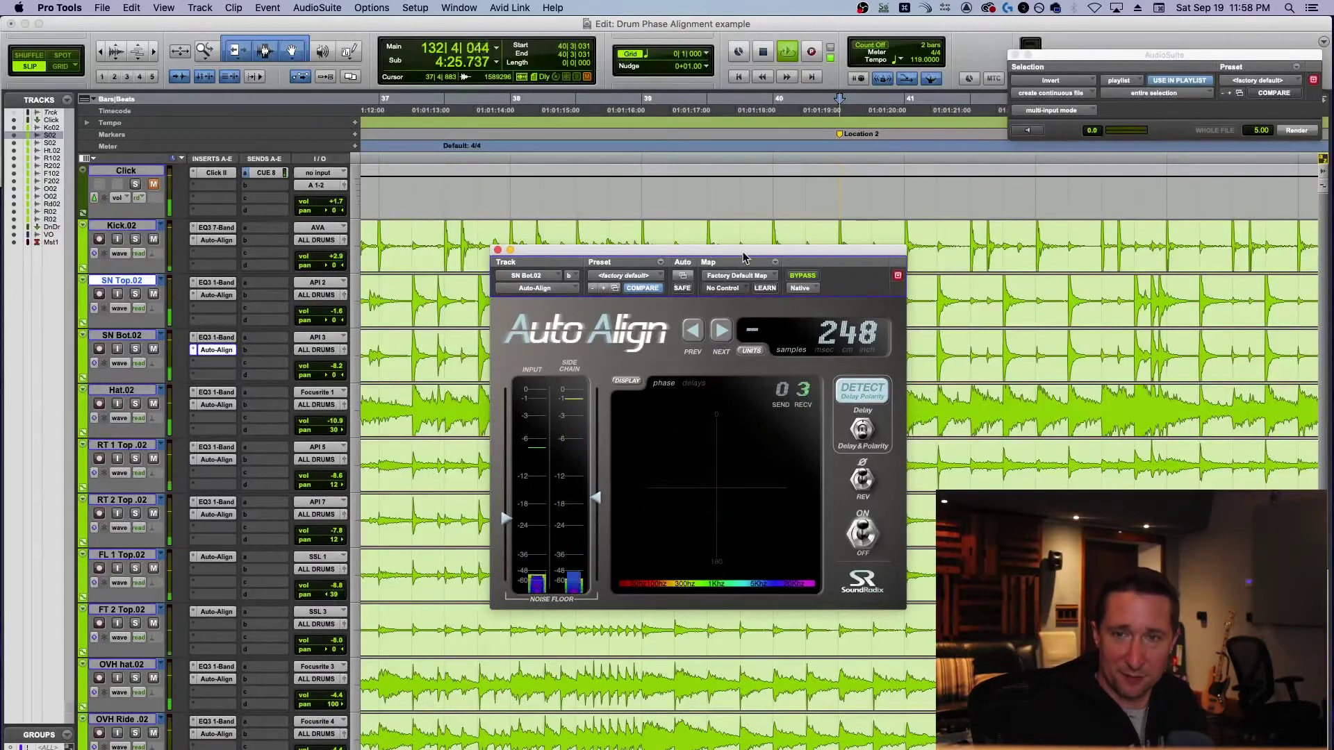
left_click_drag(743, 258, 767, 262)
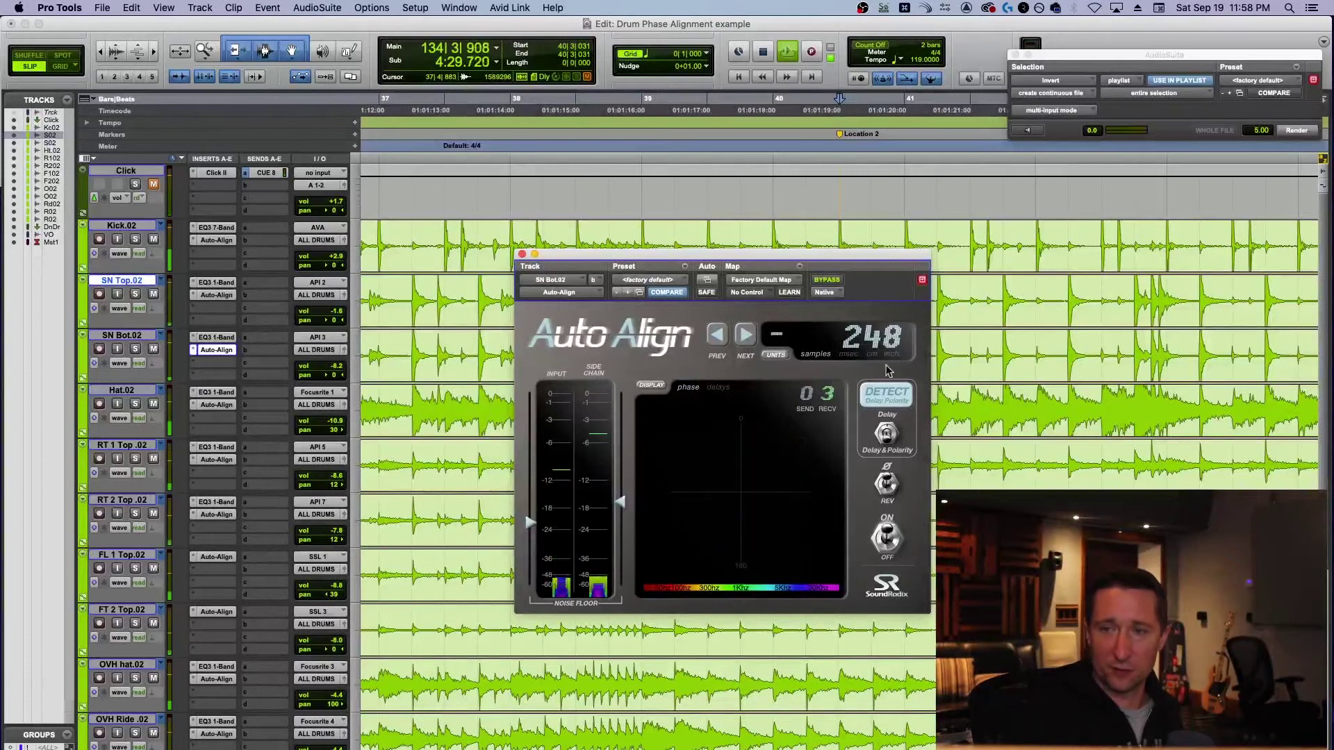
Step: Compare the SN Top.02 and SN Bot.02 Auto-Align delays, then close the window
left_click(217, 296)
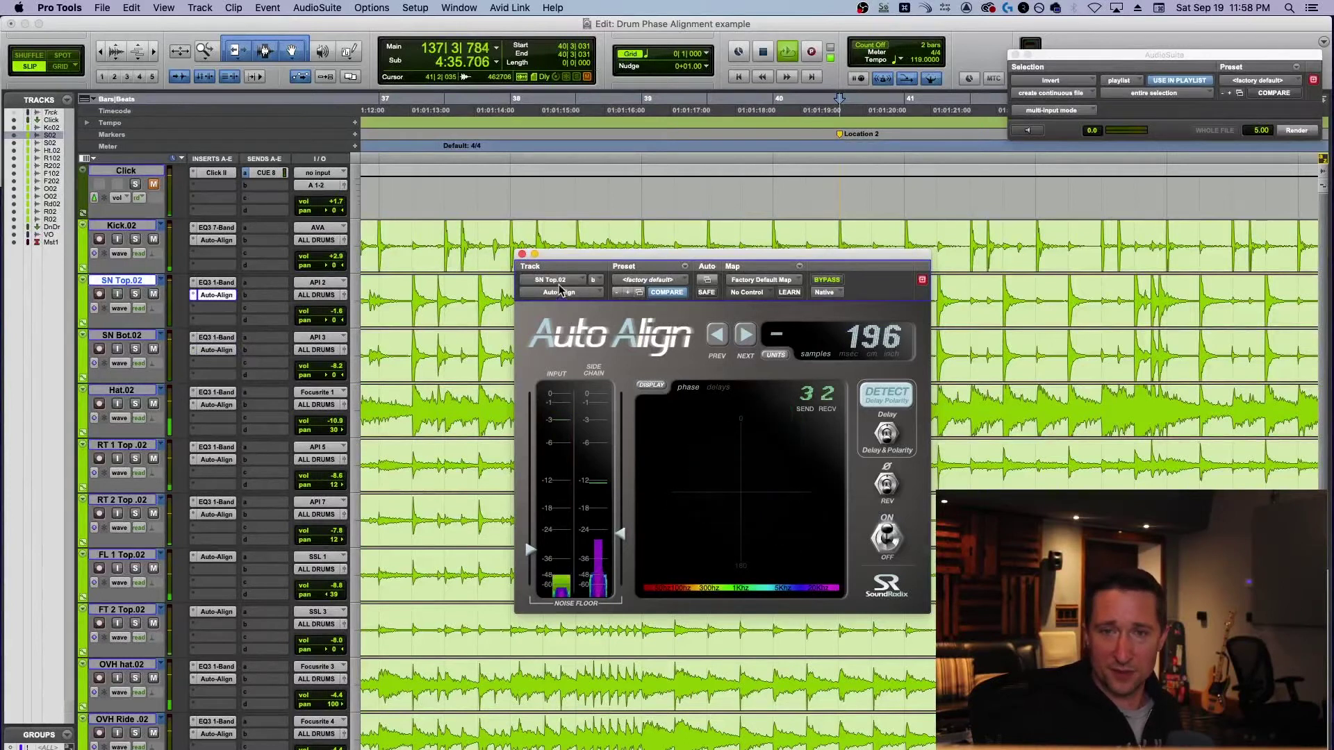
left_click(216, 350)
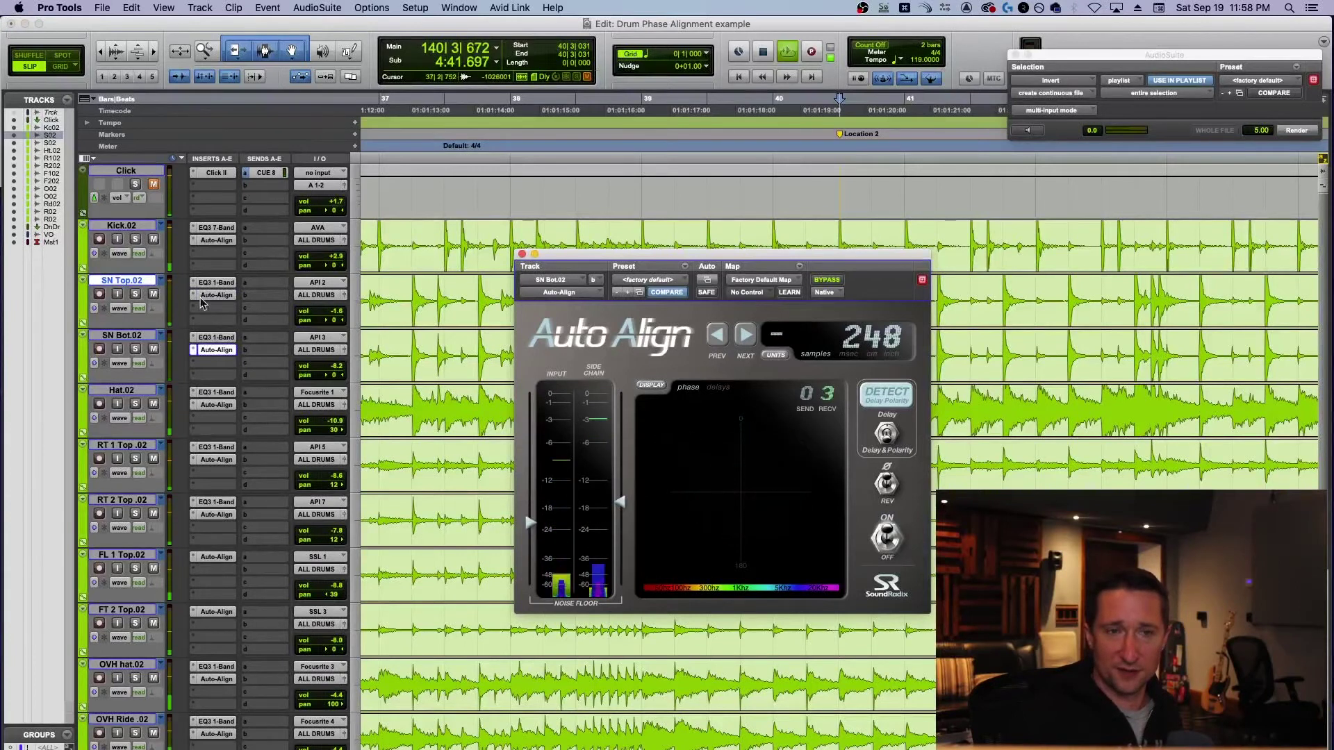
left_click_drag(651, 258, 661, 262)
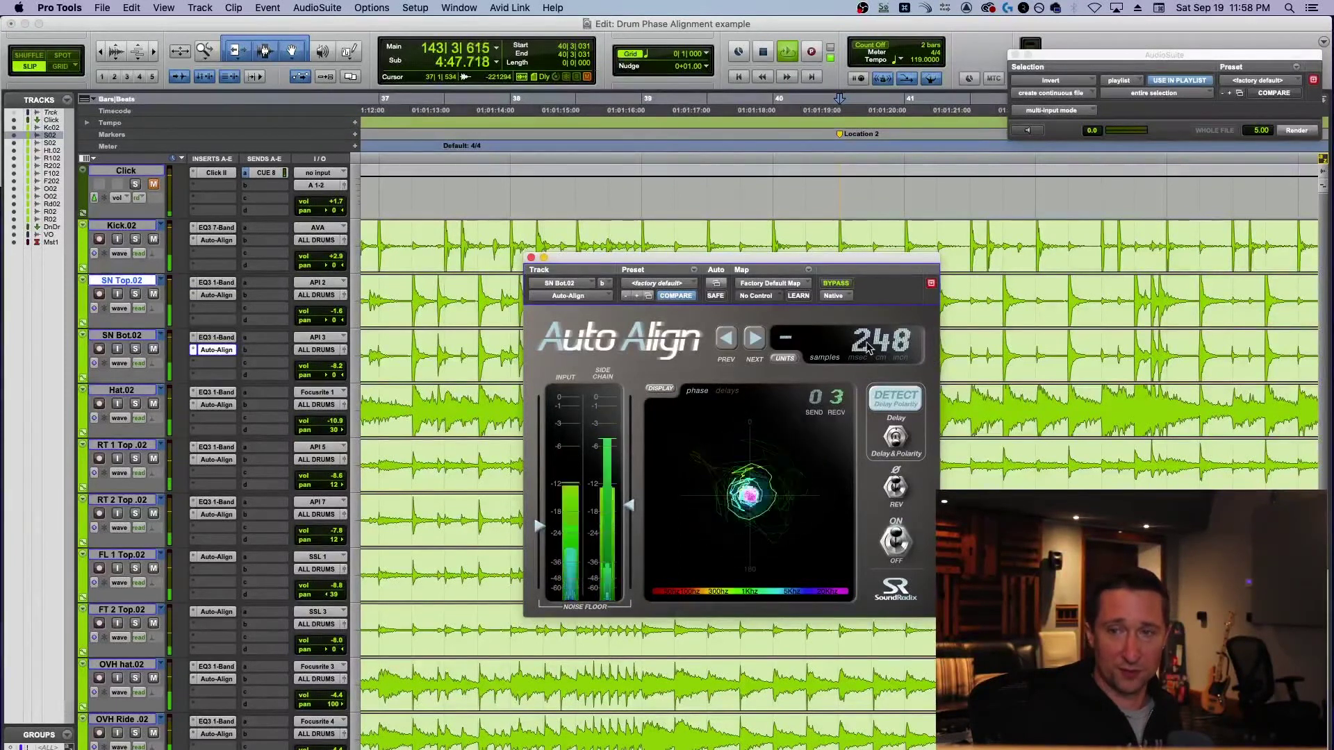
left_click(532, 258)
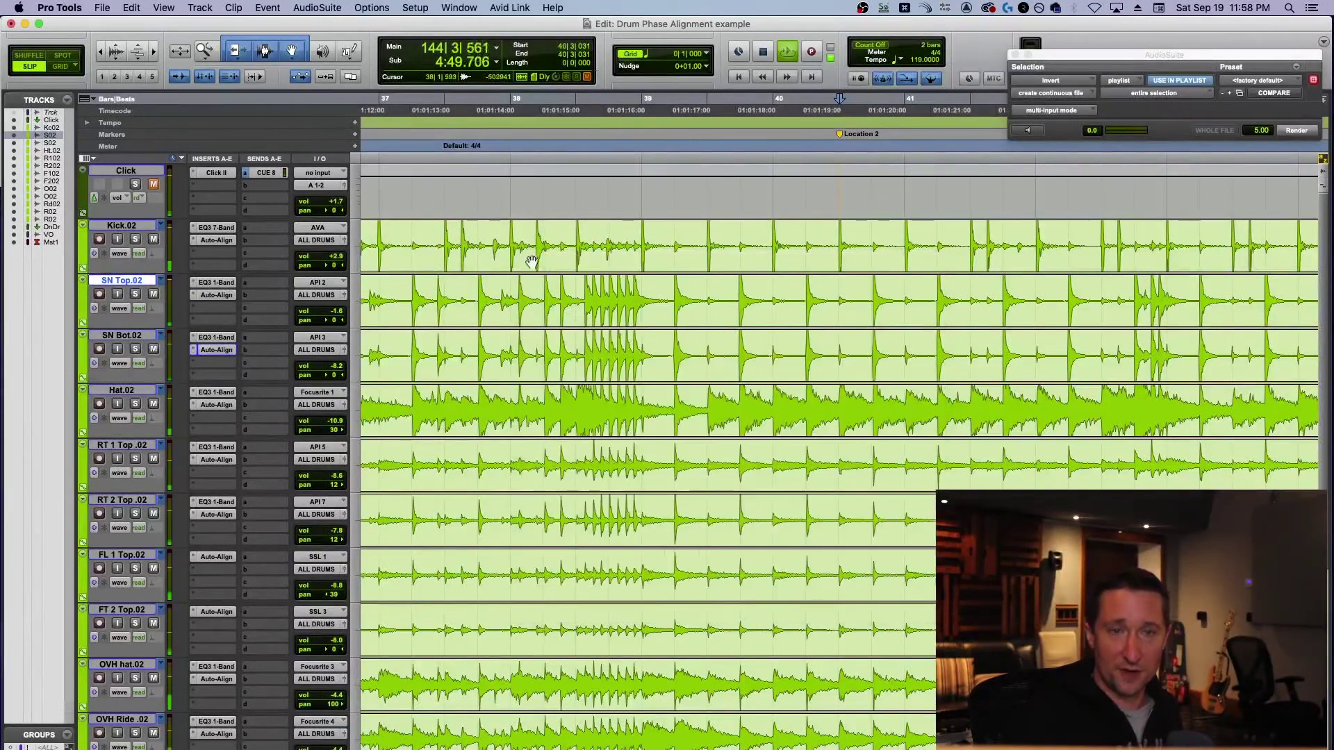
Step: Recheck SN Bot.02's Auto-Align, stop playback at the start, and open Hat.02's Auto-Align
left_click(219, 352)
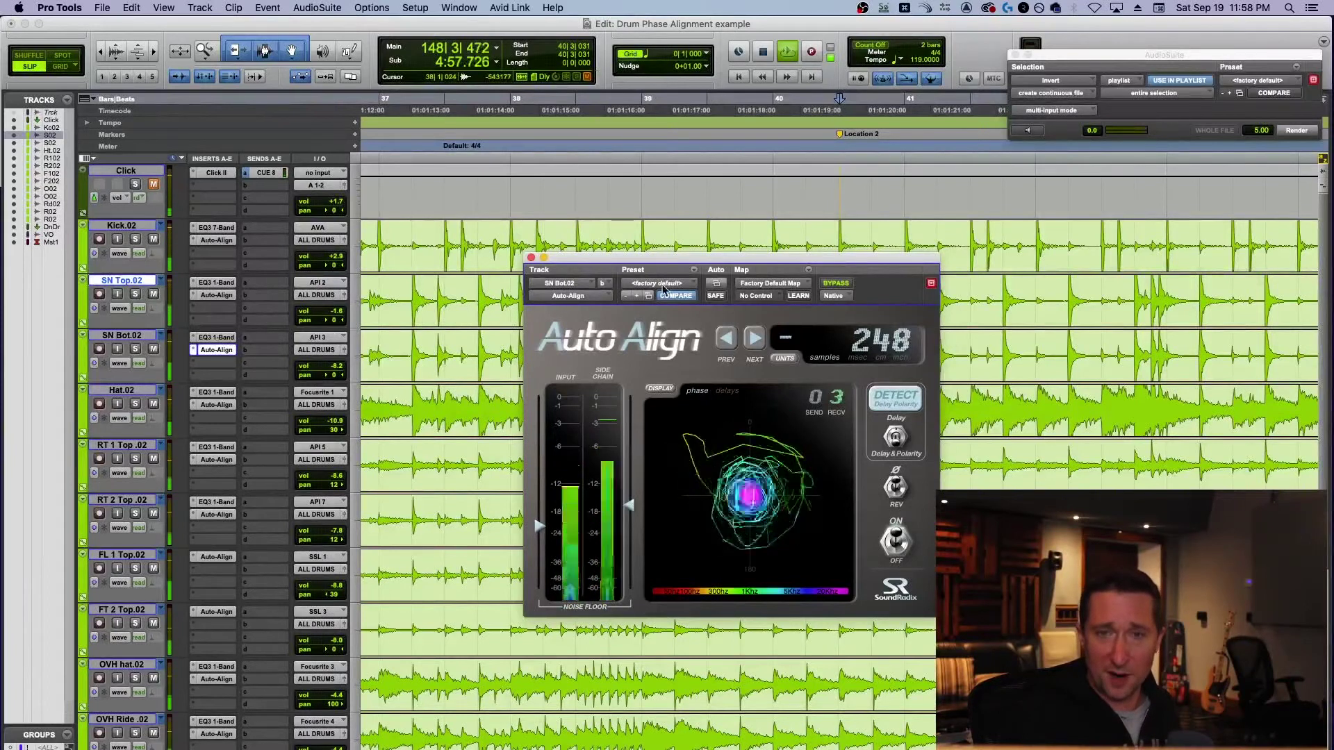
left_click(530, 258)
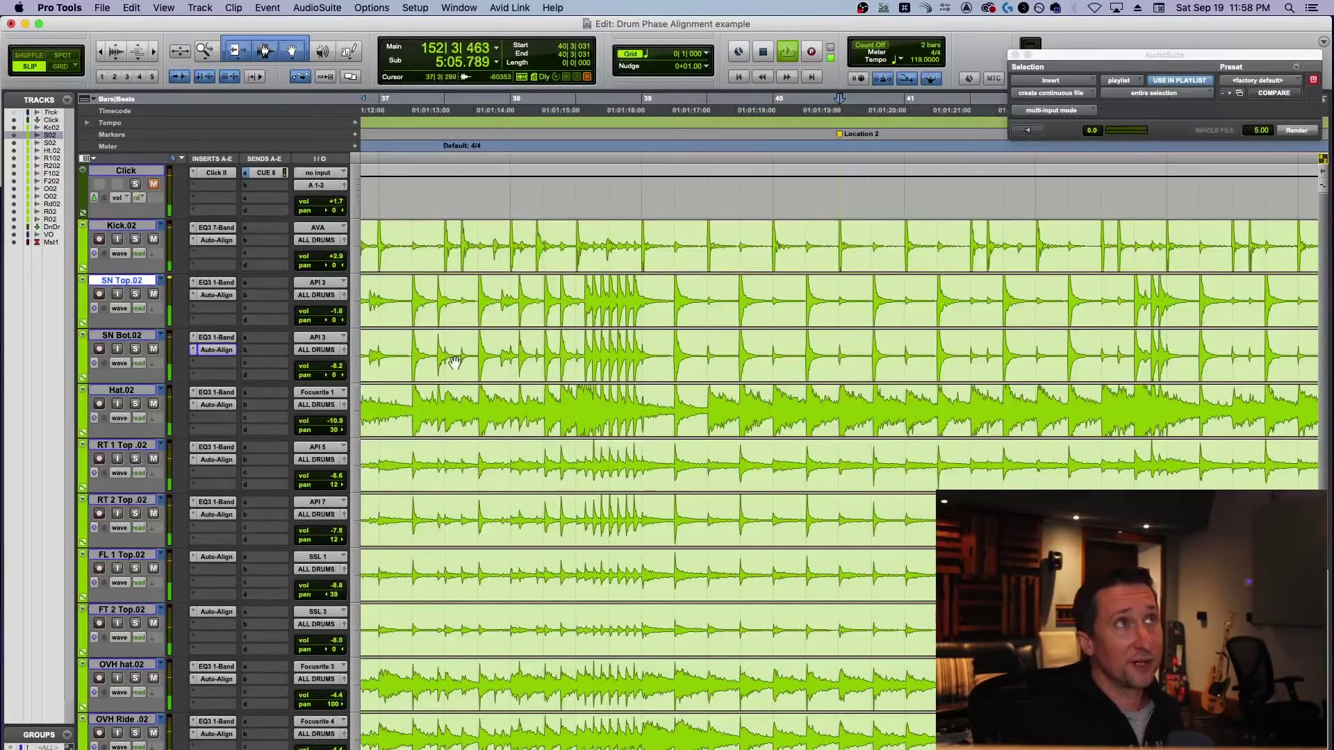
key("space")
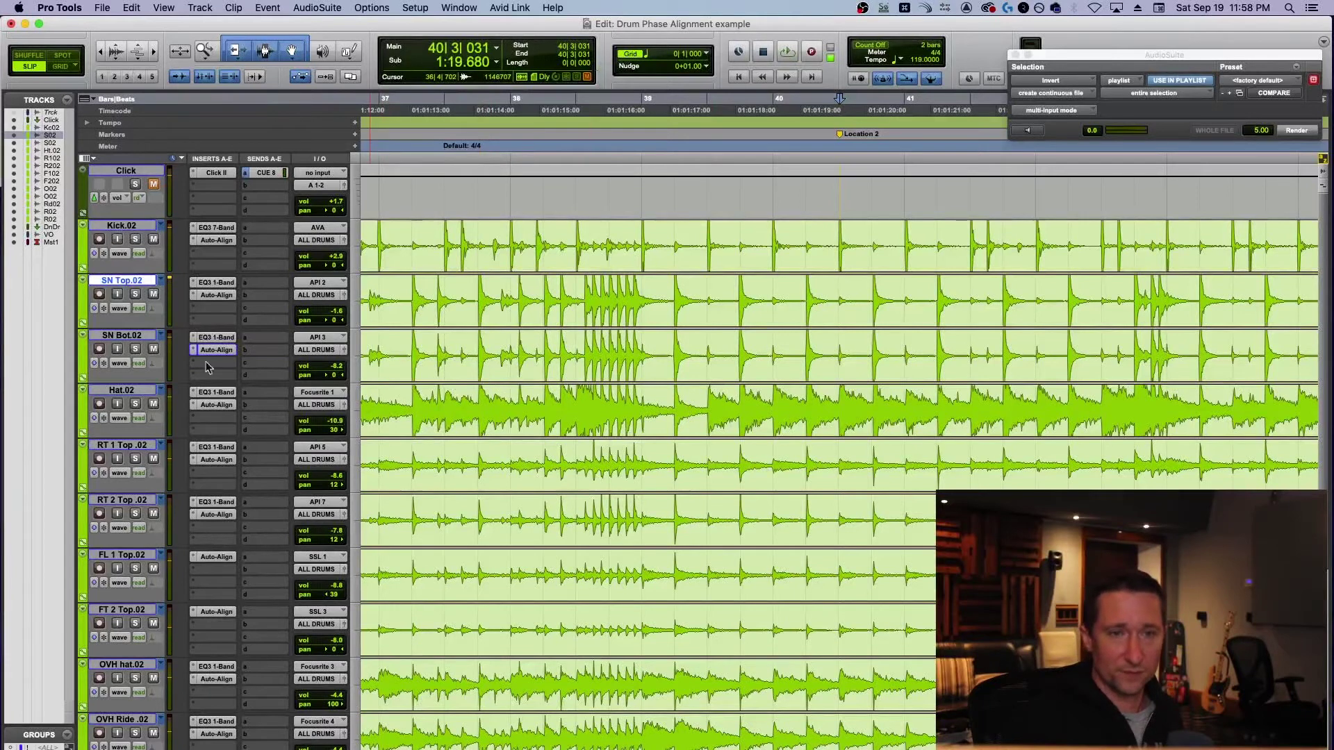
left_click(210, 405)
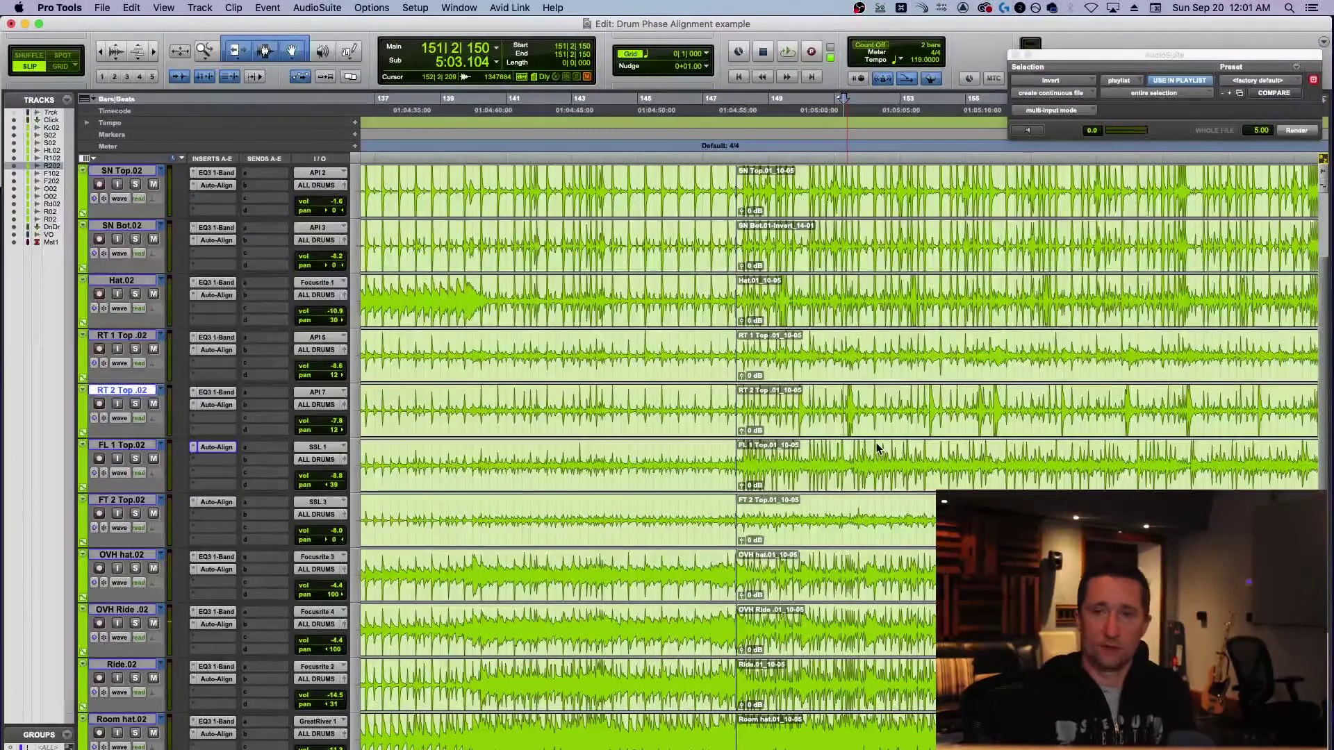
scroll(844, 478, "down", 2)
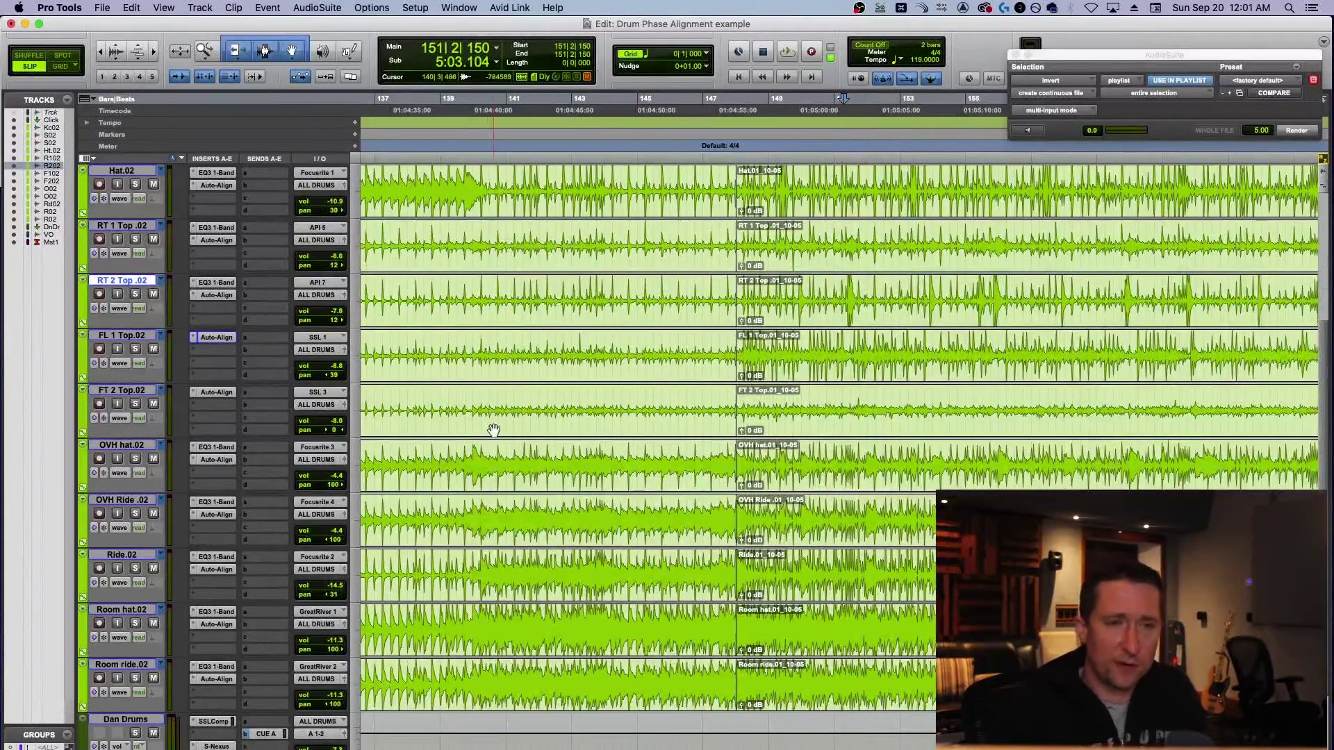
scroll(443, 541, "down", 1)
scroll(503, 551, "down", 1)
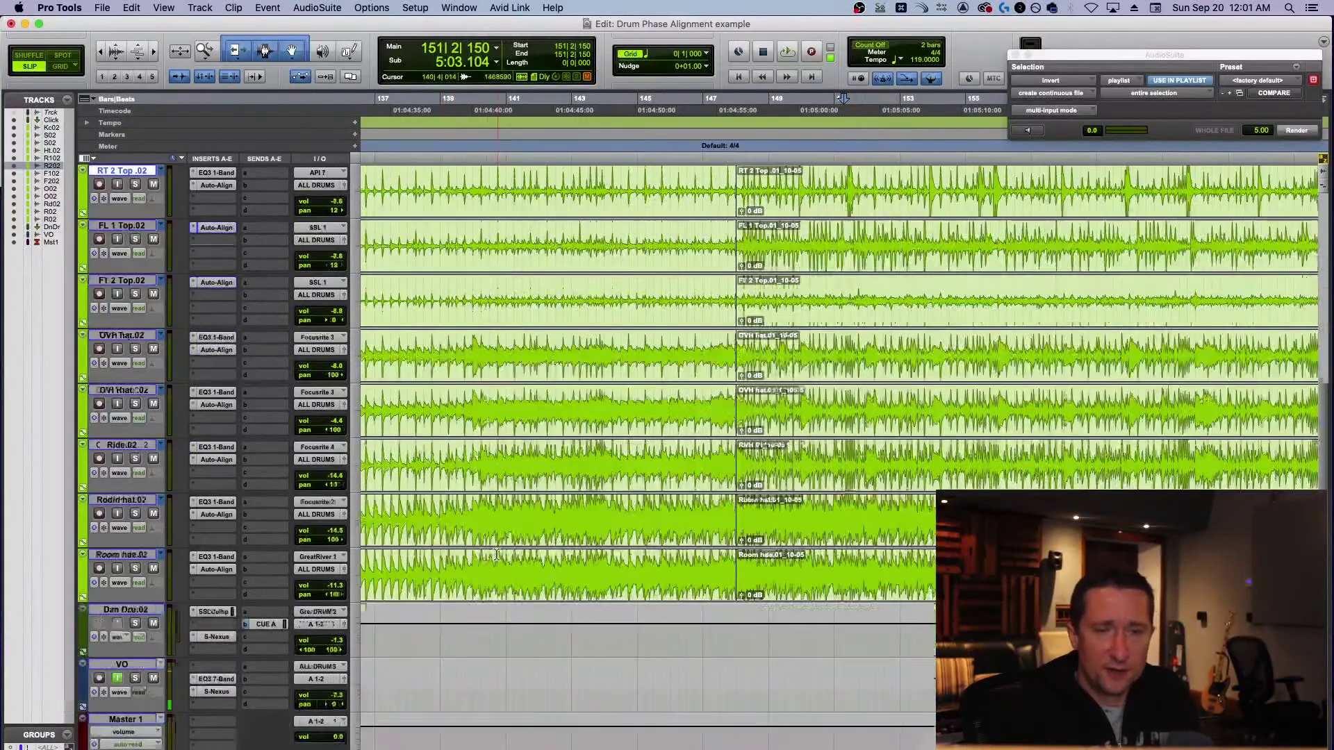
left_click(133, 504)
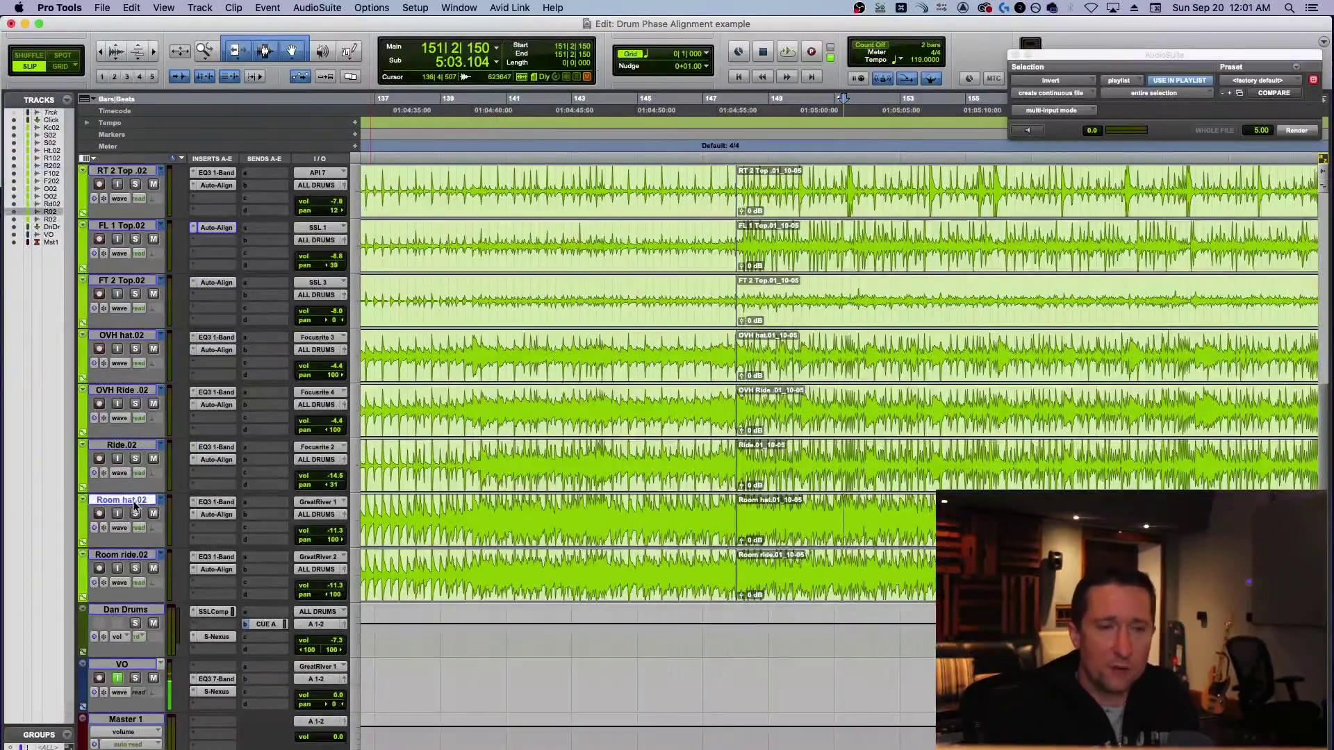
left_click(134, 555)
left_click(134, 505)
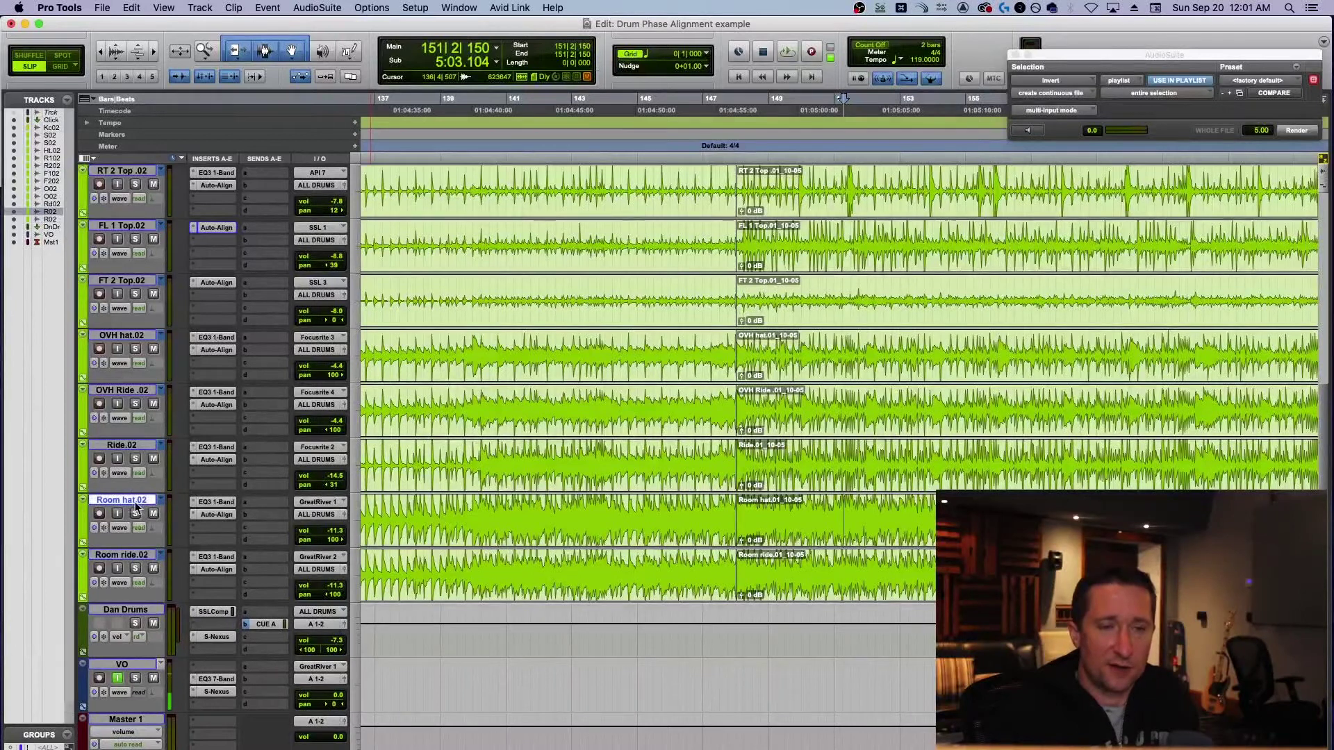
left_click(139, 557)
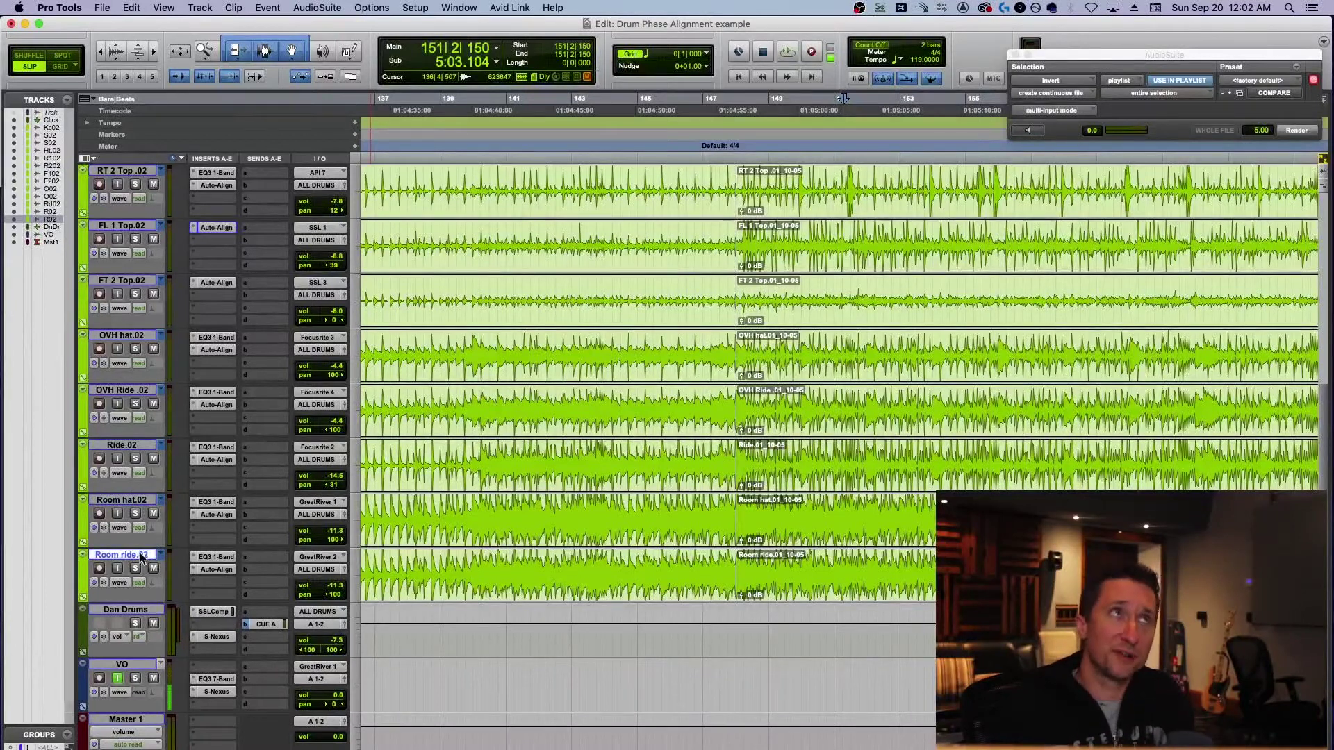
left_click(138, 505)
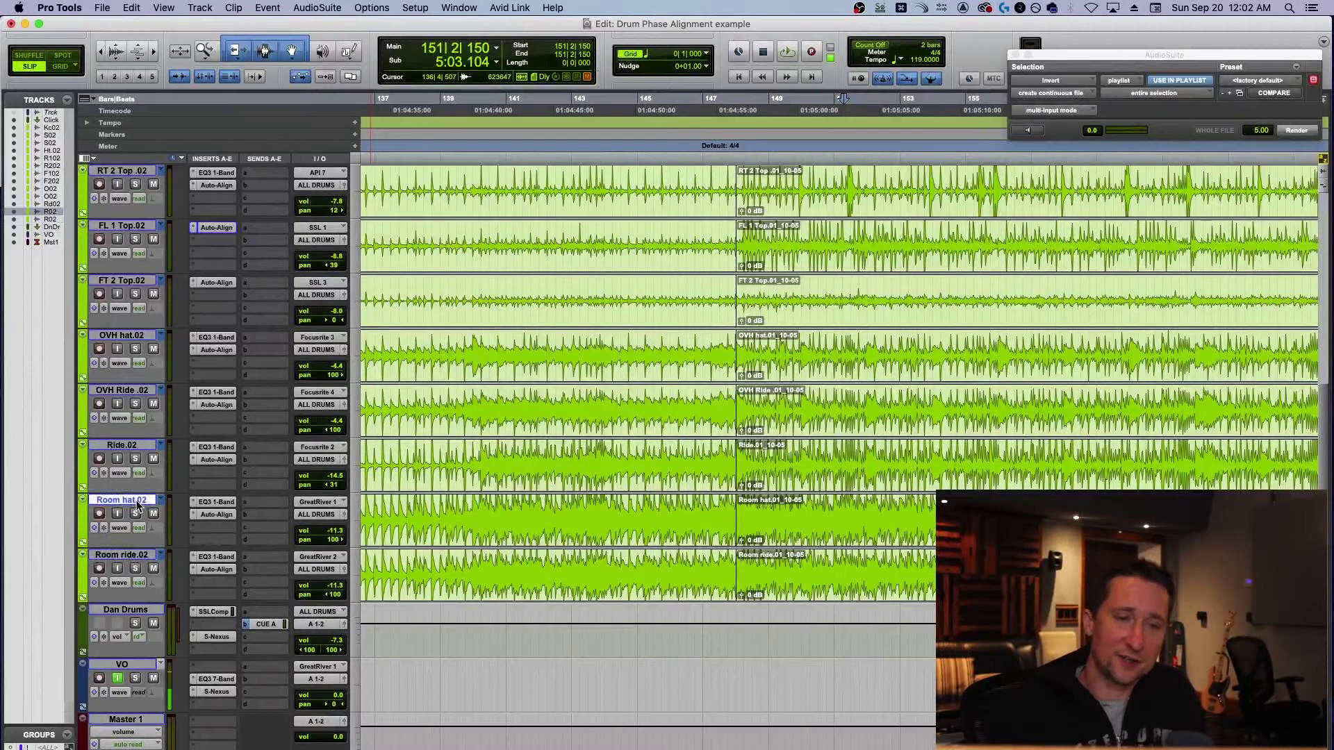
left_click(138, 556)
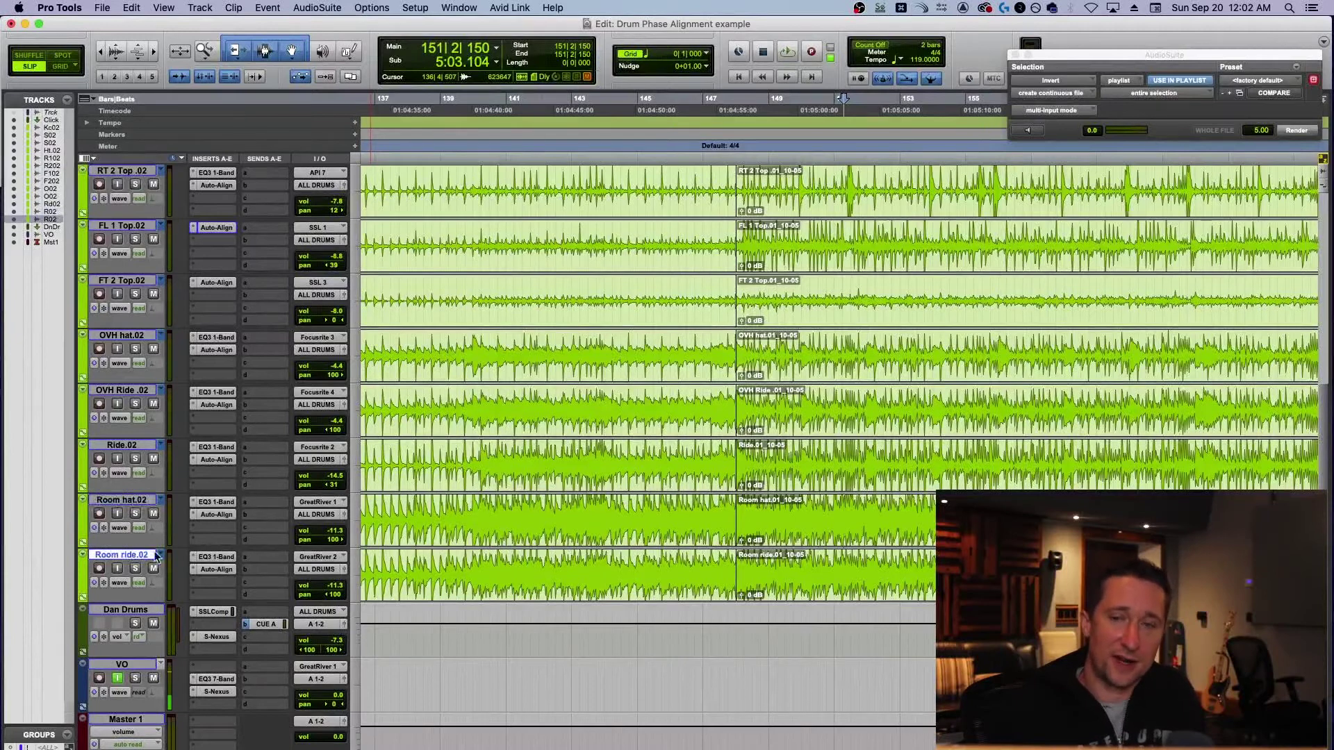
left_click(898, 453)
key("super+bracketright")
key("super+bracketright")
key("super+bracketright")
key("super+bracketright")
key("super+bracketright")
key("super+bracketright")
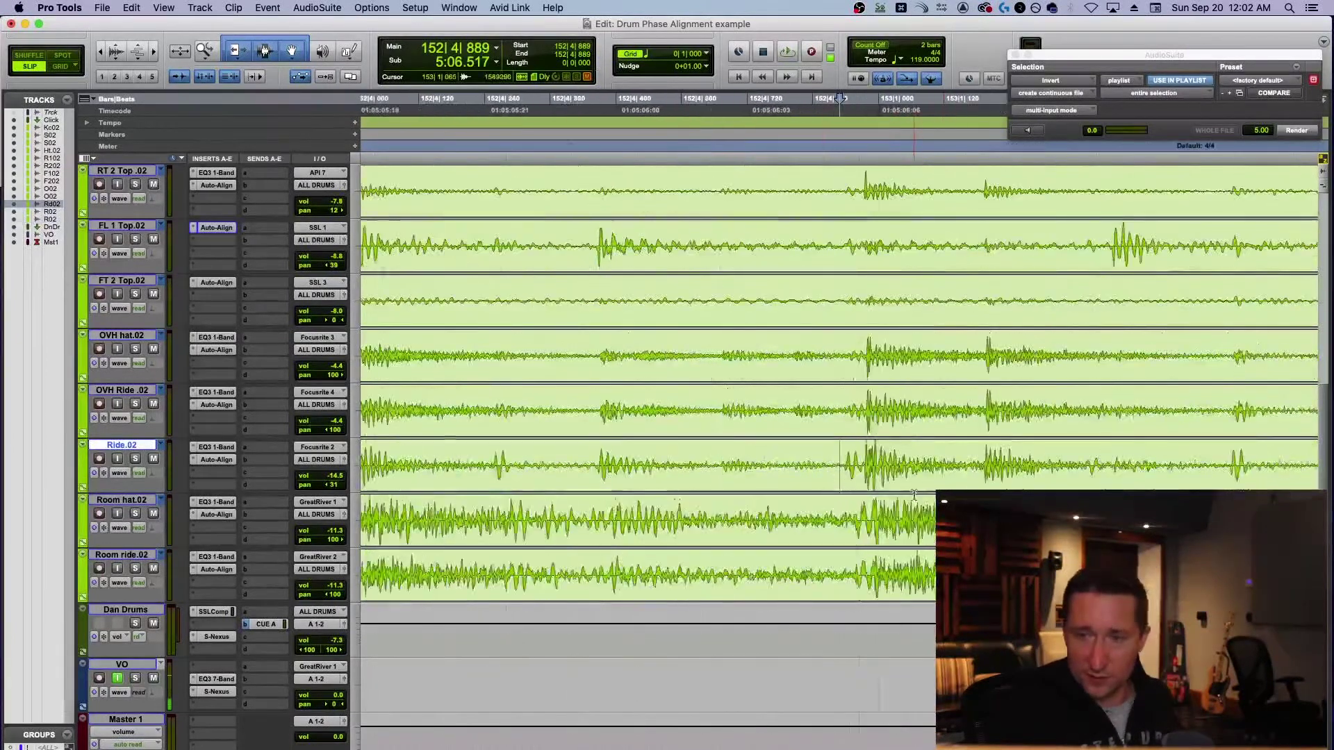
key("super+bracketright")
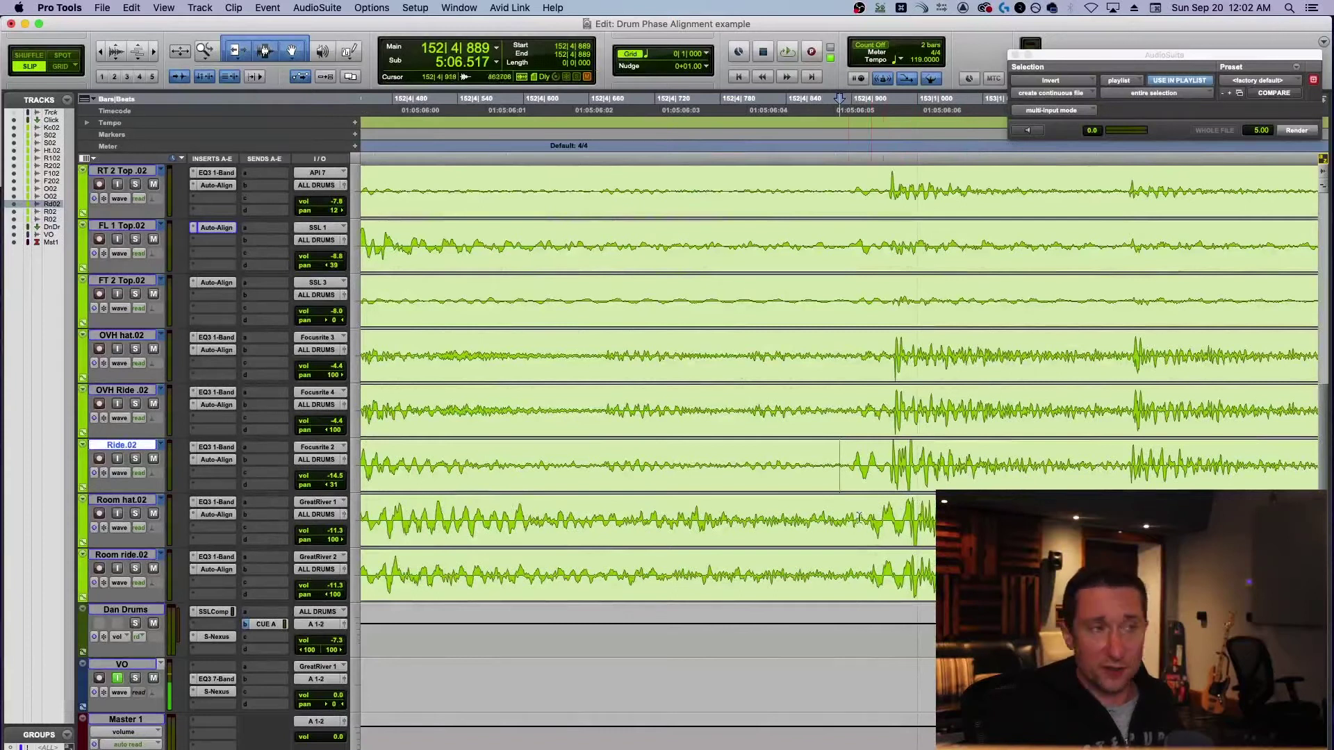
scroll(854, 520, "right", 2)
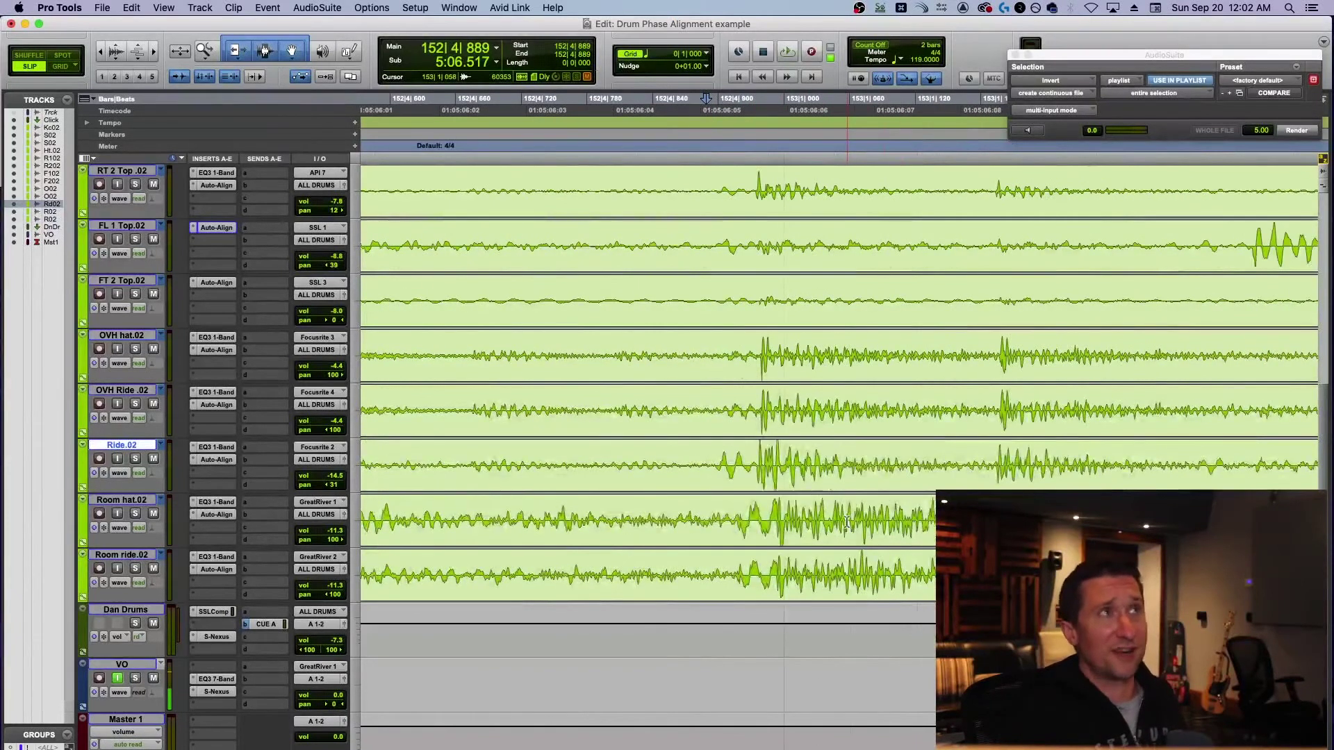
scroll(845, 472, "right", 1)
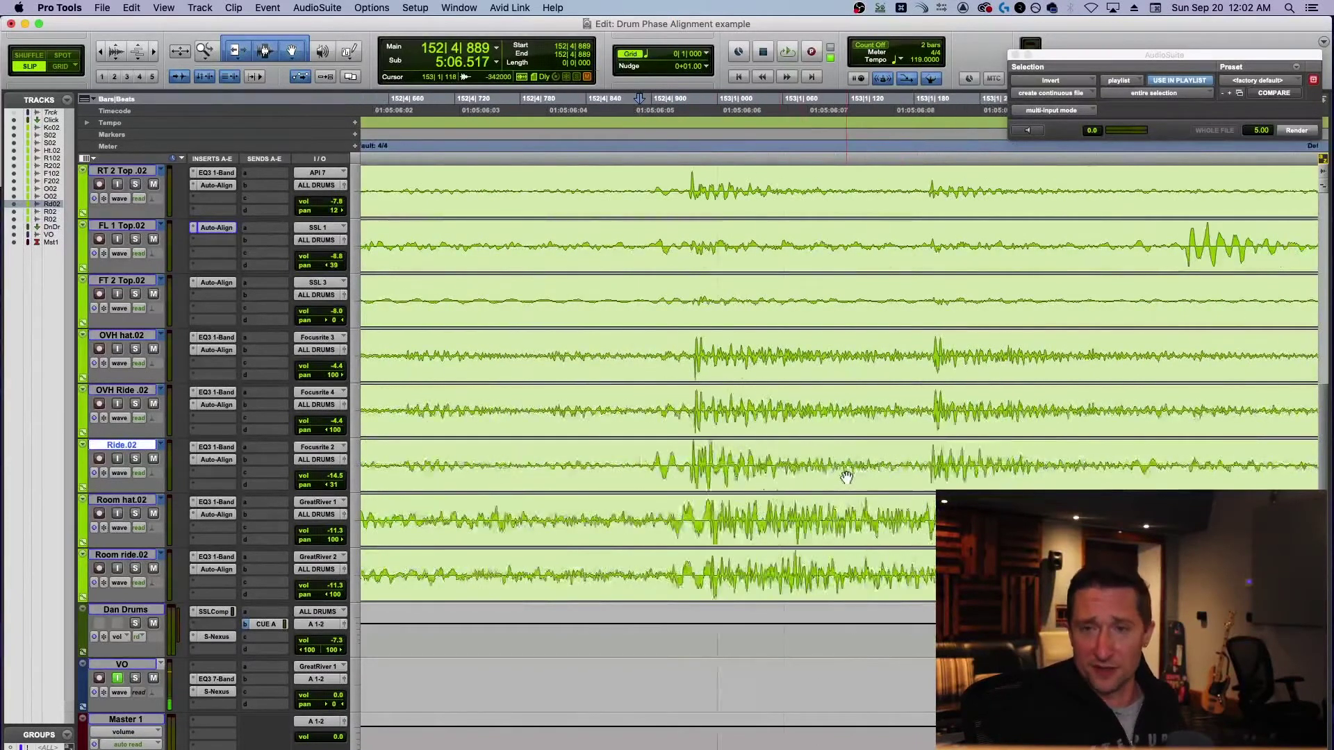
key("super+bracketleft")
key("super+bracketleft")
key("super+bracketleft")
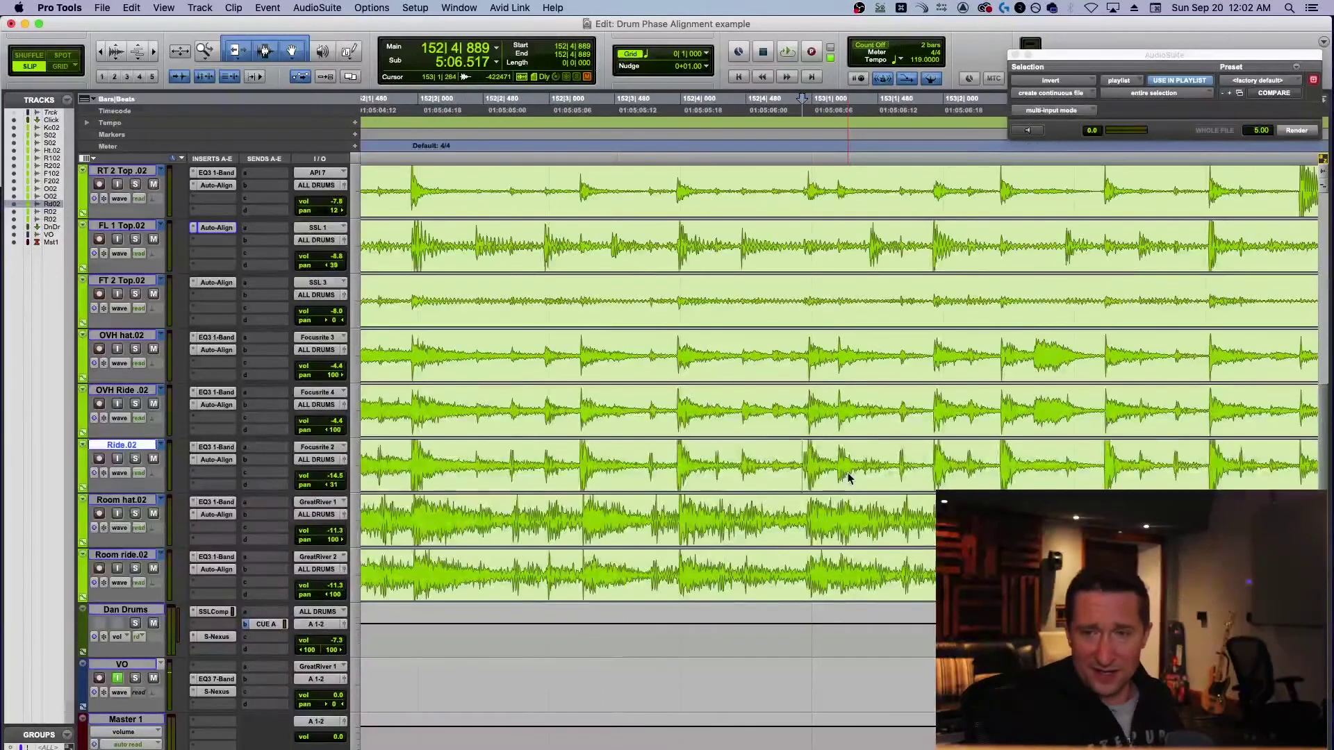
key("super+bracketleft")
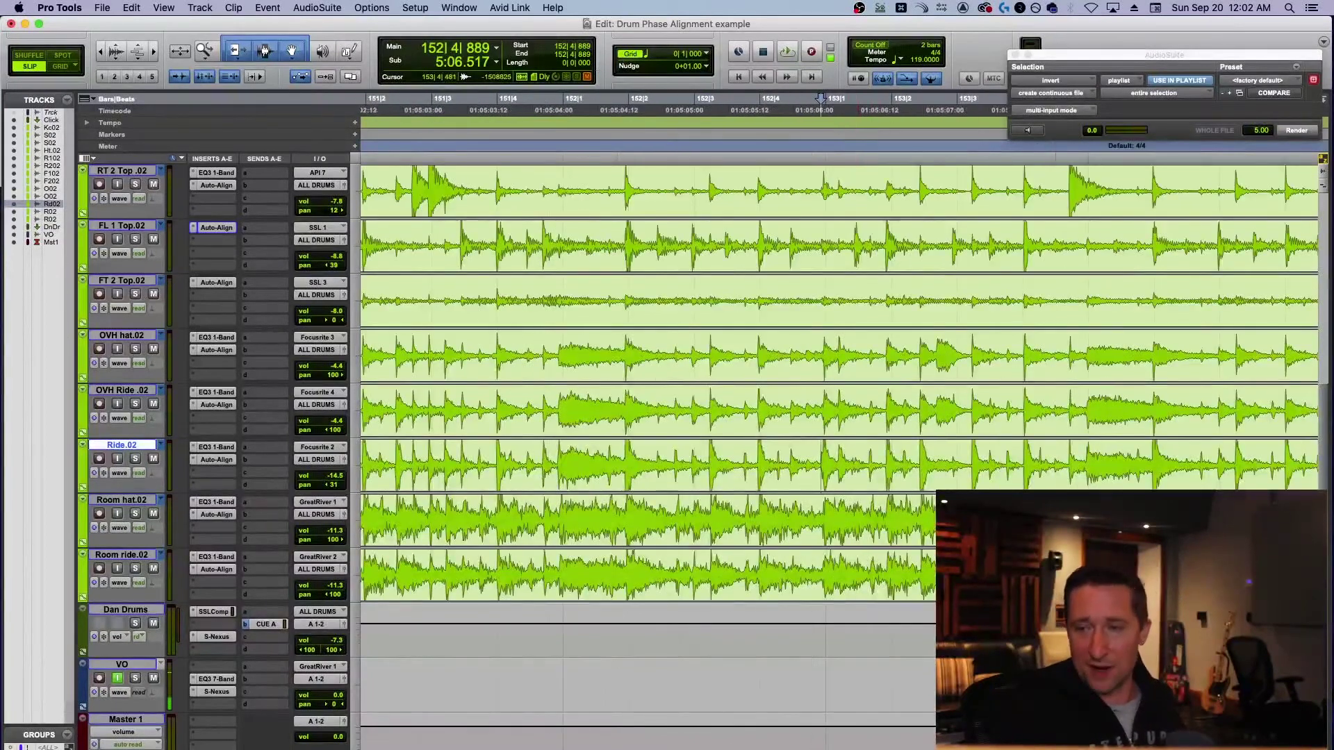
left_click(1072, 521)
key("super+bracketright")
key("super+bracketright")
key("super+bracketright")
key("super+bracketright")
key("super+bracketright")
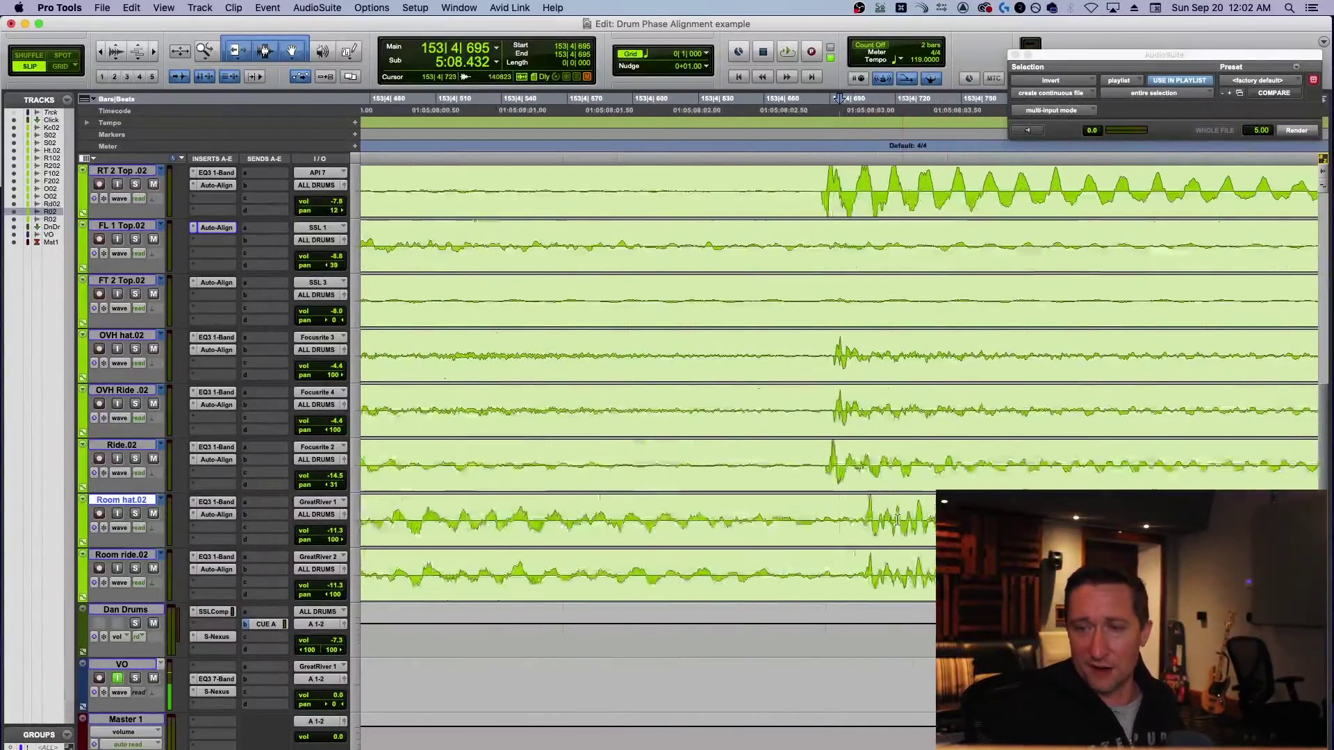
left_click_drag(869, 517, 823, 516)
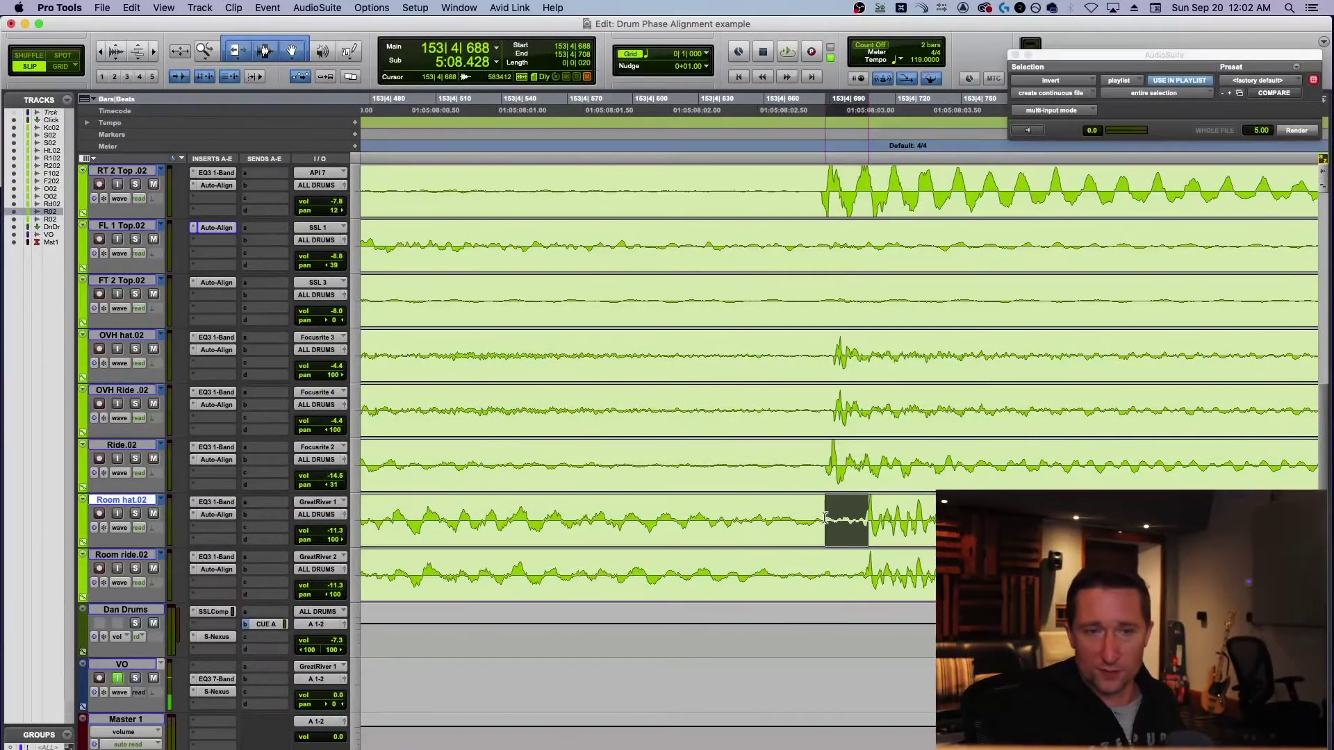
left_click(825, 462)
left_click_drag(865, 519, 826, 518)
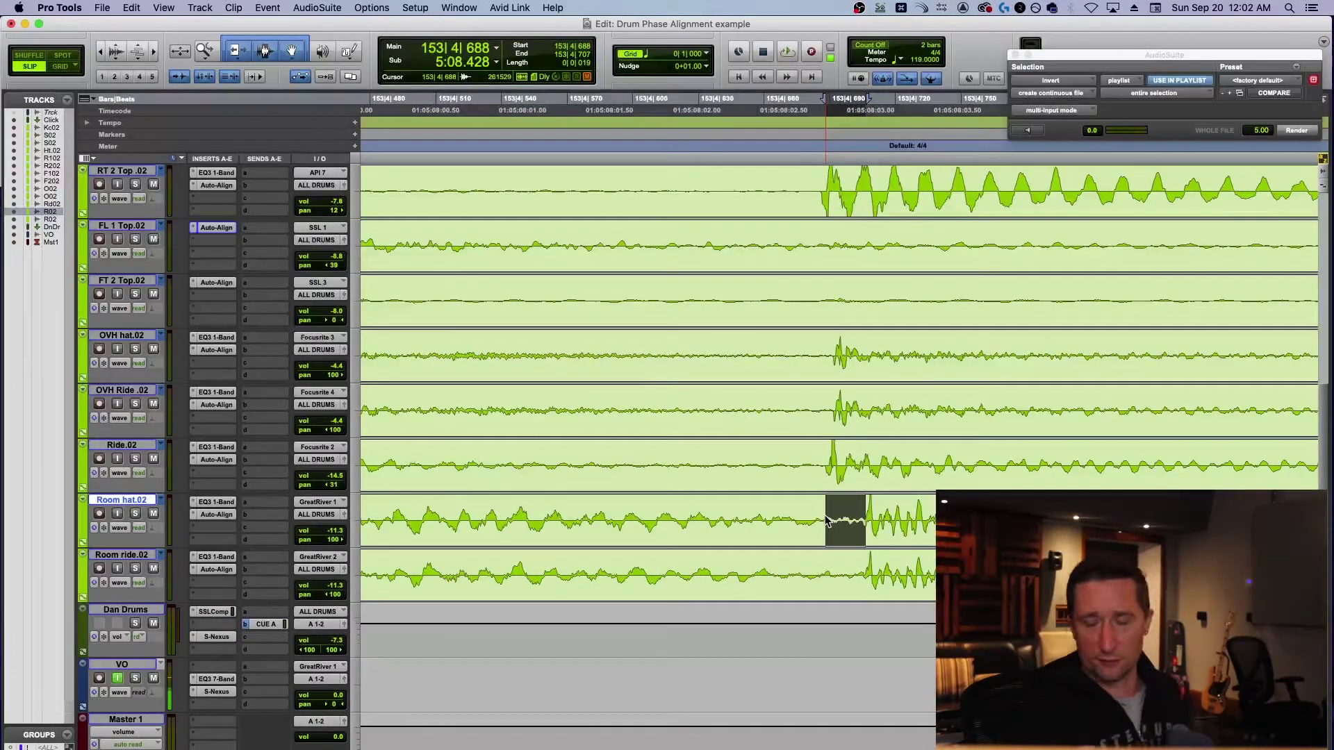
left_click(827, 517)
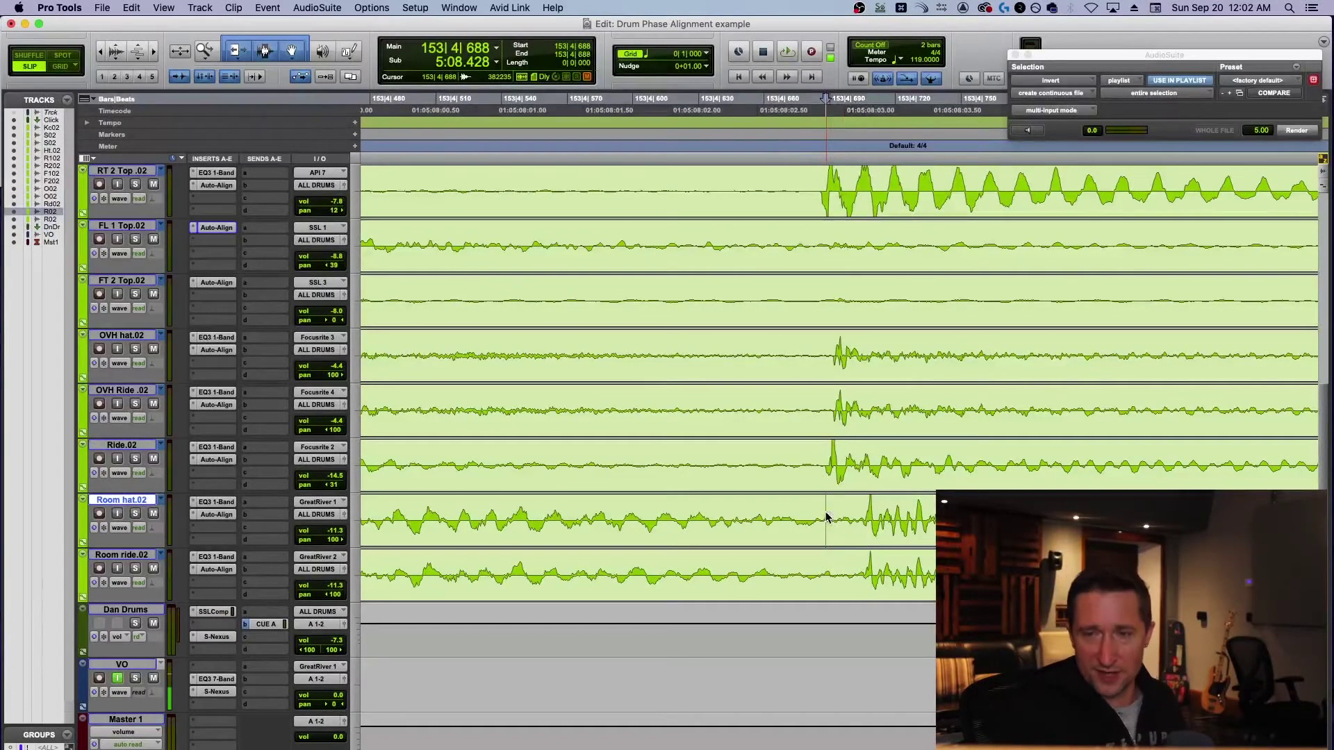
left_click(828, 517)
key("ctrl+super+e")
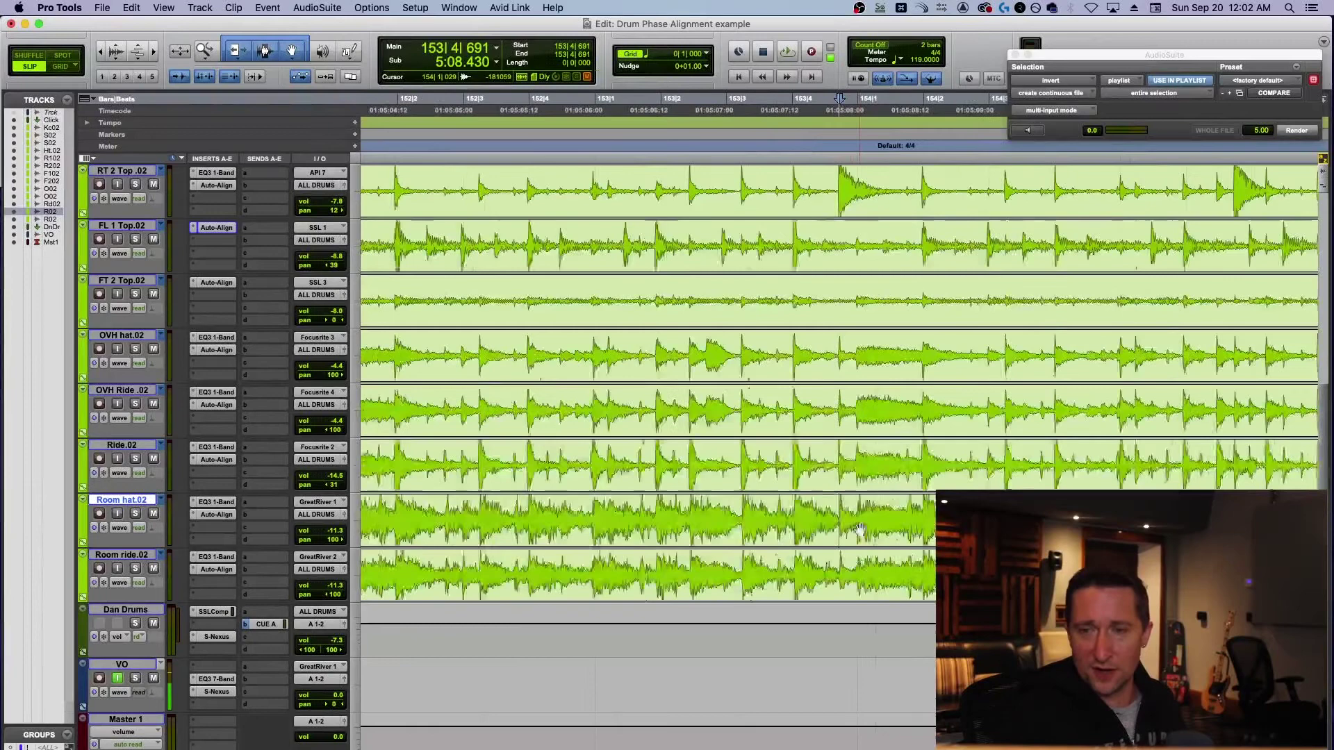
key("super+bracketleft")
key("super+bracketleft")
key("super+bracketleft")
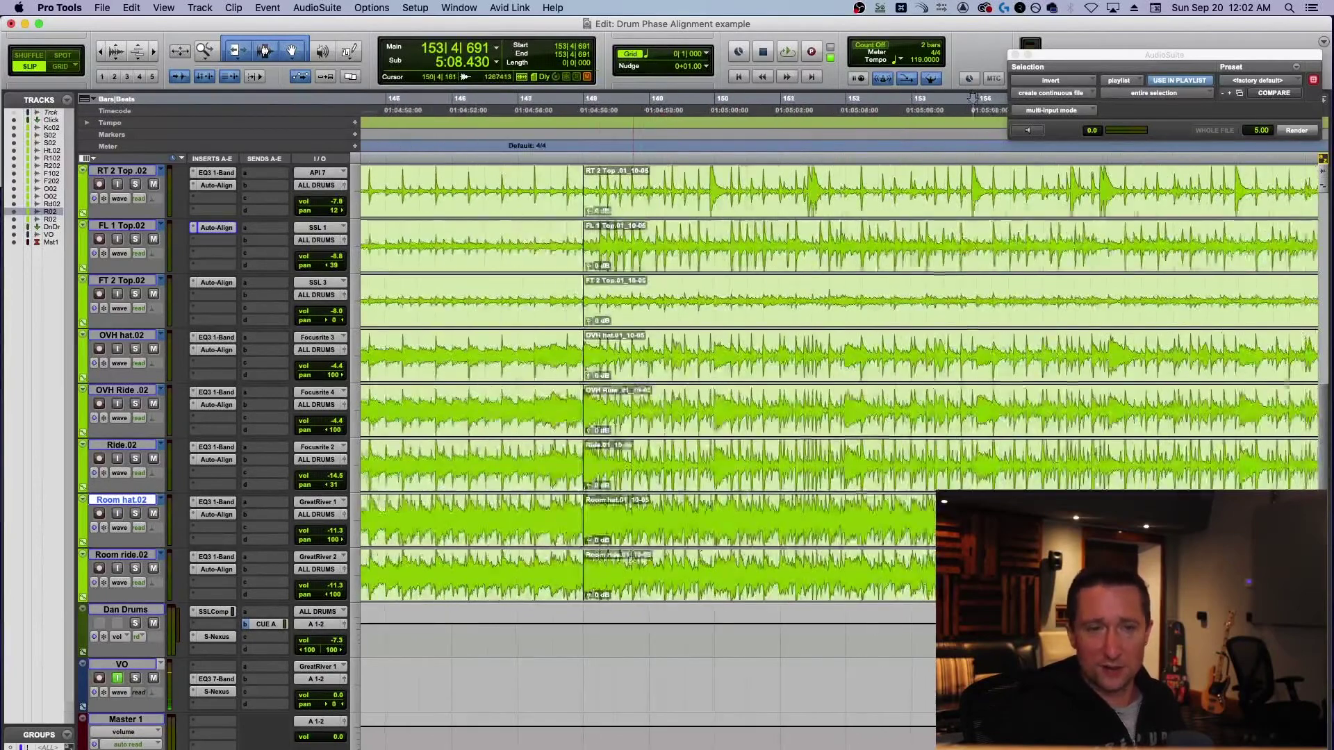
Step: Zoom out across most of the song and scroll back to the session start
key("super+bracketleft")
key("super+bracketleft")
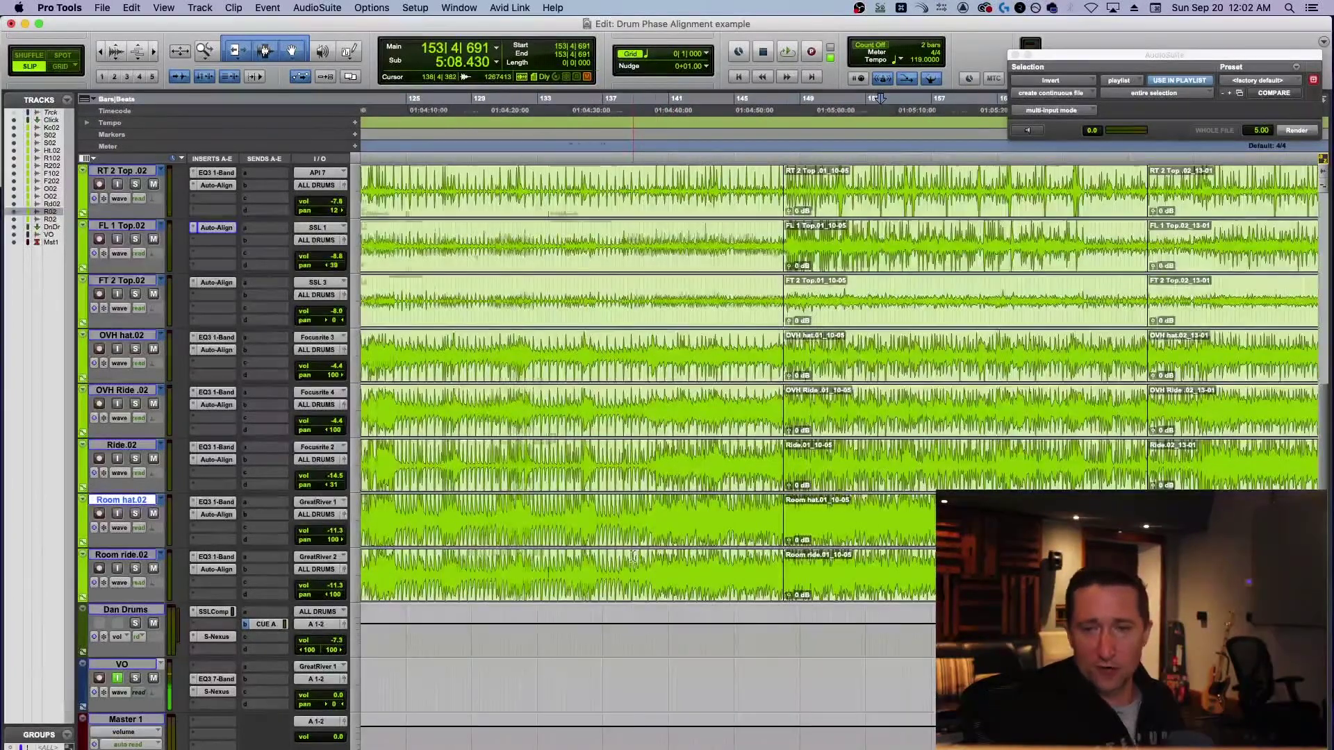
key("super+bracketleft")
scroll(634, 556, "left", 10)
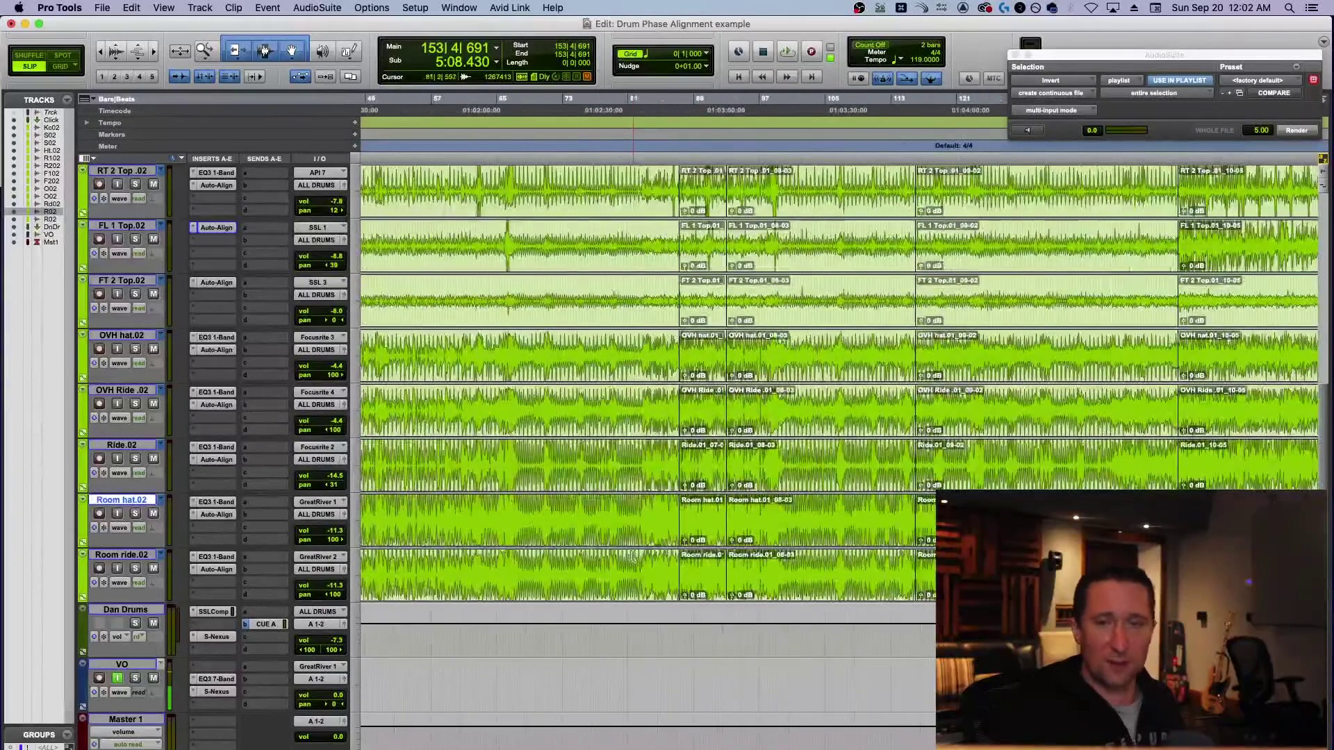
scroll(633, 556, "left", 10)
scroll(634, 558, "up", 3)
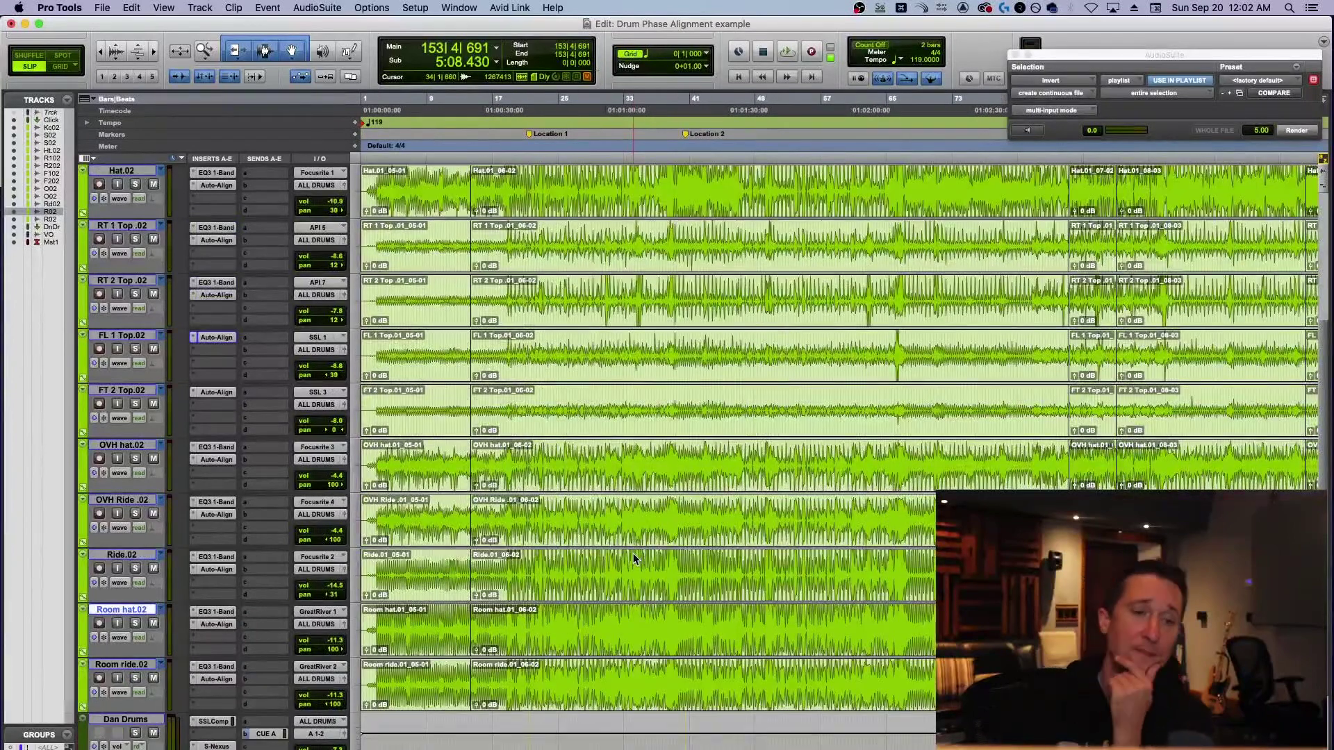
scroll(696, 547, "up", 3)
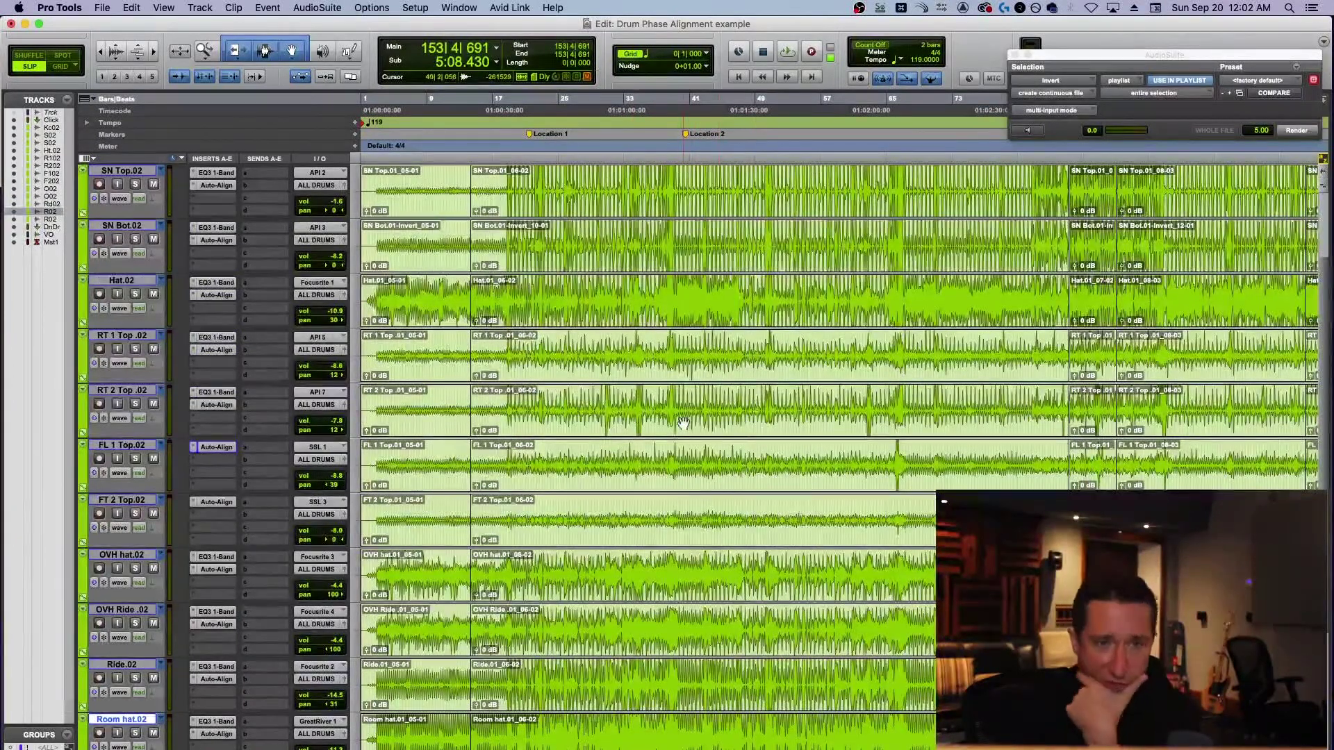
Step: Place the edit point in RT 1 Top .02 at 34|4|705 and scroll the tracks up to Kick.02
left_click(761, 351)
left_click(672, 346)
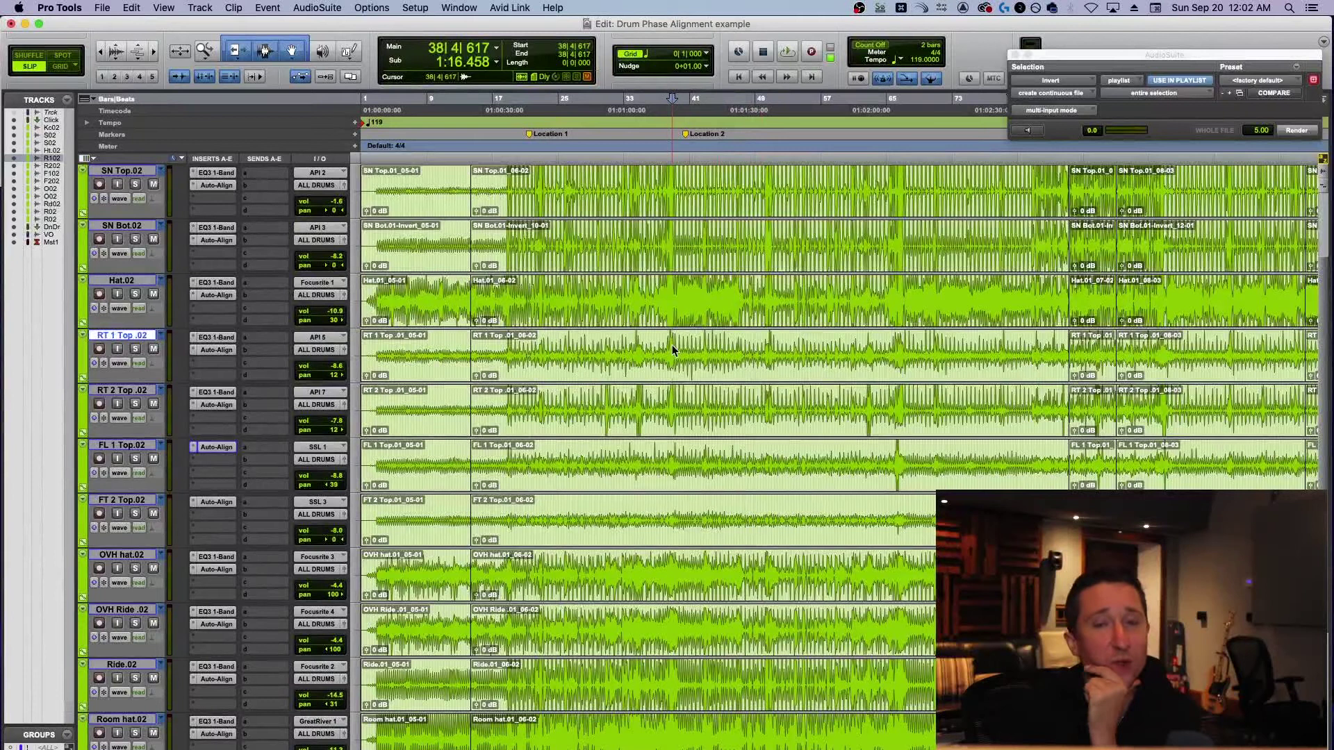
left_click(634, 349)
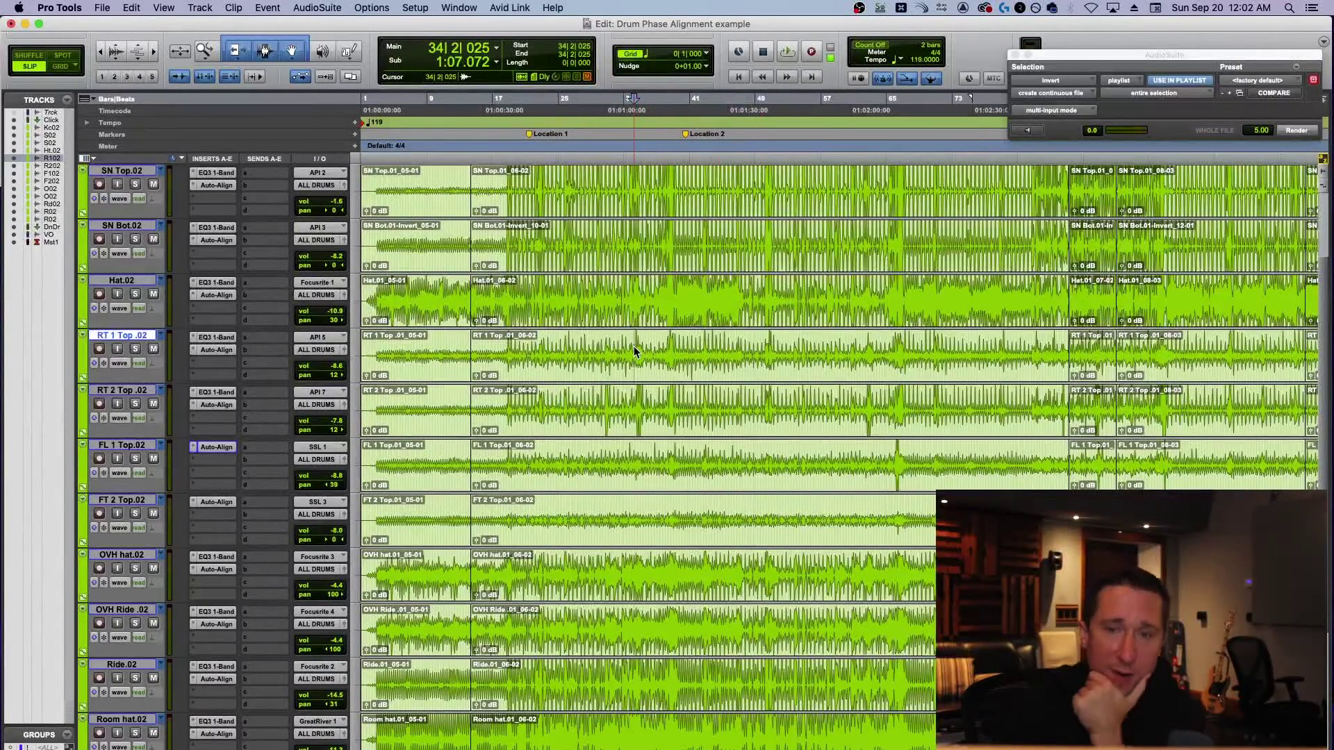
left_click(637, 347)
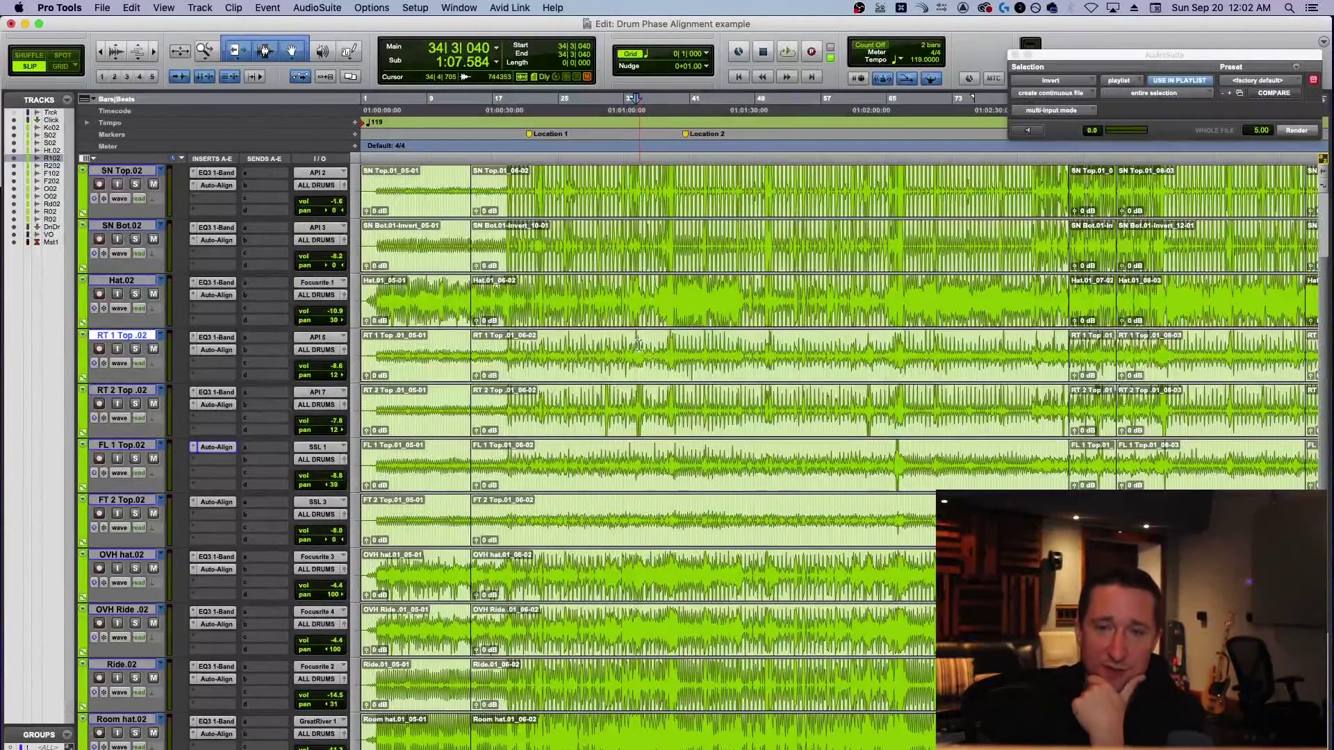
left_click(639, 351)
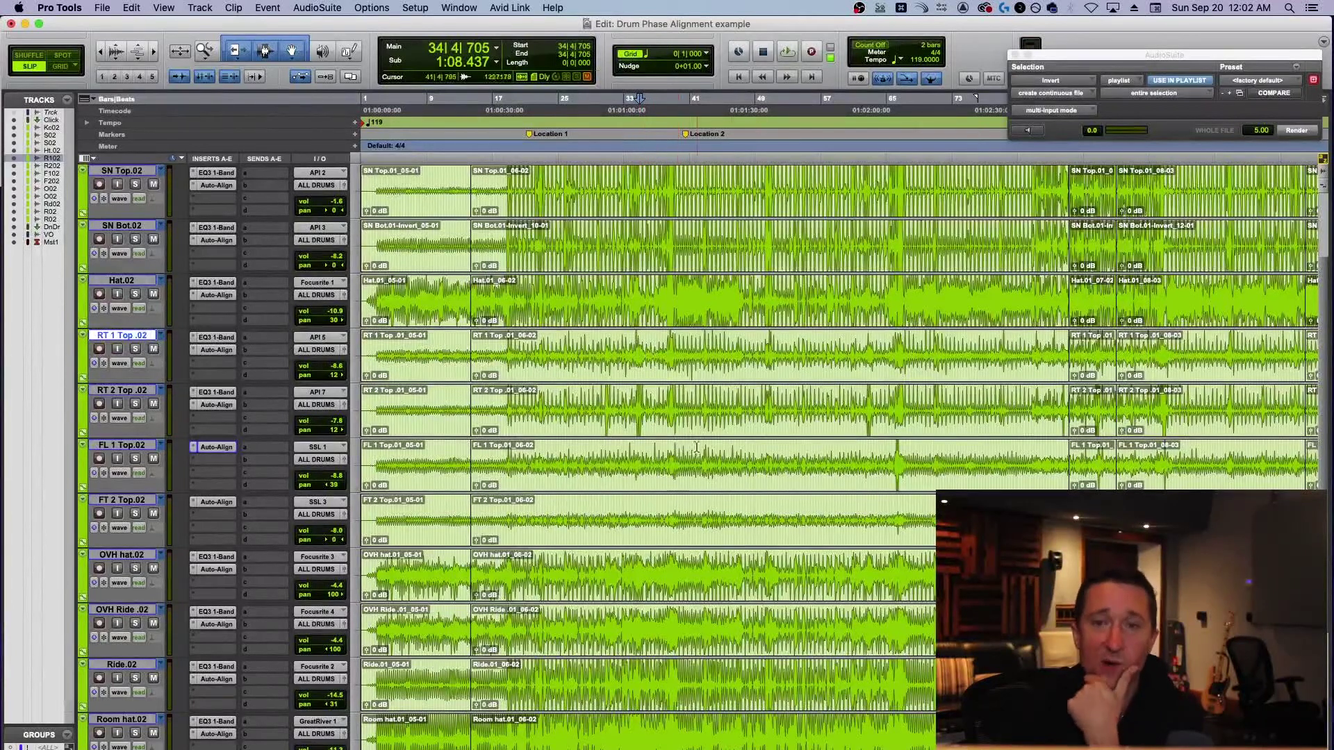
scroll(677, 455, "up", 3)
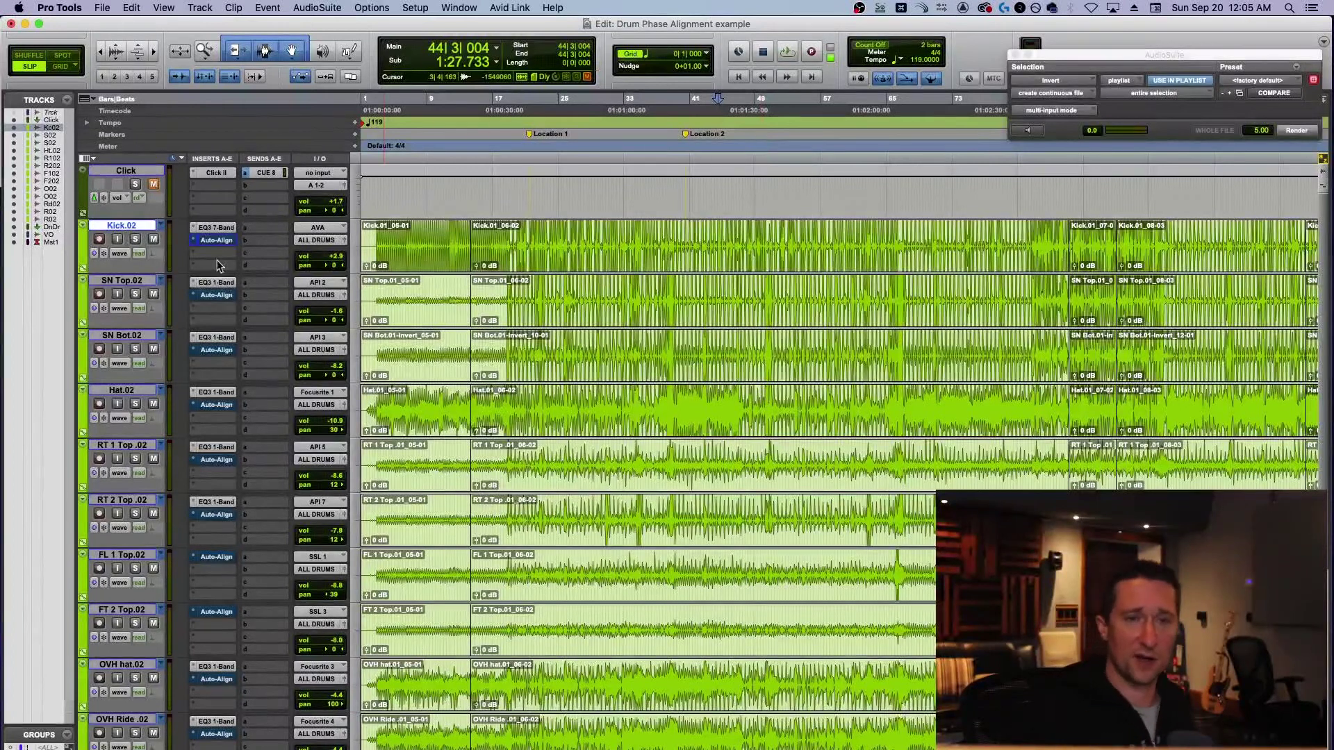
left_click(216, 240)
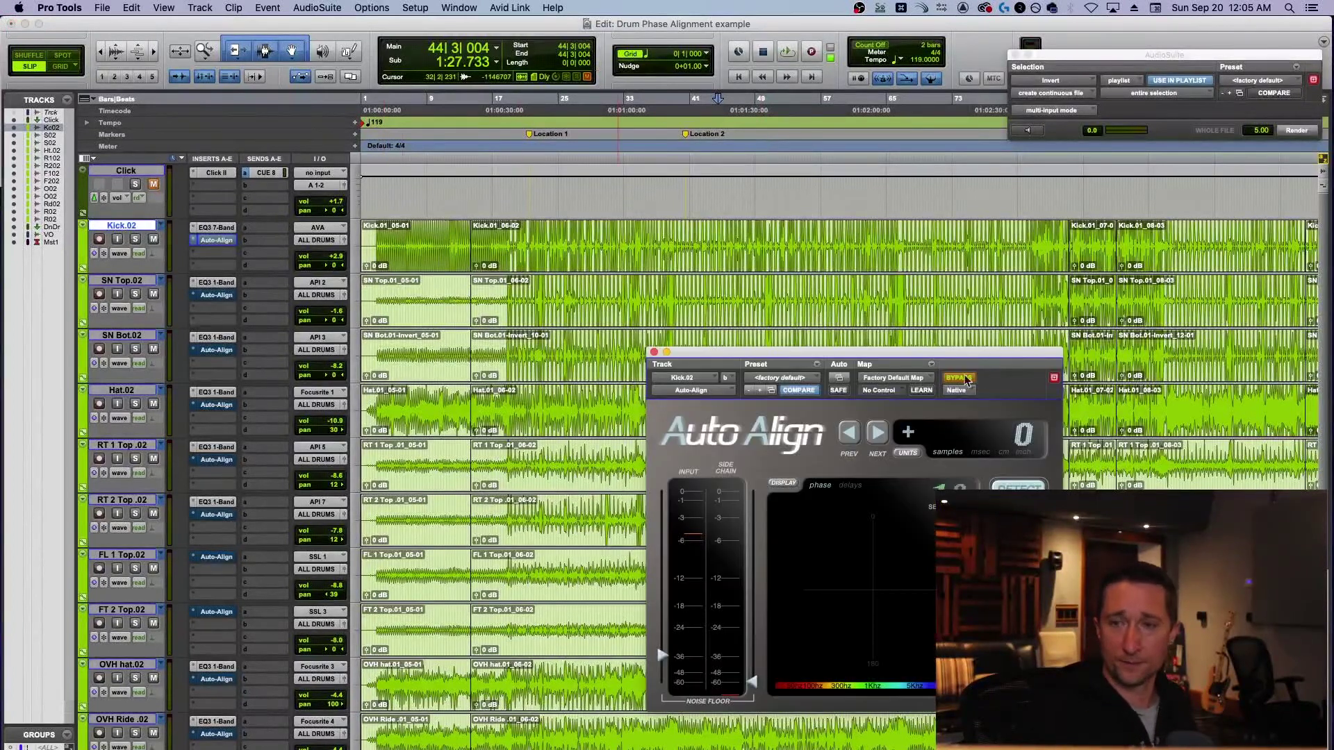
left_click_drag(949, 356, 769, 261)
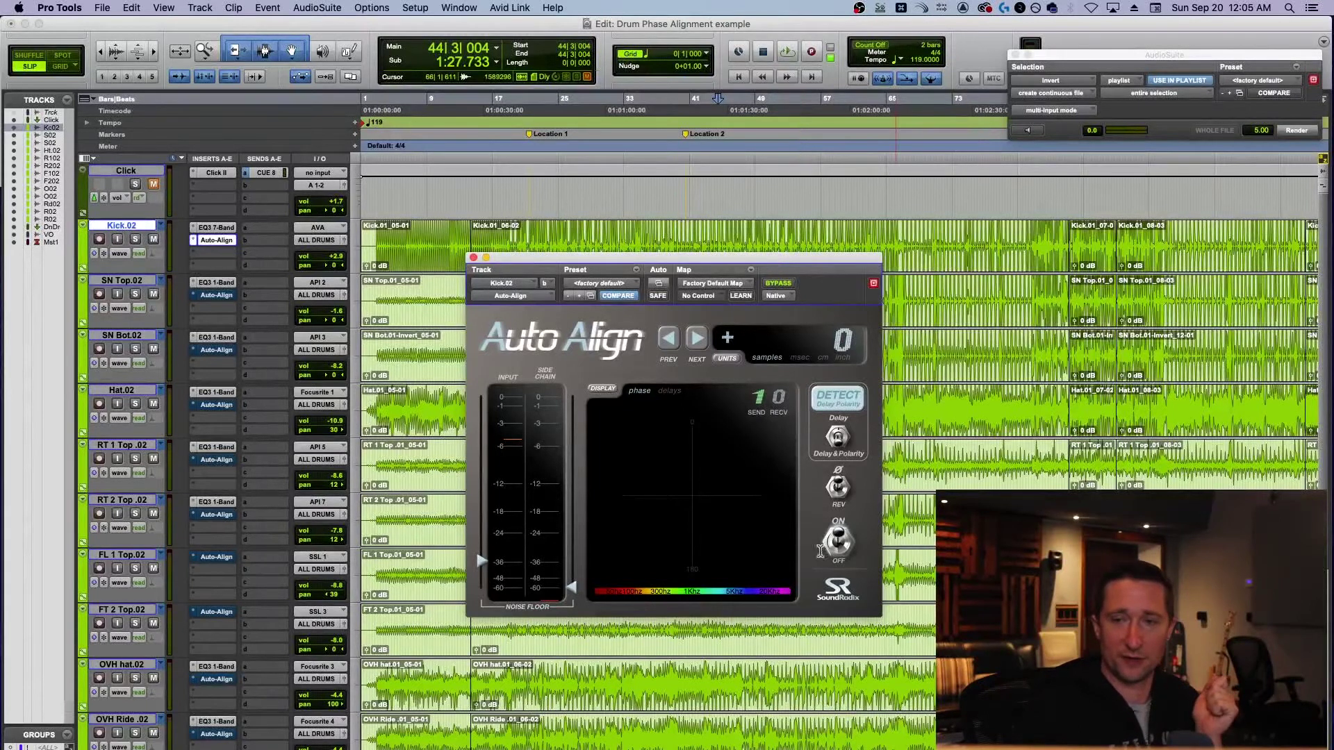
left_click_drag(677, 260, 647, 236)
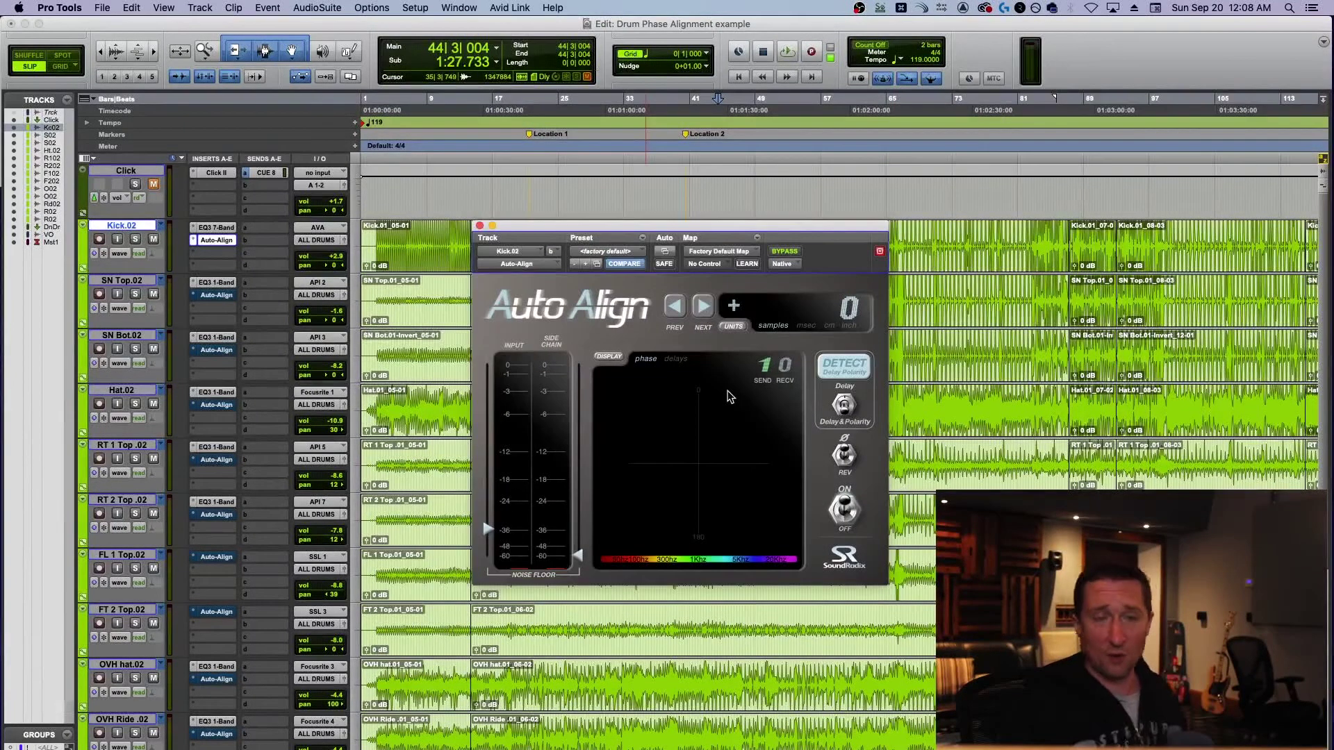
left_click(479, 226)
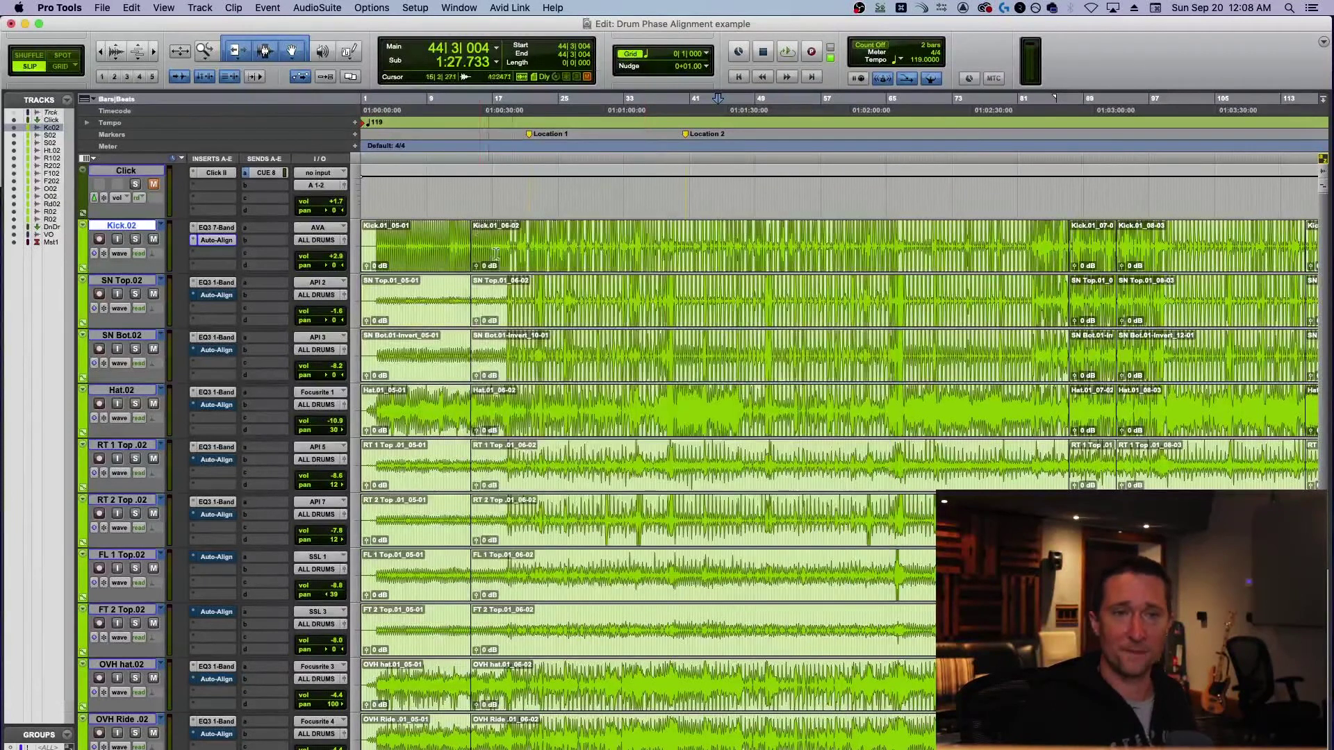
left_click(216, 240)
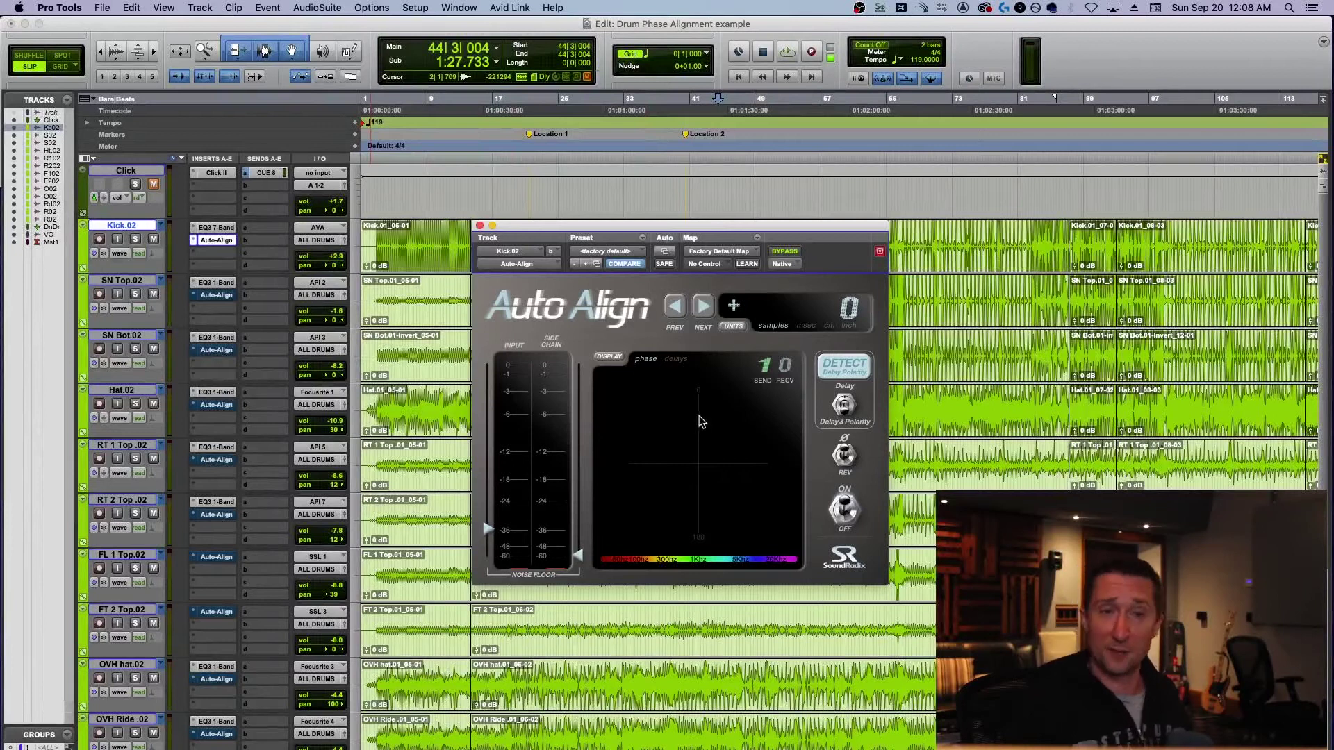
left_click(479, 225)
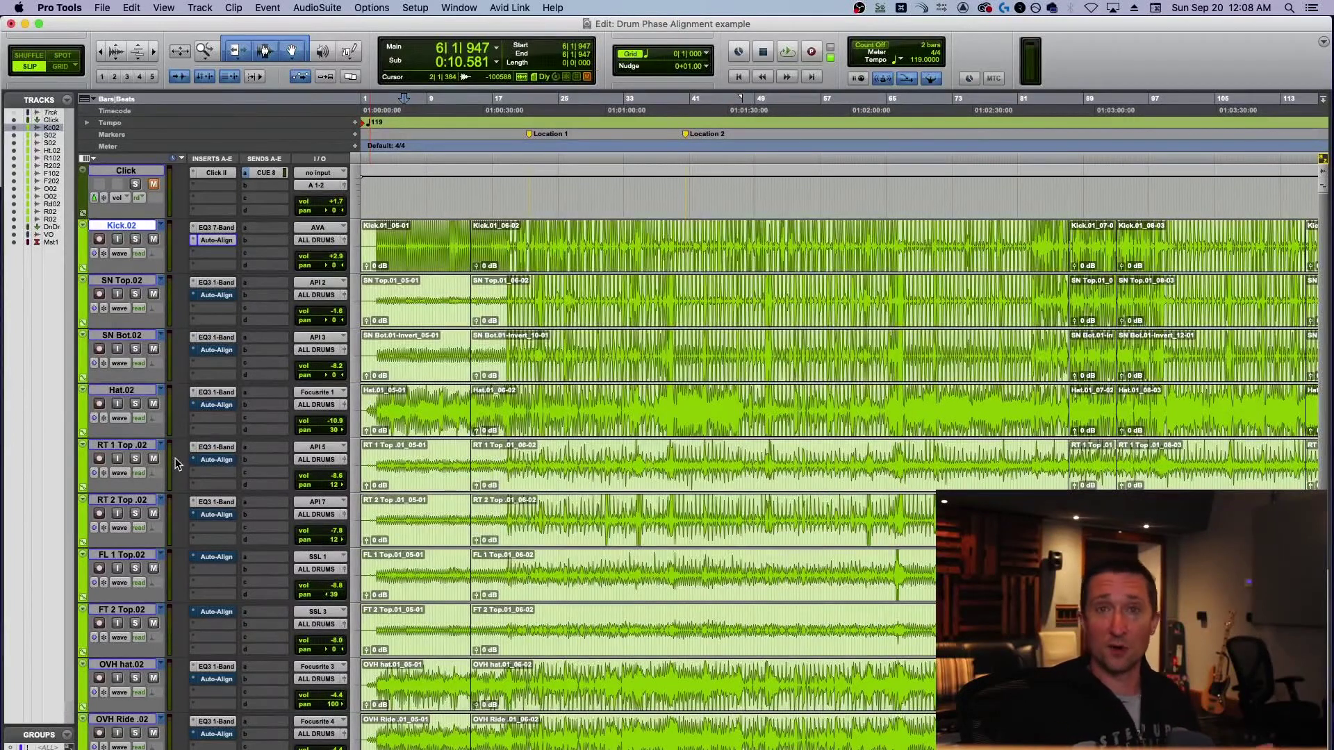